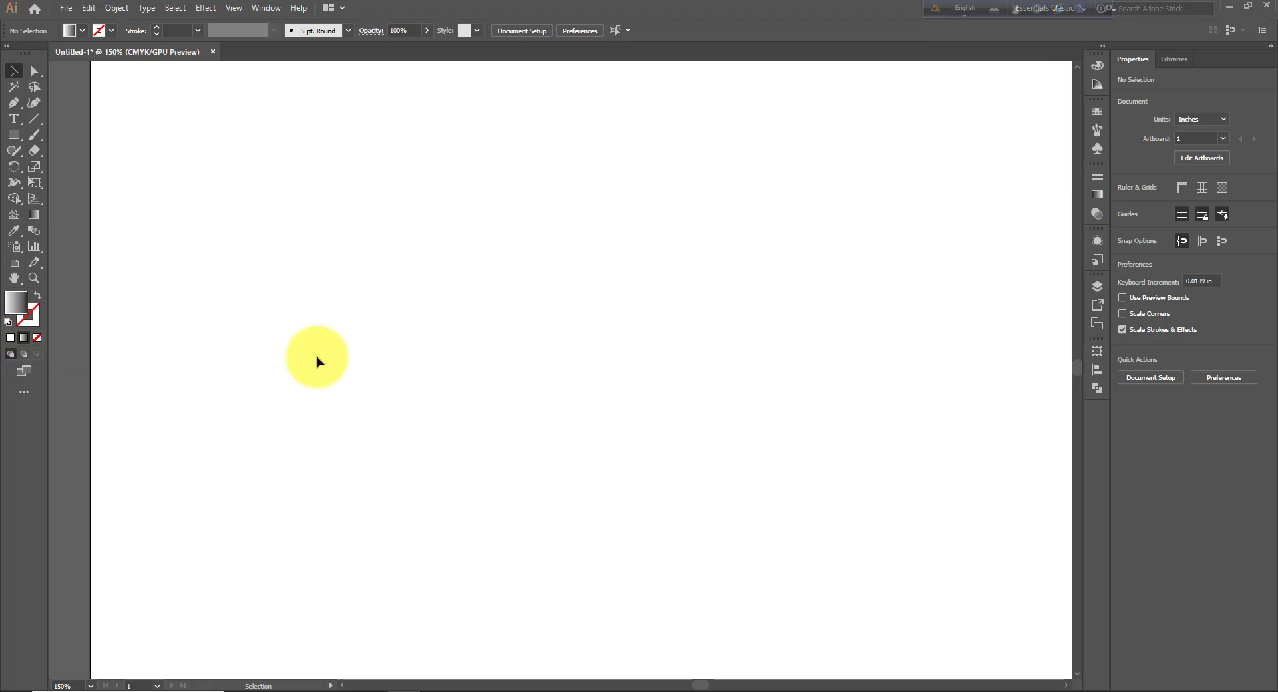
# Step: Display the gradient settings and draw a gradient-filled rectangle about 5.26 by 3.98 in on the artboard
pyautogui.click(1097, 195)
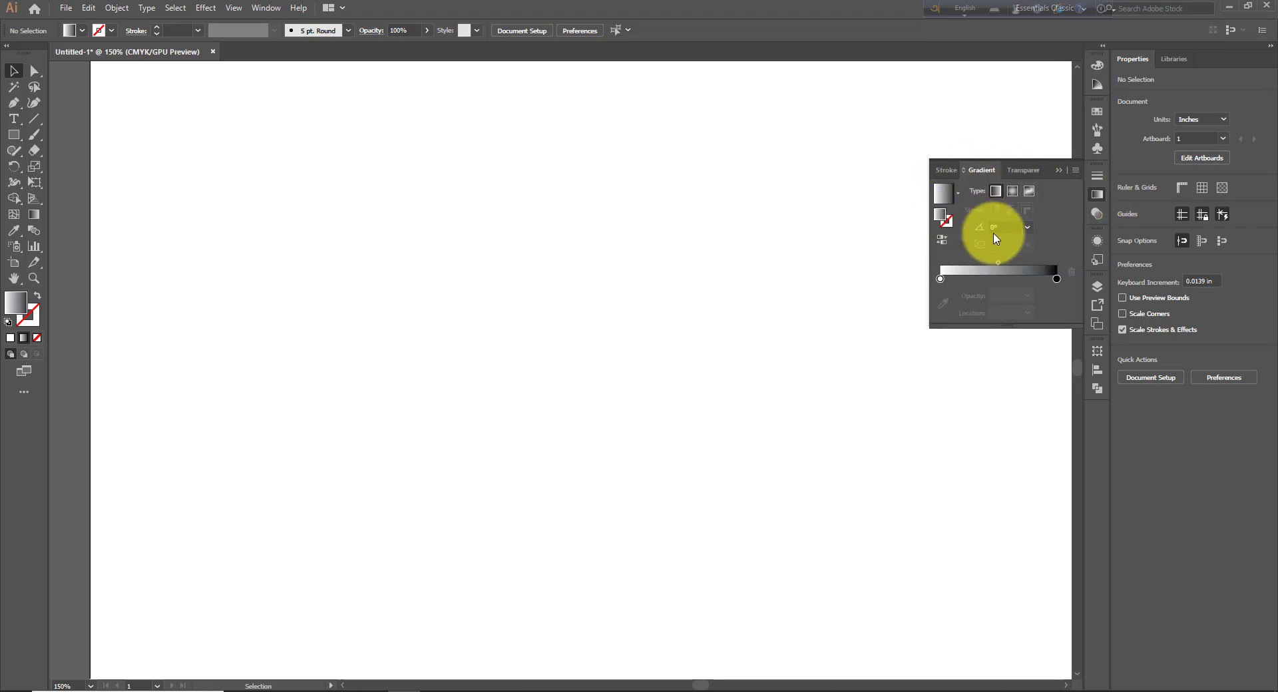
pyautogui.click(1059, 171)
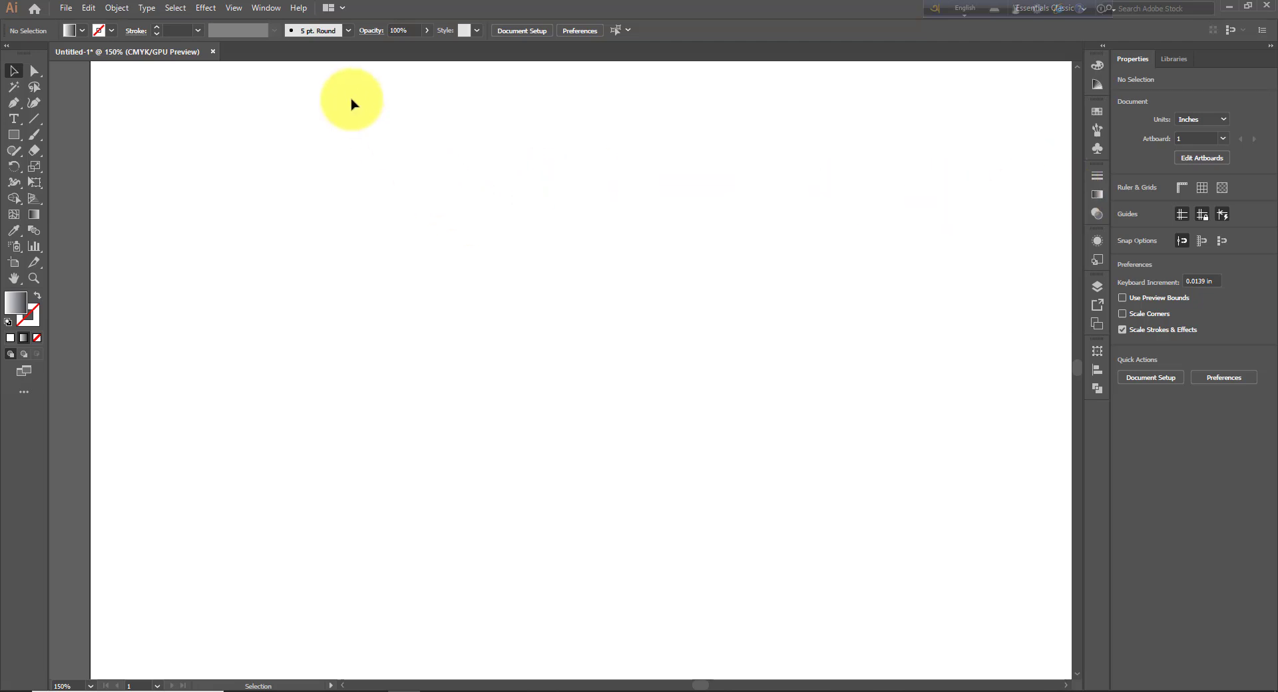
pyautogui.click(267, 8)
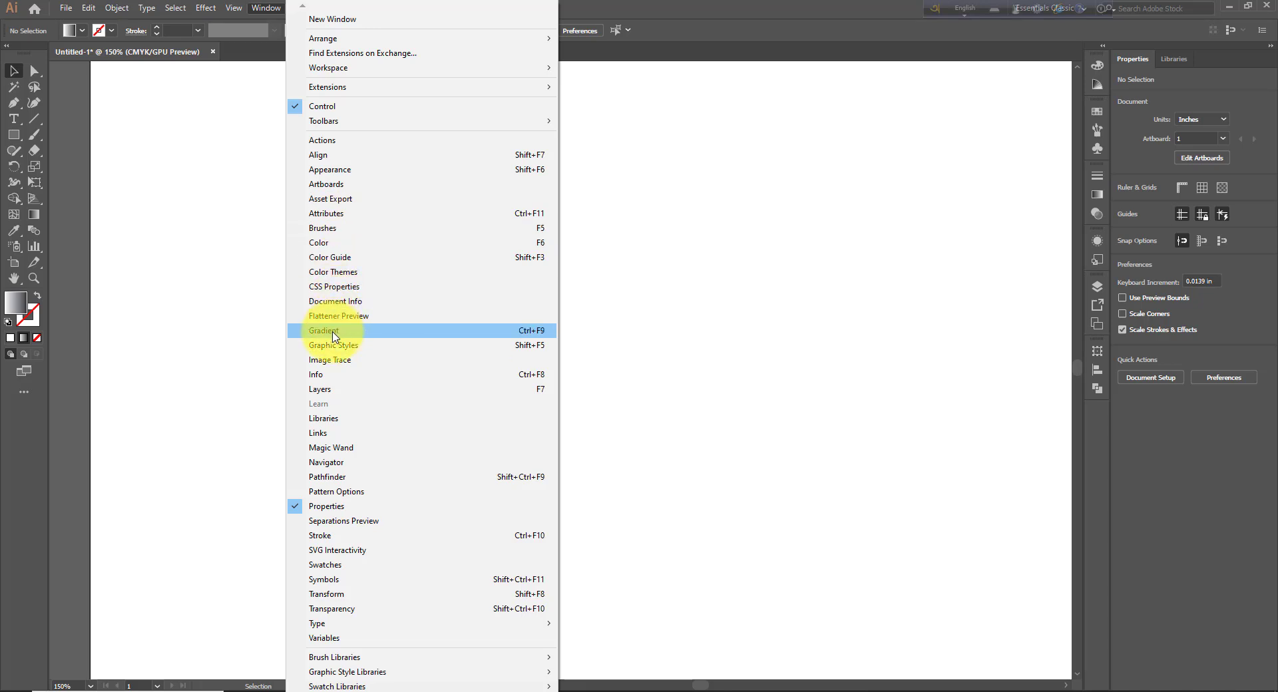
pyautogui.click(539, 333)
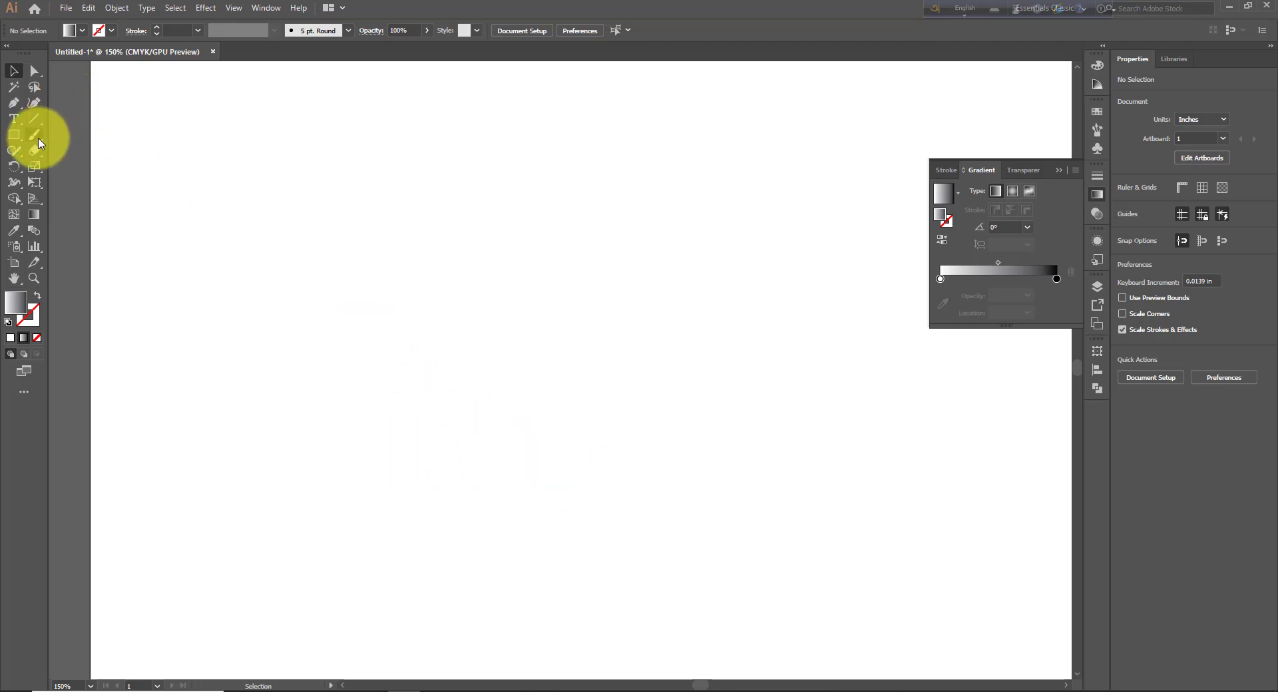
pyautogui.click(15, 137)
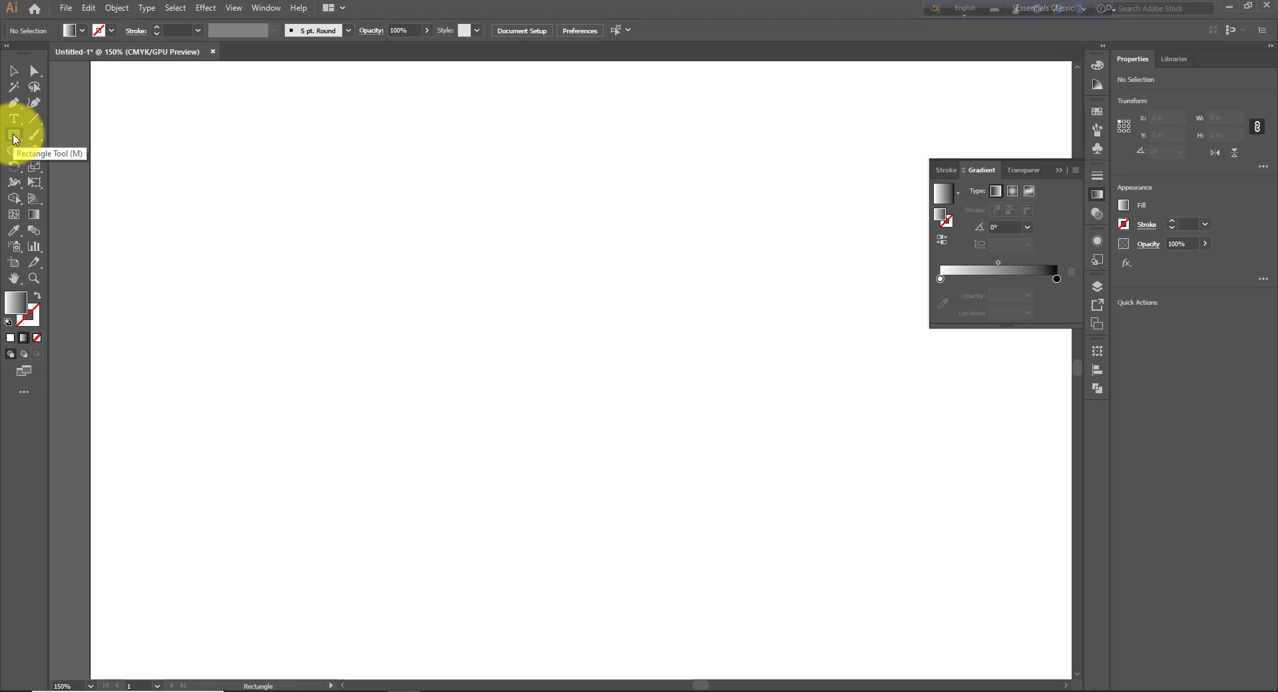
pyautogui.moveTo(302, 224); pyautogui.dragTo(837, 628)
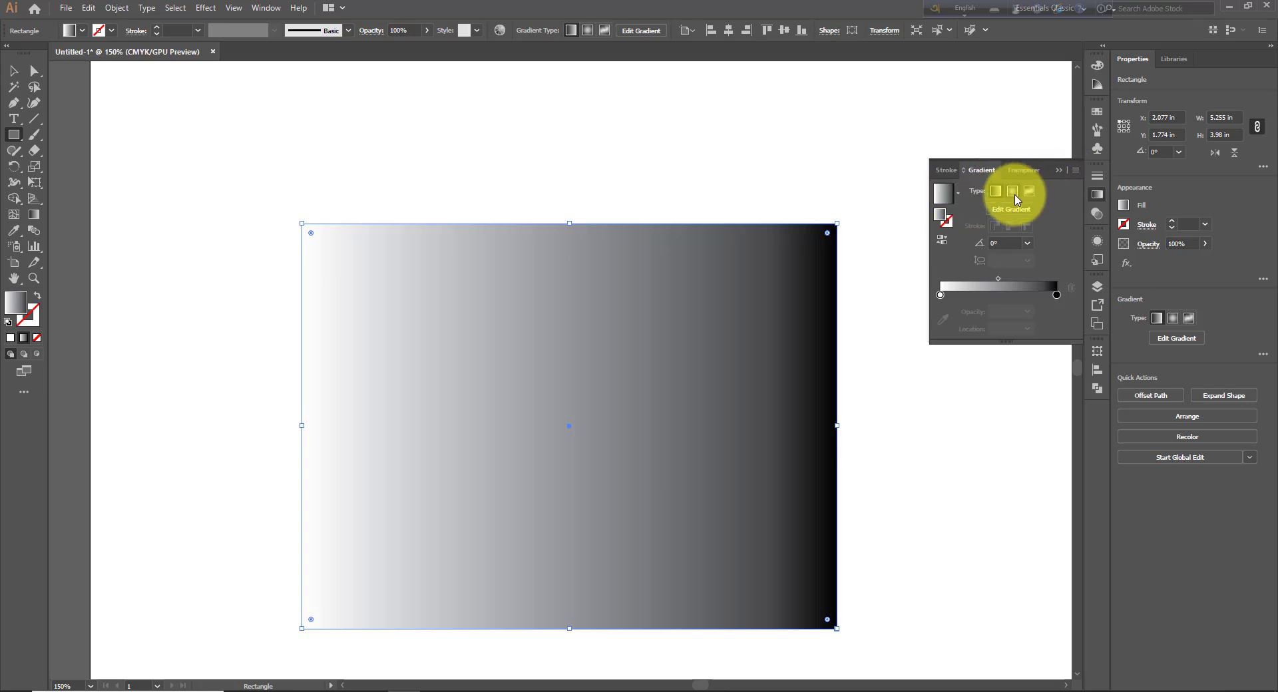
# Step: Try the Orange, Yellow and Fading Sky gradient presets on the rectangle, ending back on White, Black
pyautogui.click(959, 194)
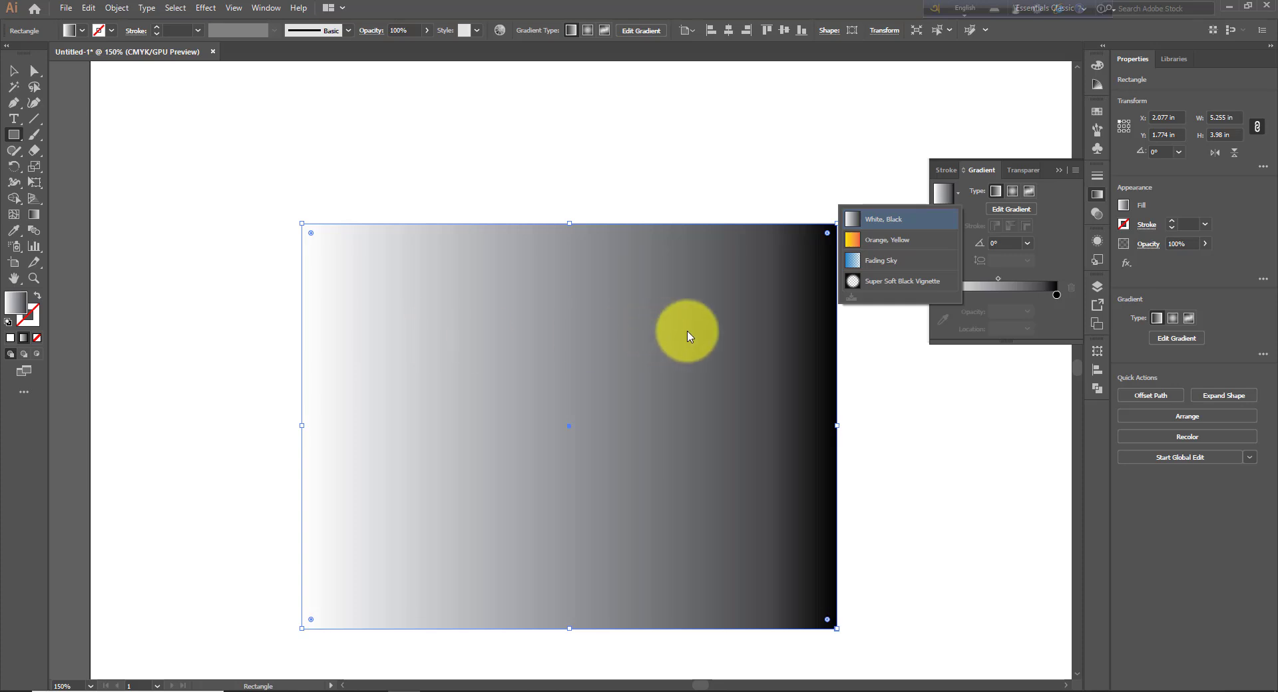
pyautogui.click(877, 245)
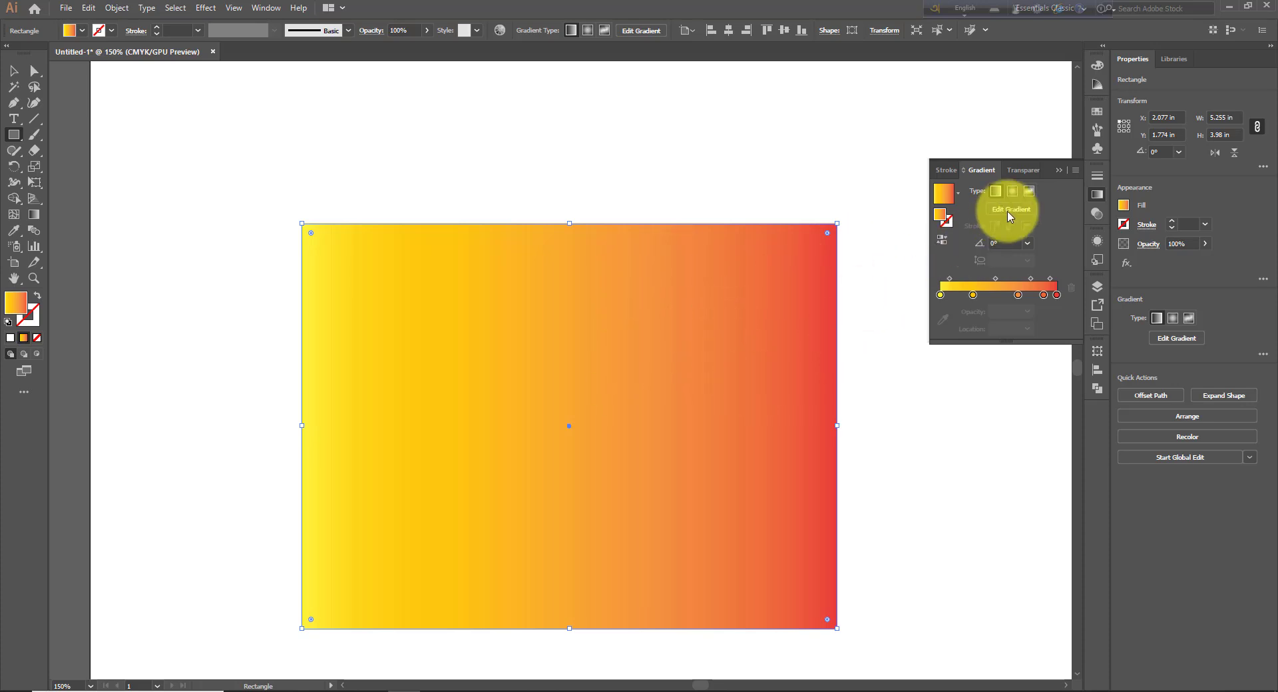
pyautogui.click(958, 196)
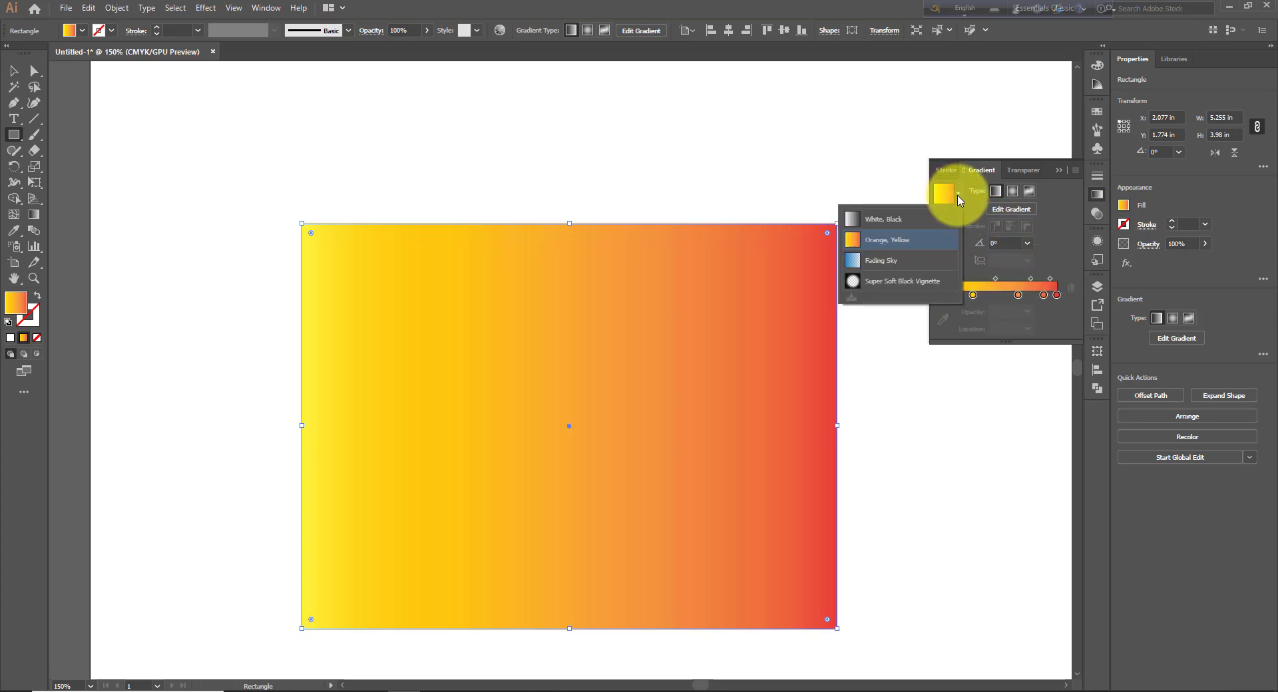
pyautogui.click(878, 270)
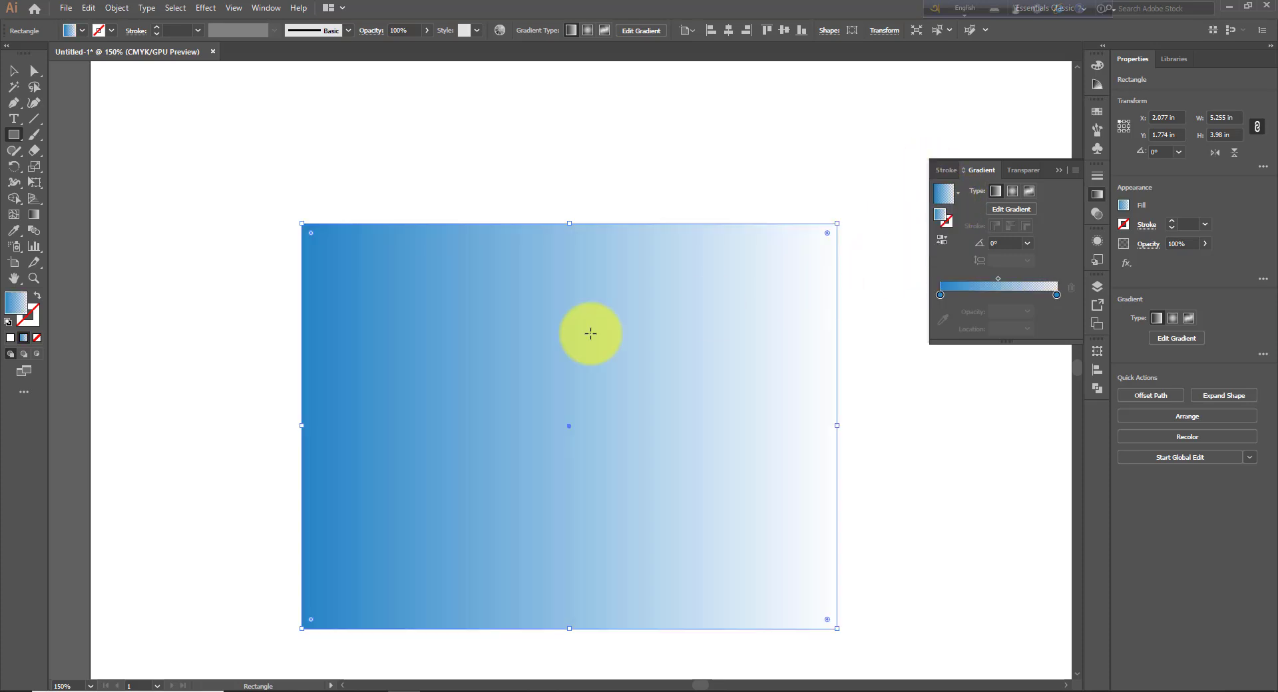
pyautogui.click(959, 194)
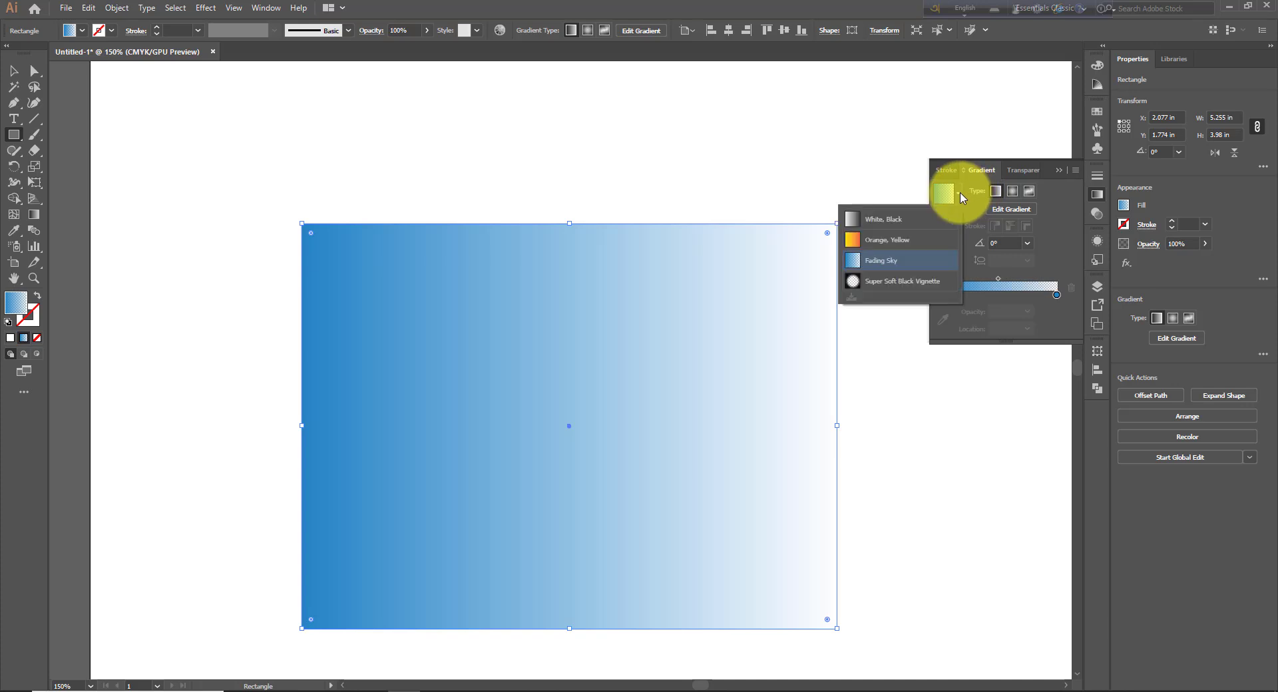
pyautogui.click(880, 224)
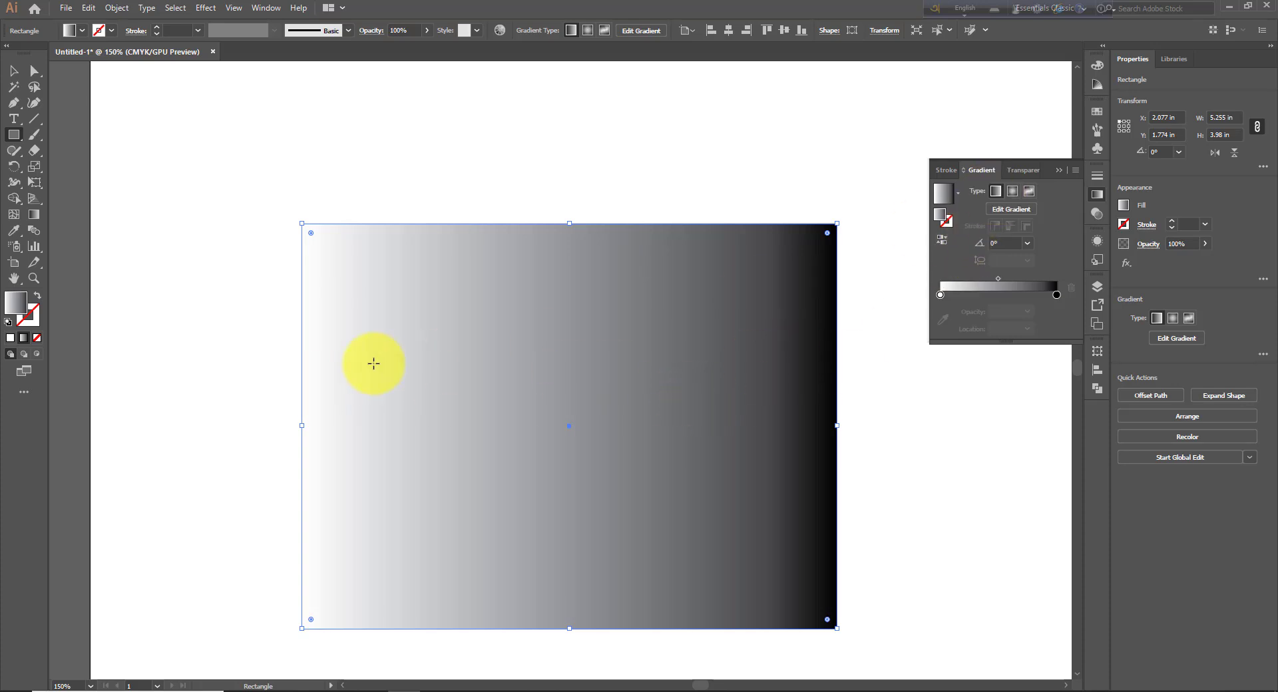
# Step: Try the radial and freeform gradient types on the rectangle, ending back on the linear type
pyautogui.click(1012, 193)
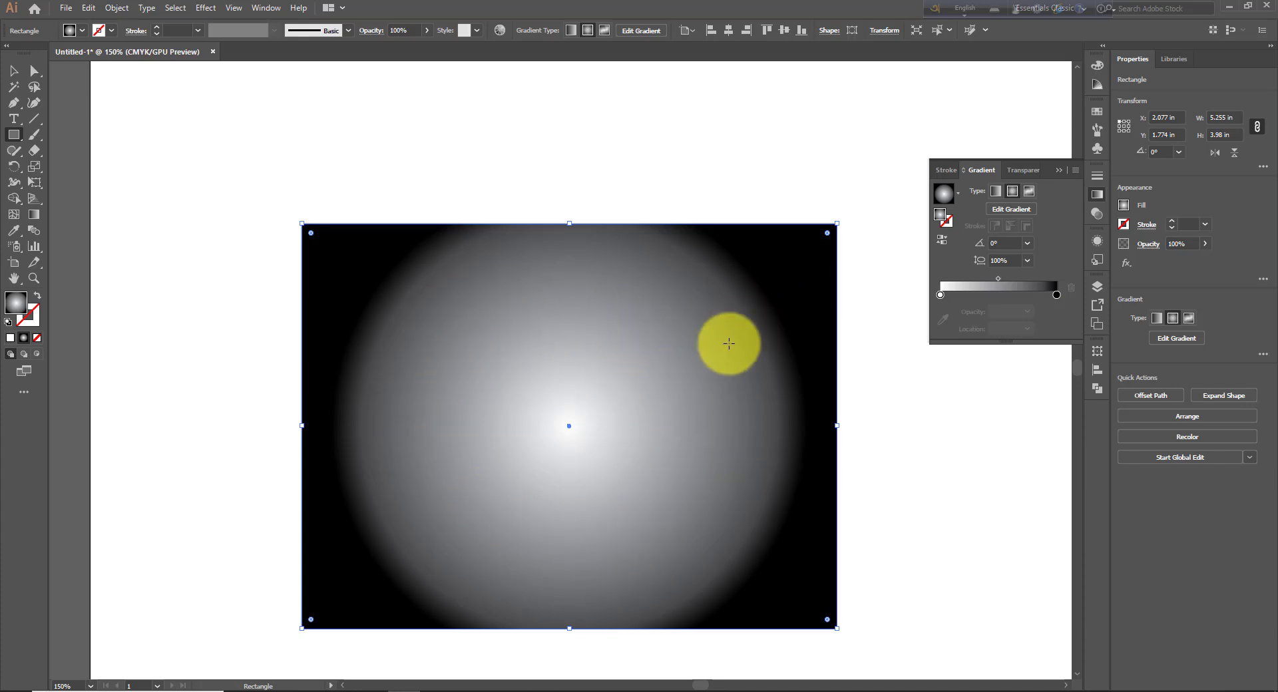
pyautogui.click(996, 191)
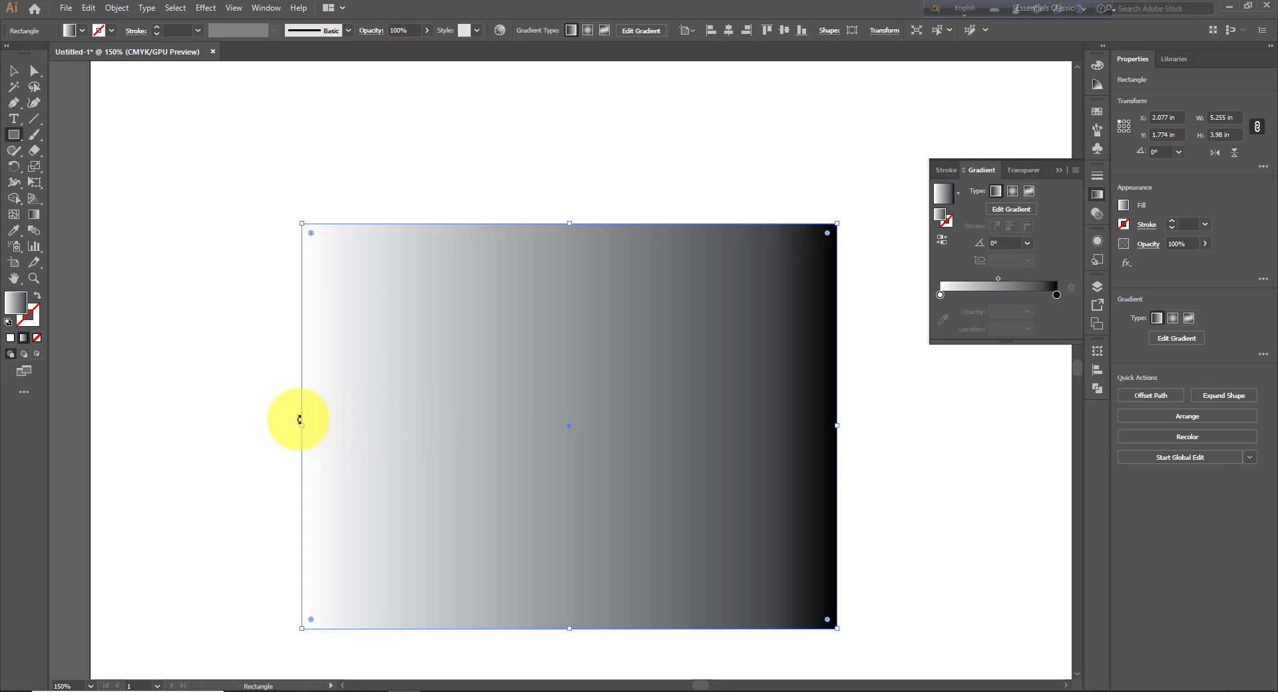
pyautogui.click(1013, 193)
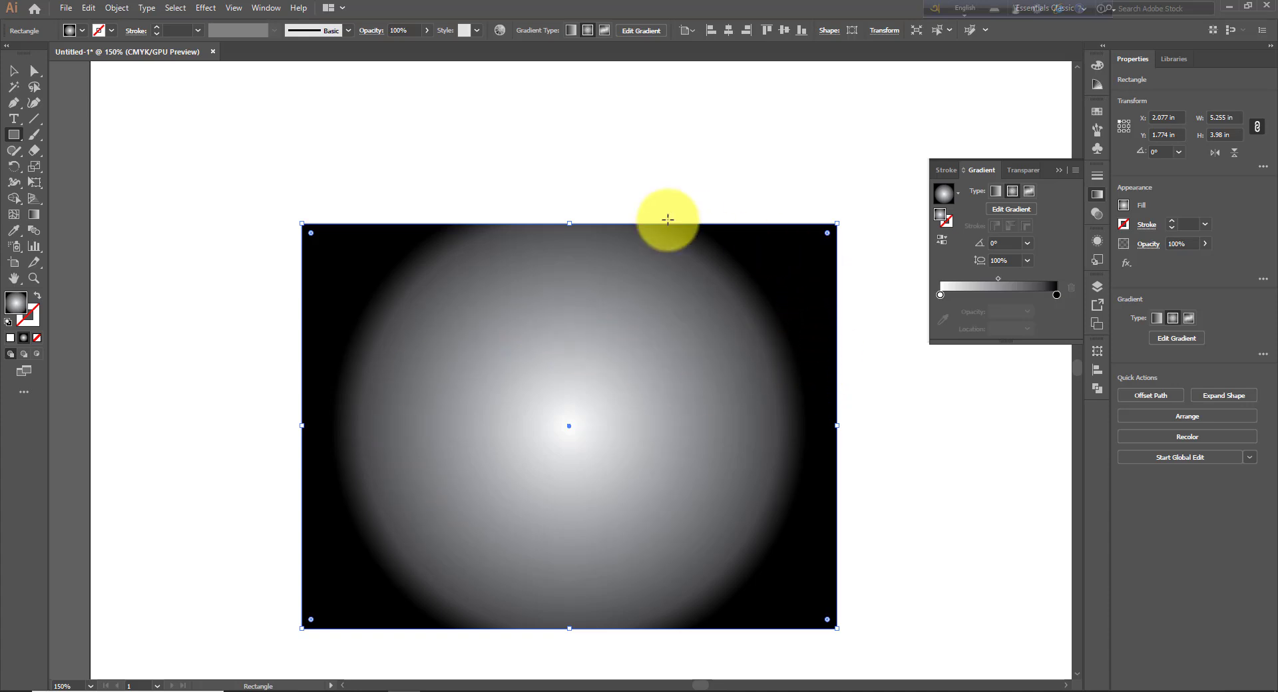
pyautogui.click(1028, 192)
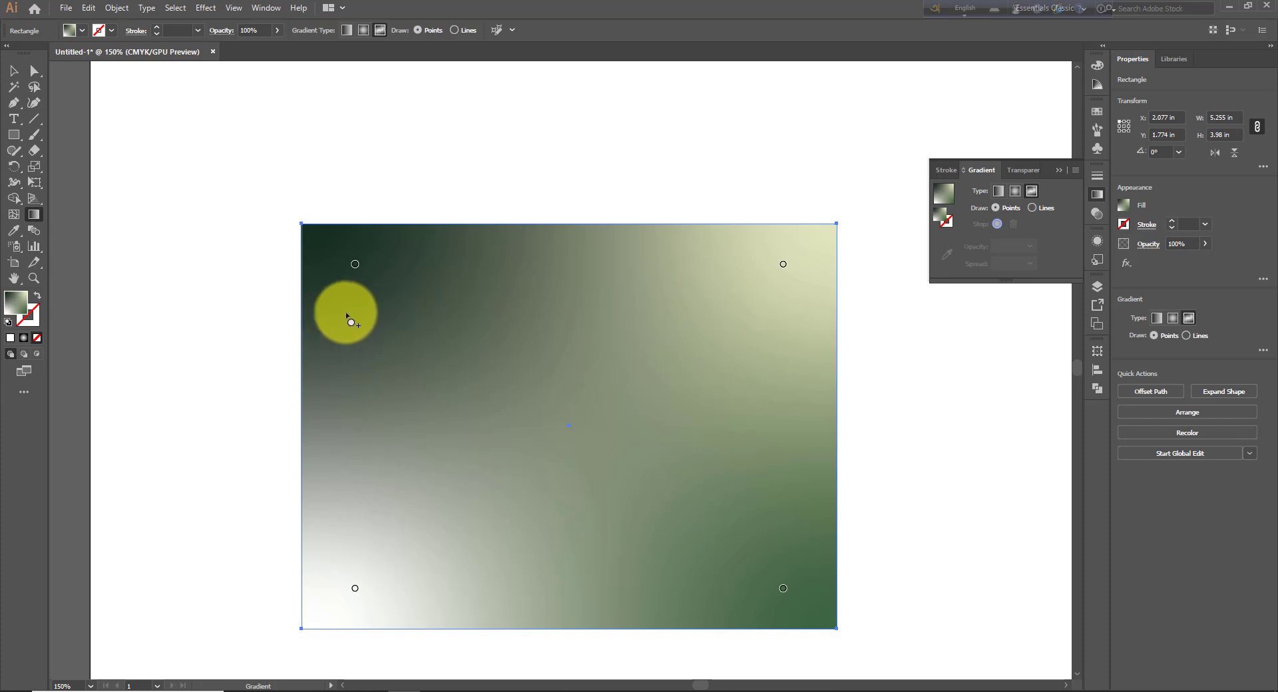
pyautogui.click(1014, 191)
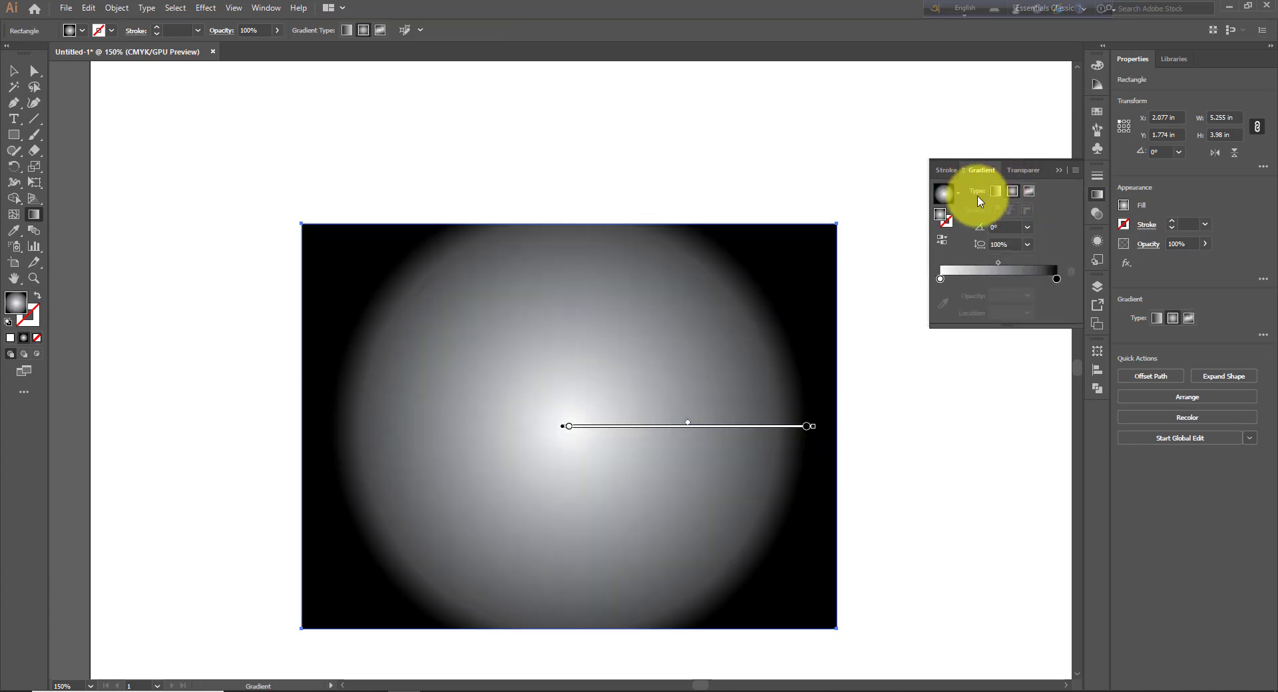
pyautogui.click(996, 192)
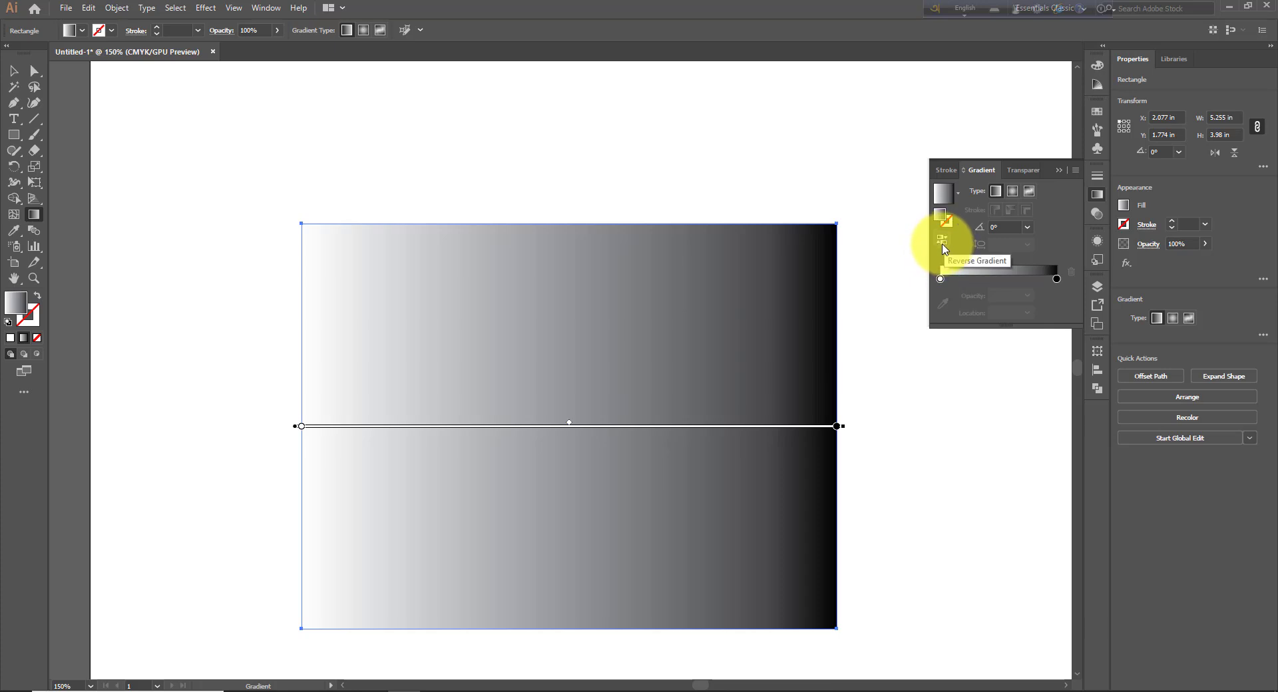
# Step: Apply the Orange, Yellow gradient preset to the rectangle and reverse its color order twice
pyautogui.click(959, 194)
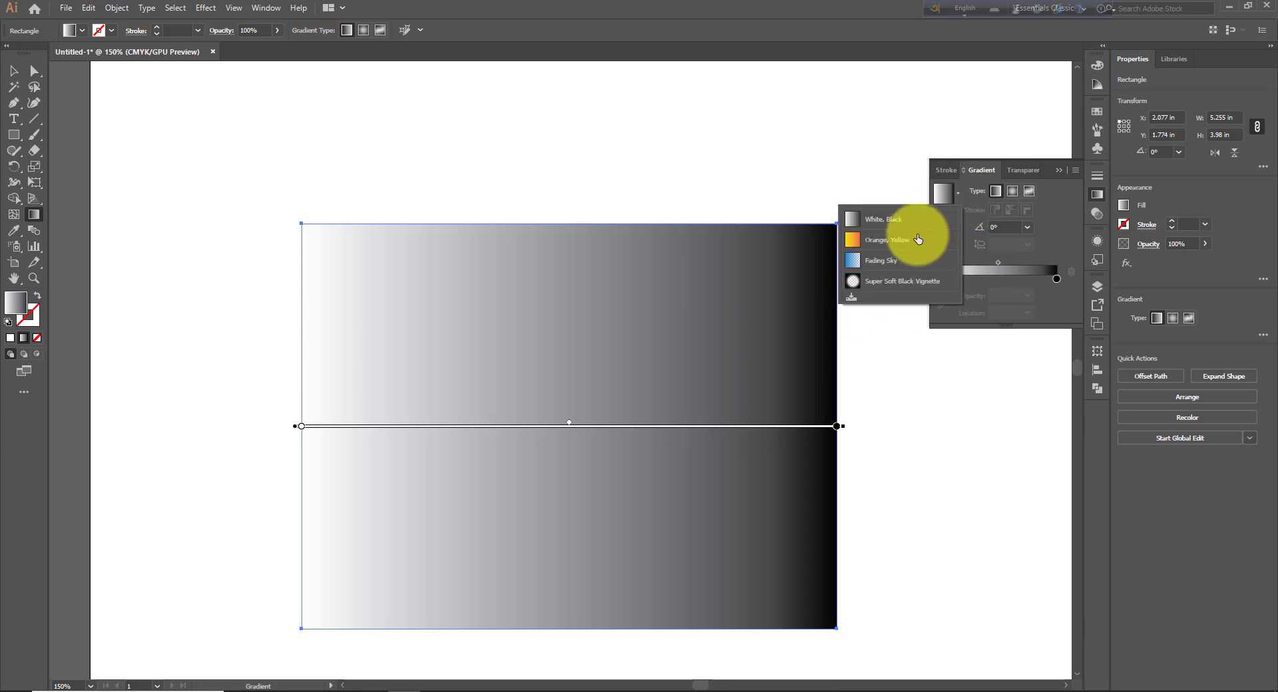
pyautogui.click(897, 249)
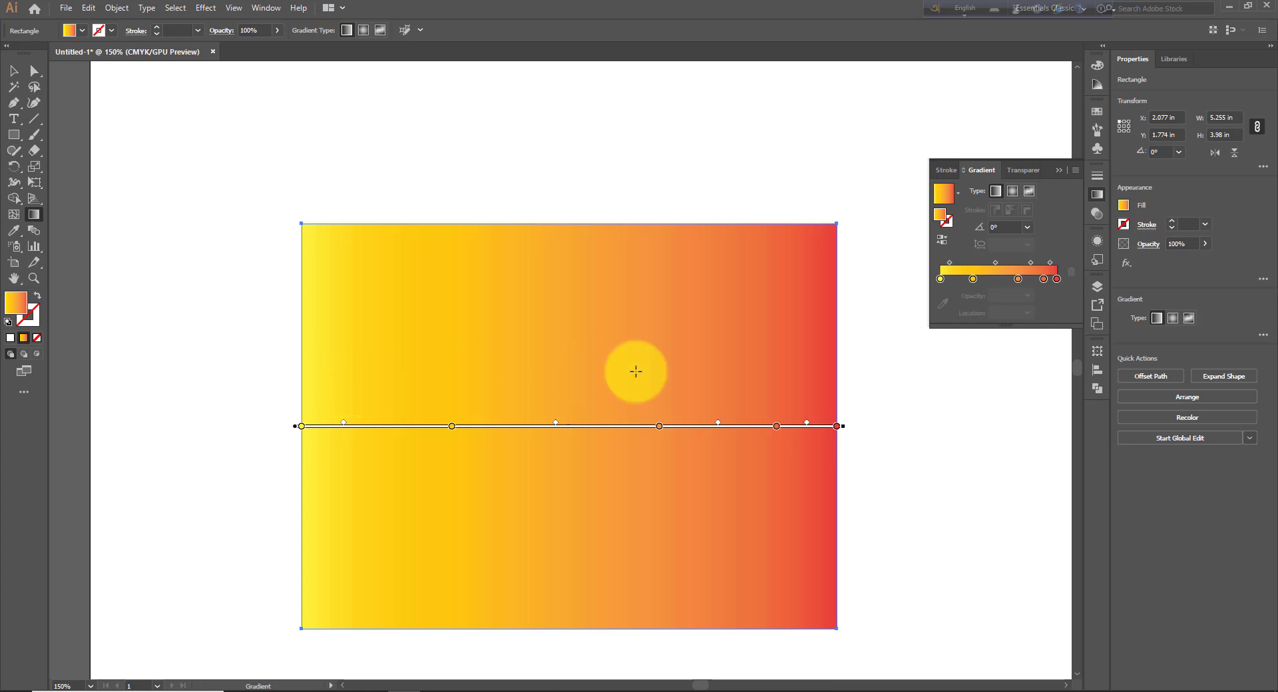
pyautogui.click(940, 241)
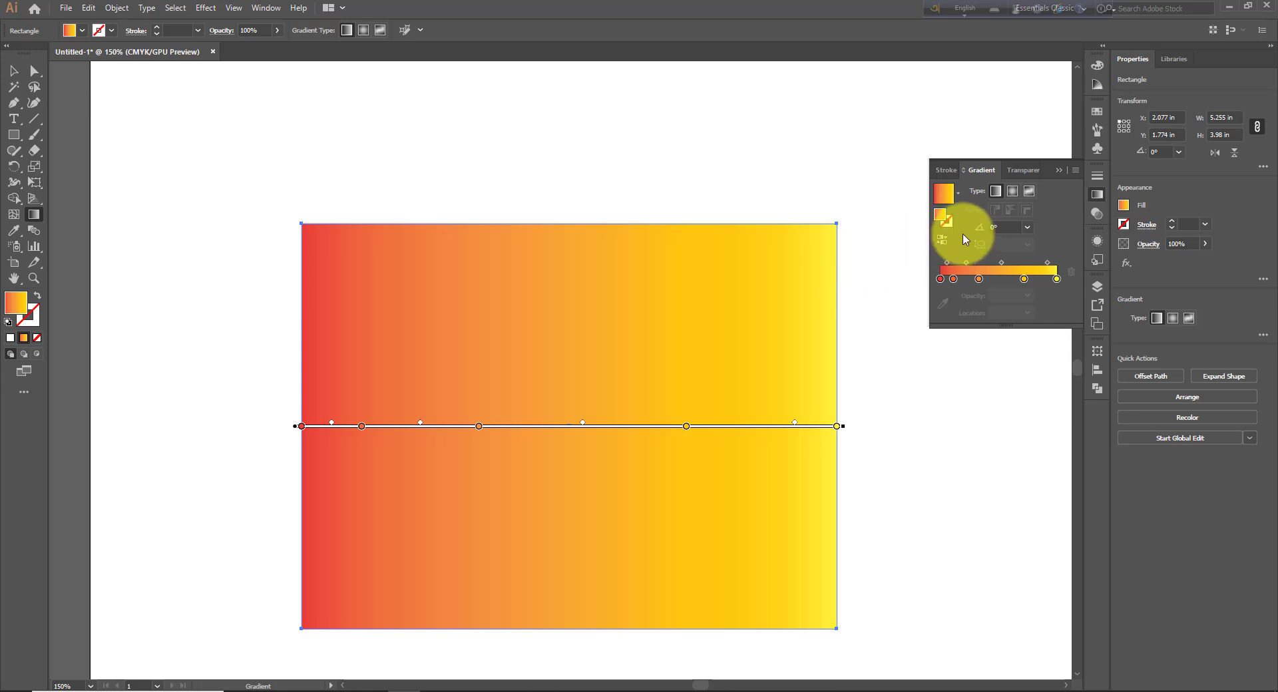
pyautogui.click(944, 240)
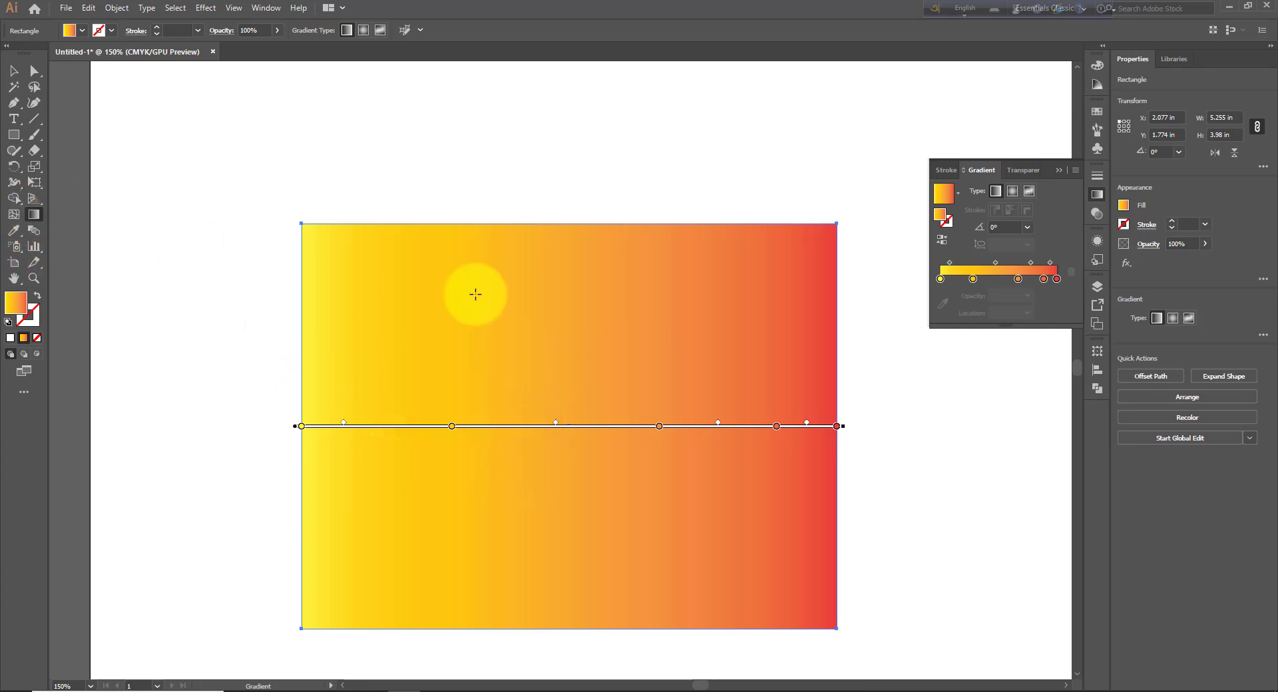
# Step: Redirect the gradient downward through the rectangle's middle at about -89.7° and reverse its color order twice
pyautogui.moveTo(543, 268); pyautogui.dragTo(545, 529)
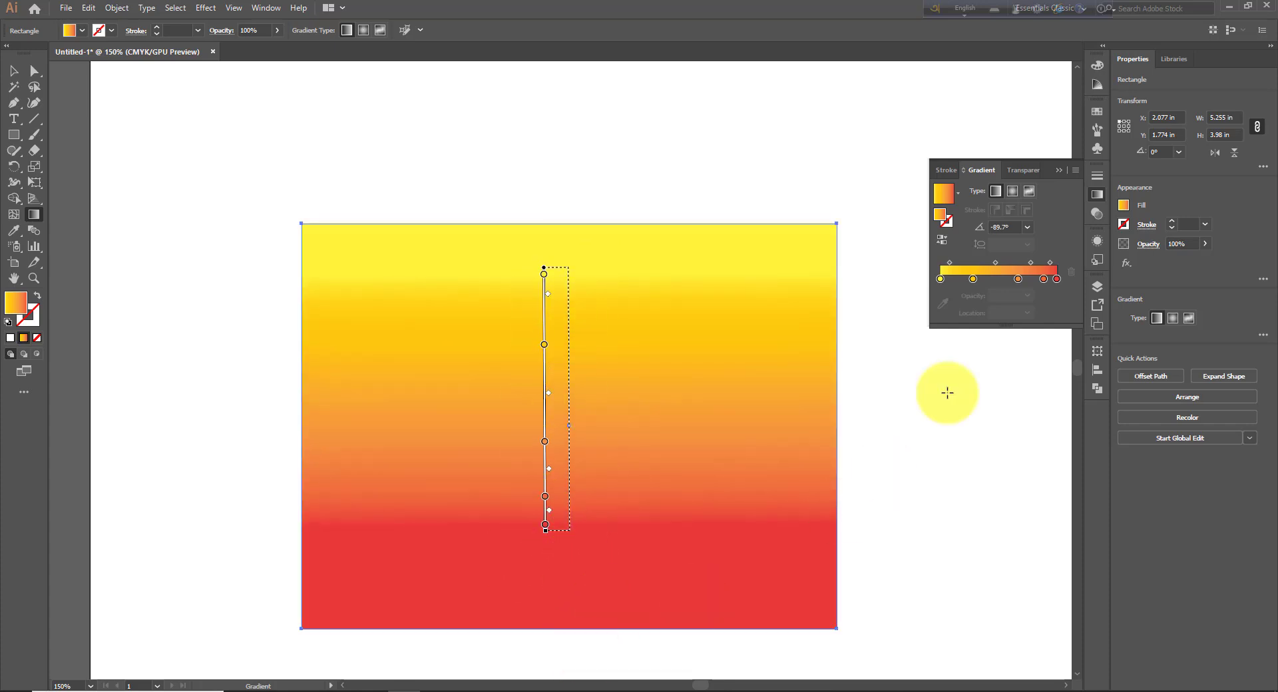
pyautogui.click(939, 243)
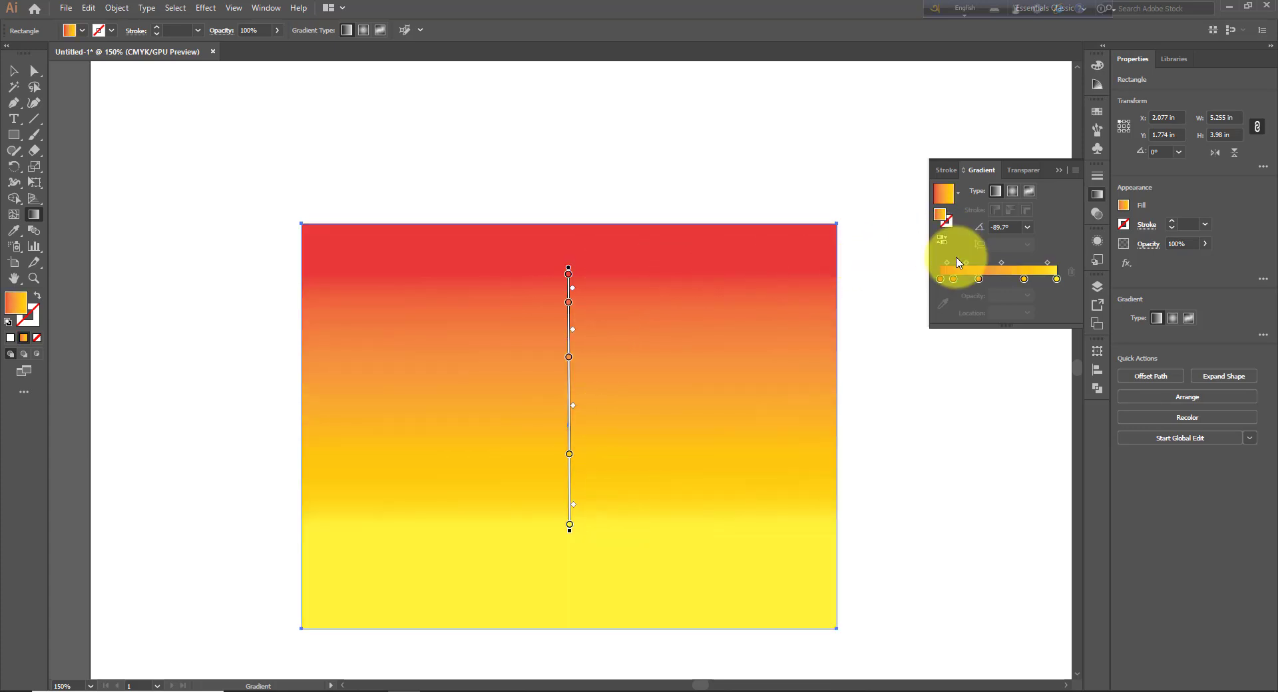
pyautogui.click(943, 239)
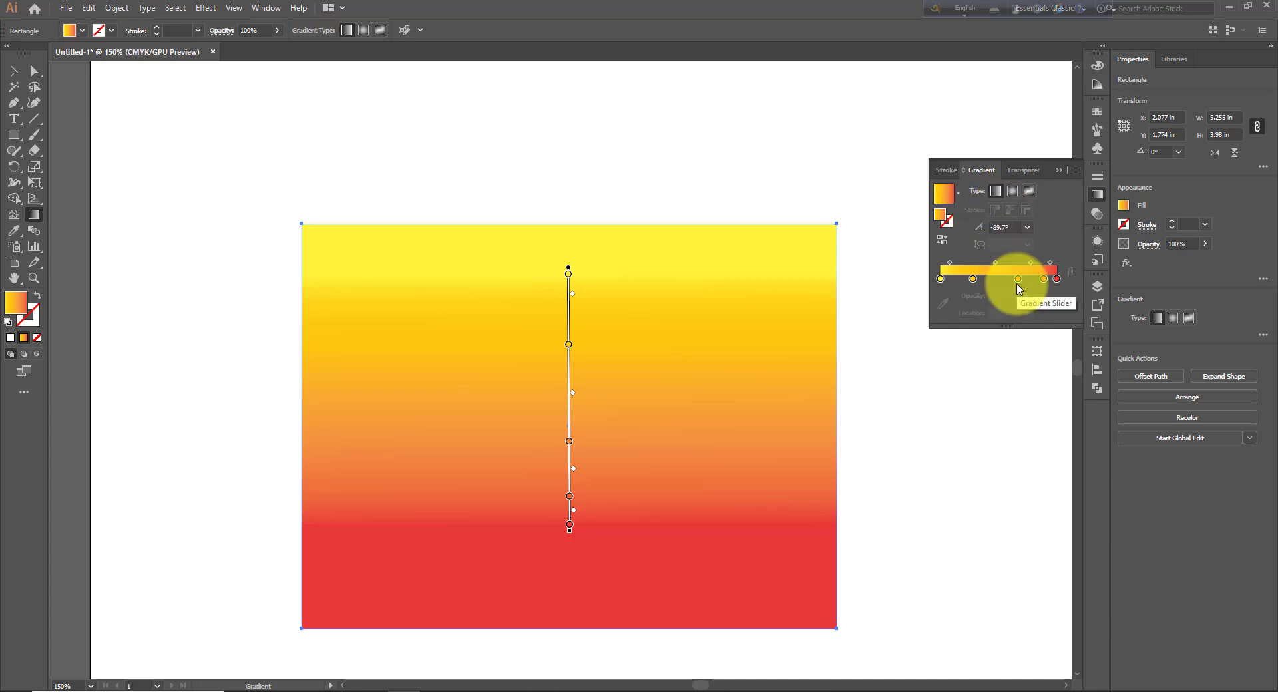
# Step: Give the rectangle a black stroke with a weight of 7 pt
pyautogui.click(111, 31)
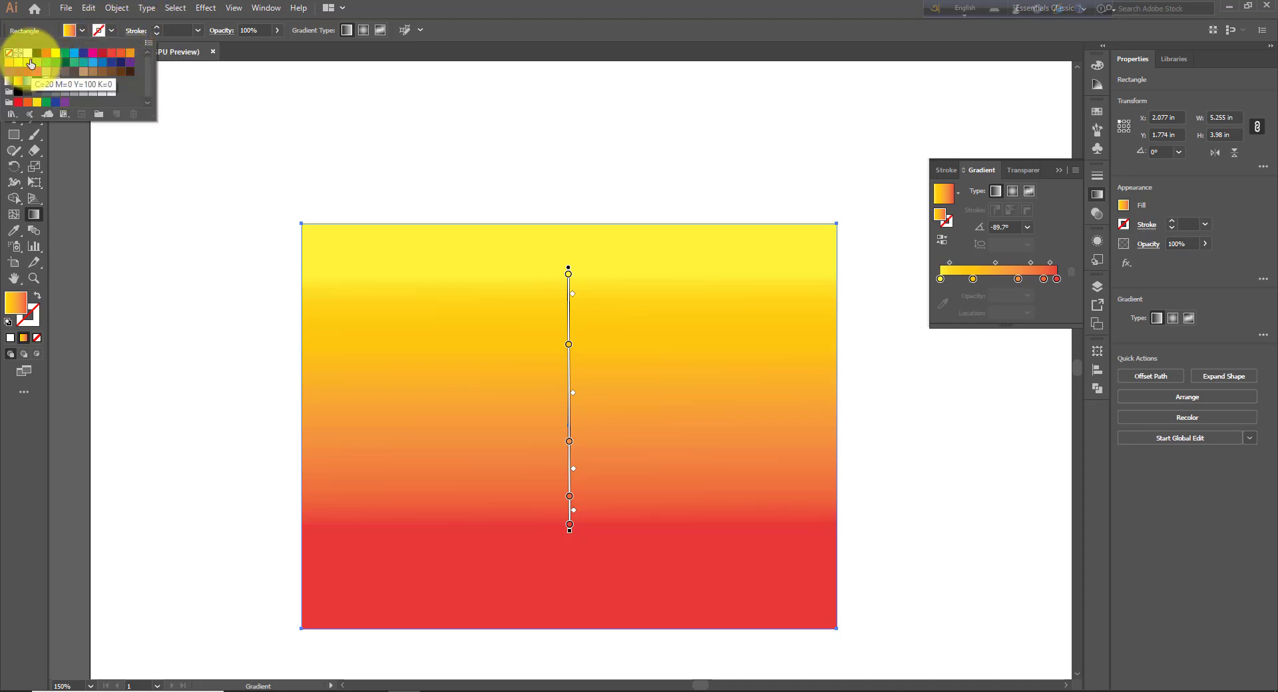
pyautogui.click(37, 53)
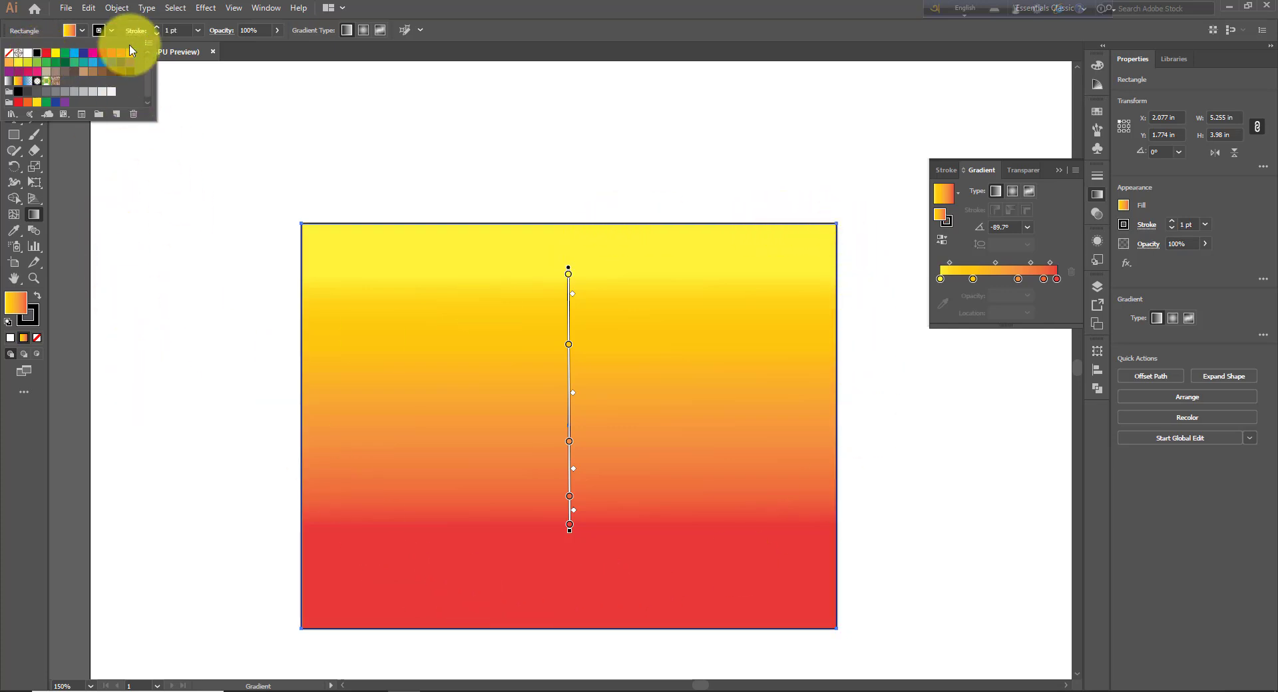
pyautogui.click(157, 27)
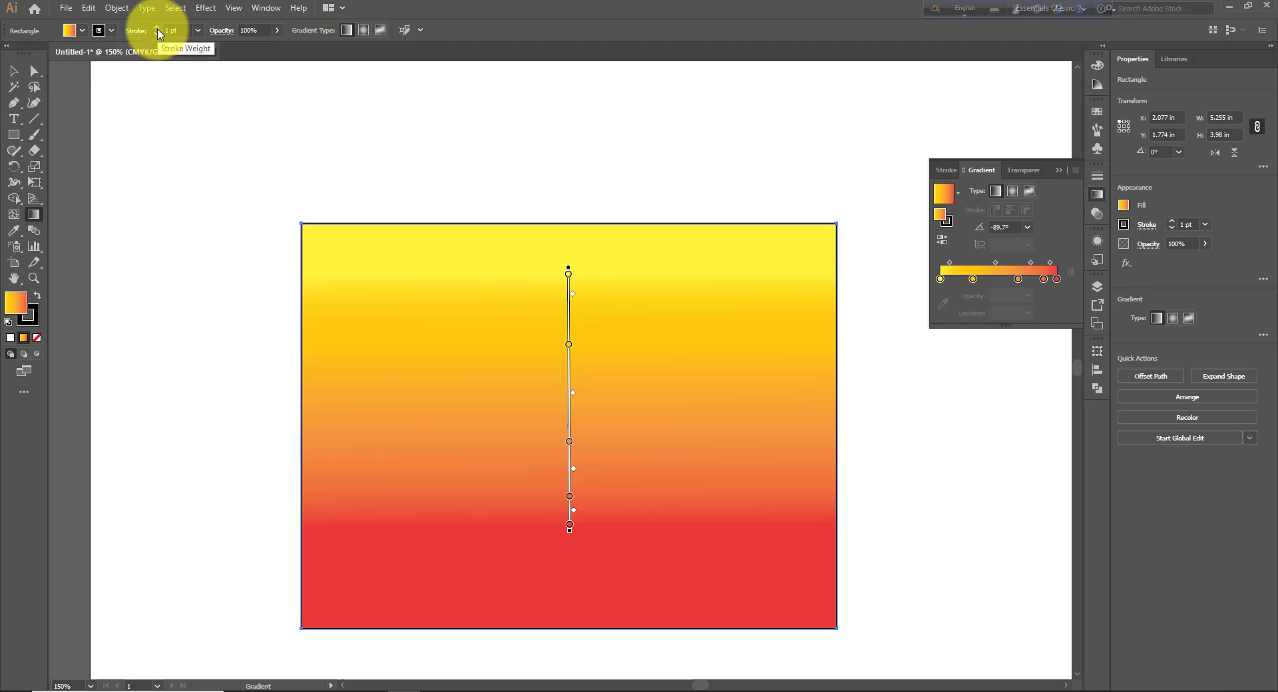
pyautogui.click(157, 28)
pyautogui.click(157, 28)
pyautogui.click(157, 27)
pyautogui.click(157, 27)
pyautogui.click(157, 27)
pyautogui.click(157, 27)
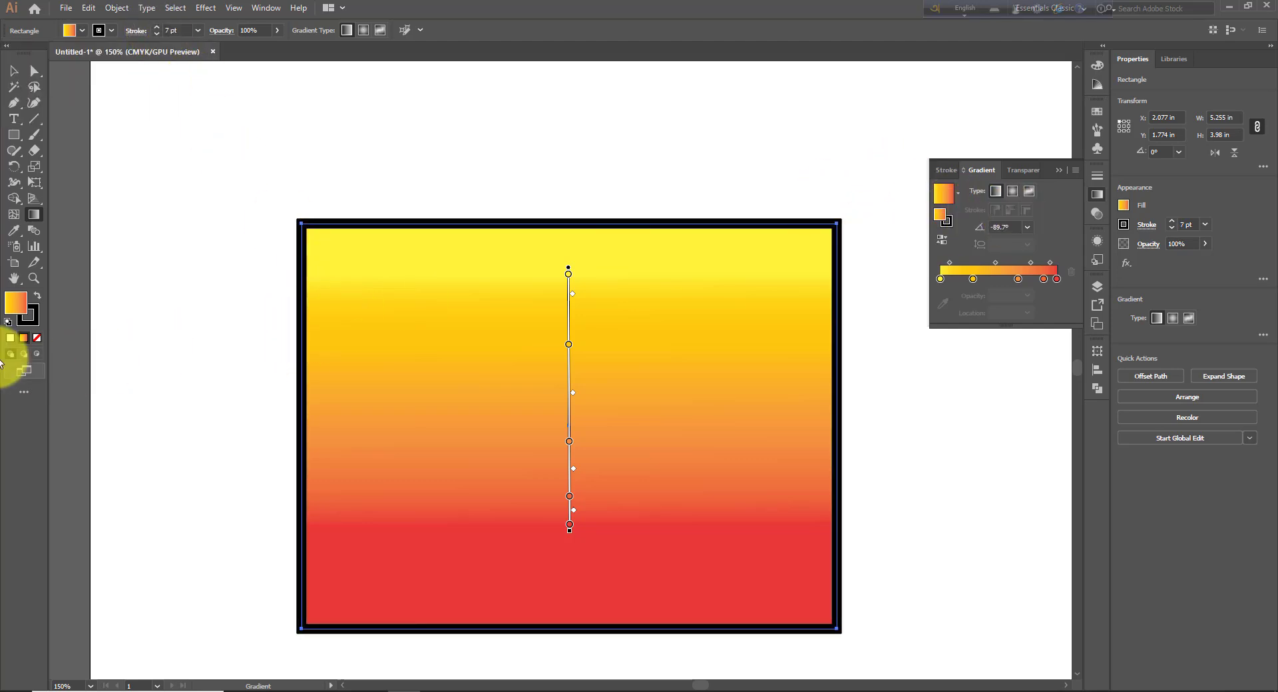
# Step: Swap the rectangle's fill and stroke colors and make its gradient stroke active for editing
pyautogui.click(36, 298)
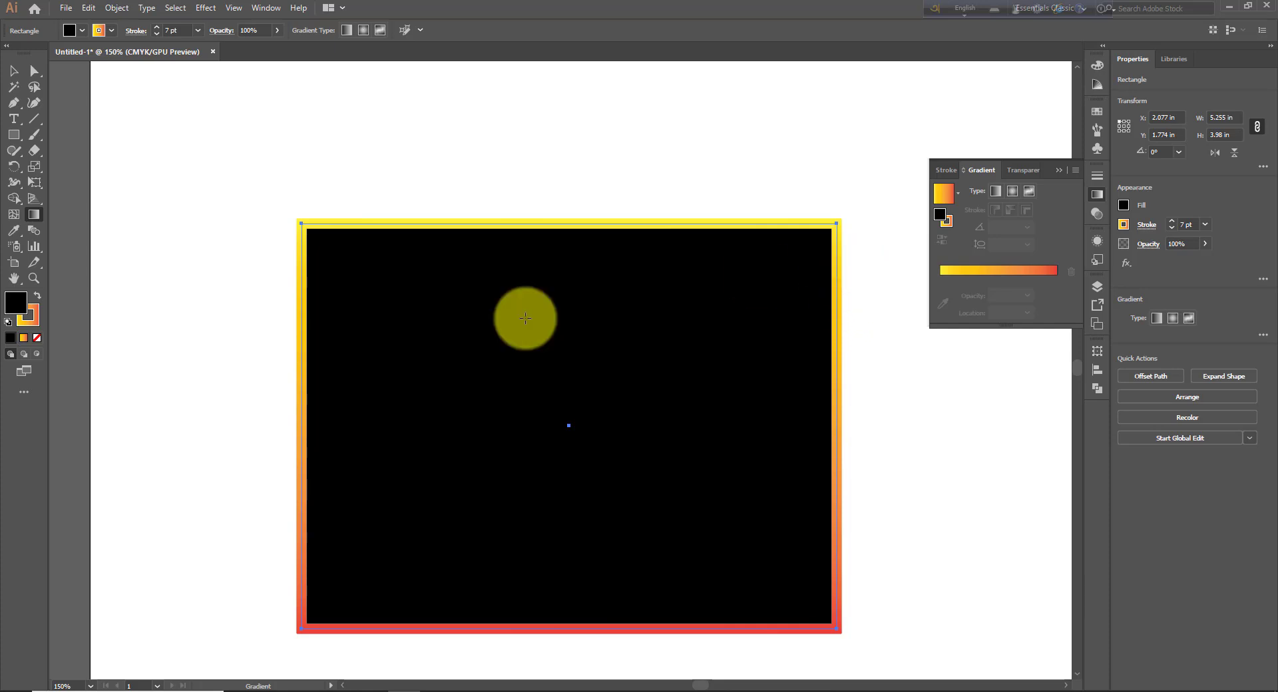
pyautogui.click(32, 304)
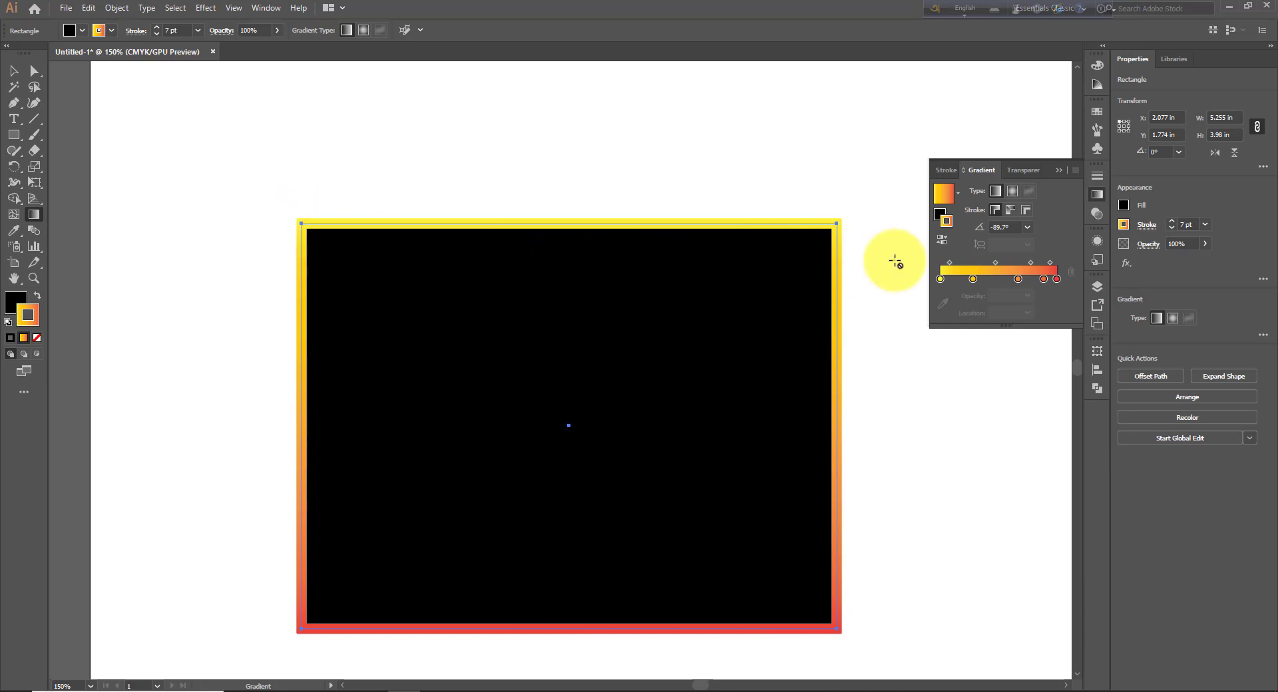
# Step: Try applying the stroke gradient within, along and across the rectangle's outline, ending on the along-stroke option
pyautogui.click(994, 211)
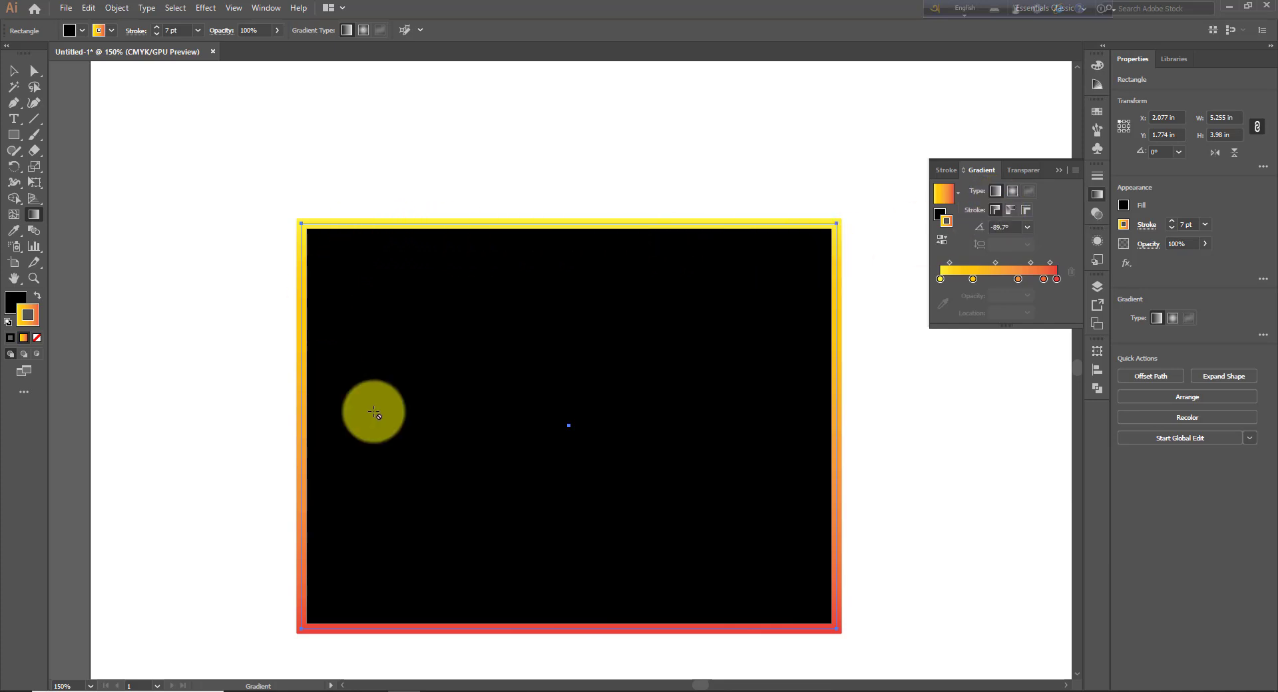
pyautogui.click(1012, 211)
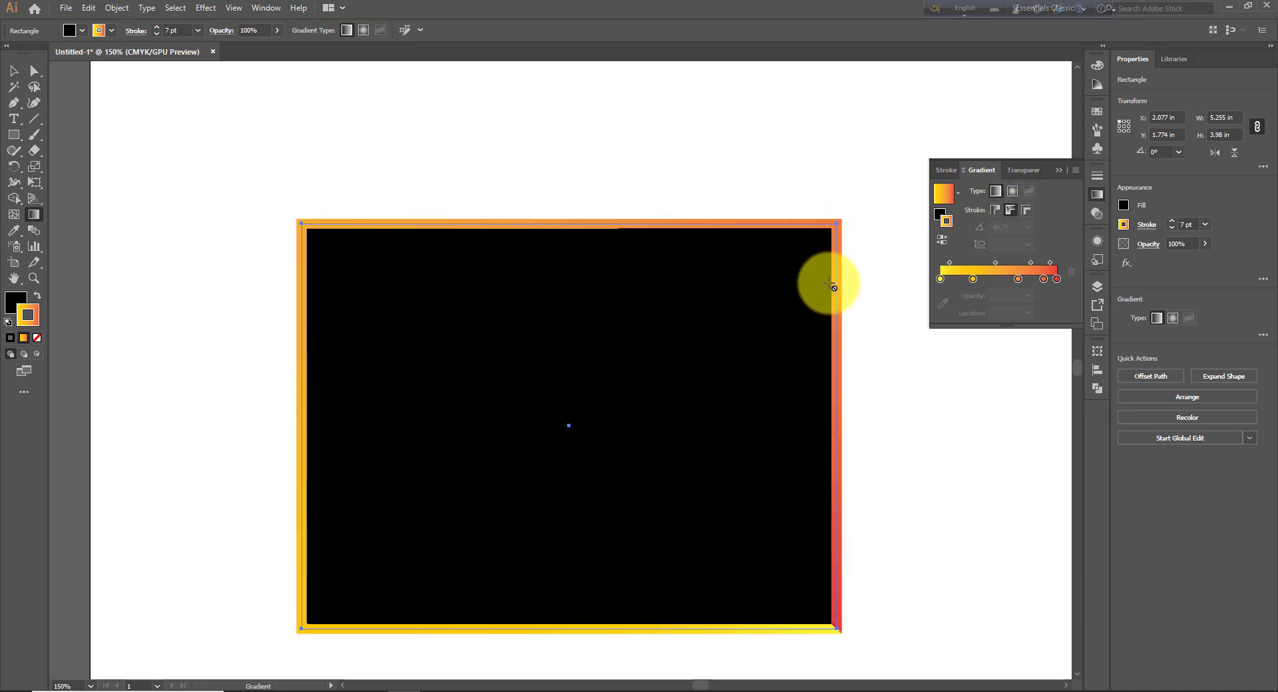
pyautogui.click(1027, 212)
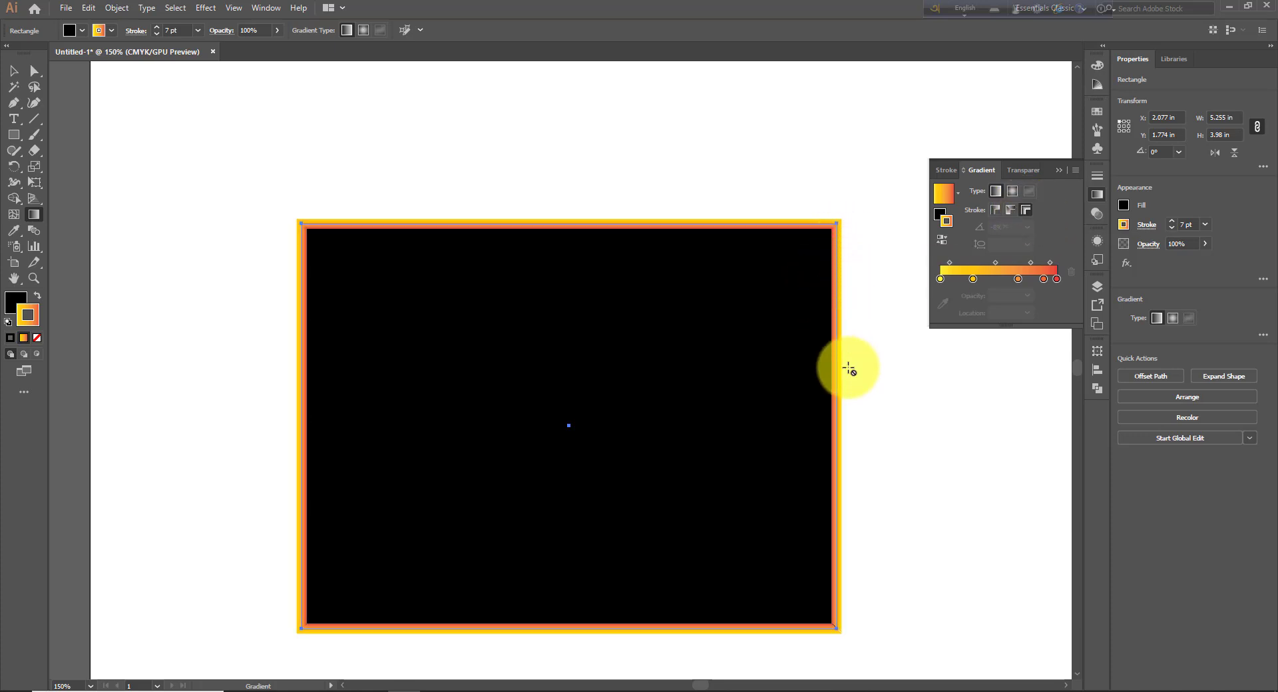
pyautogui.click(995, 212)
pyautogui.click(1011, 211)
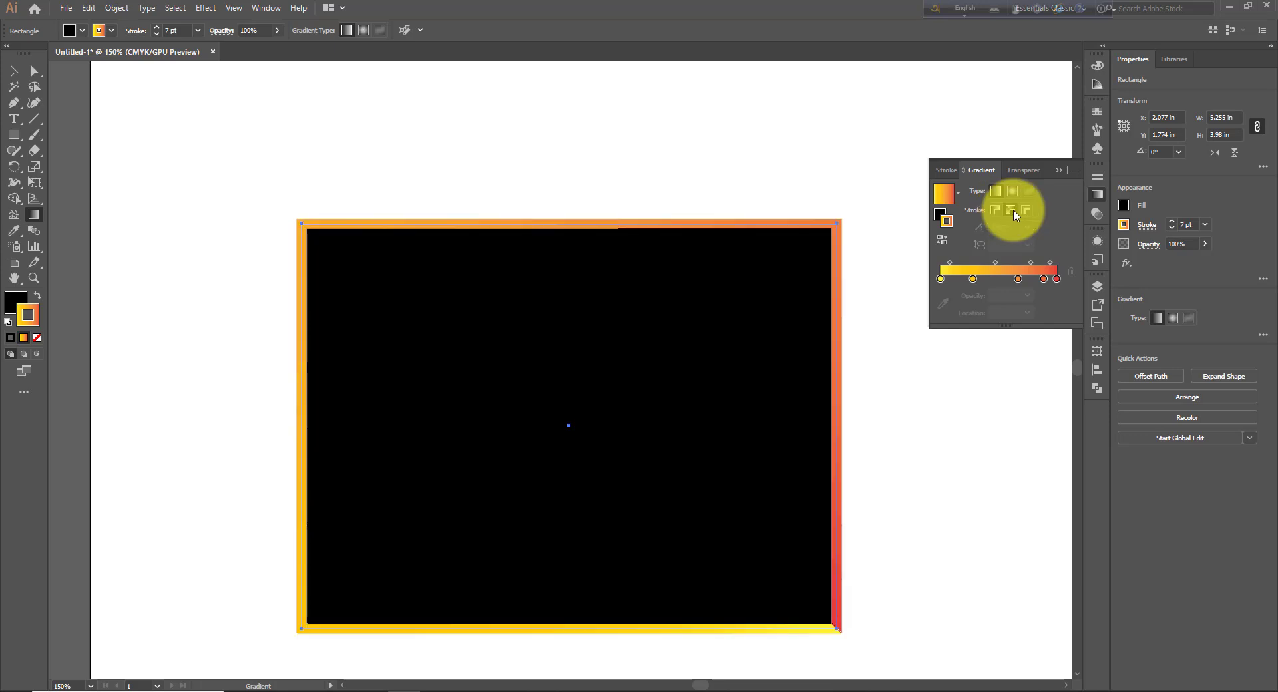
# Step: Try applying the stroke gradient across the rectangle's outline, ending on the within-stroke option
pyautogui.click(1023, 212)
pyautogui.click(996, 213)
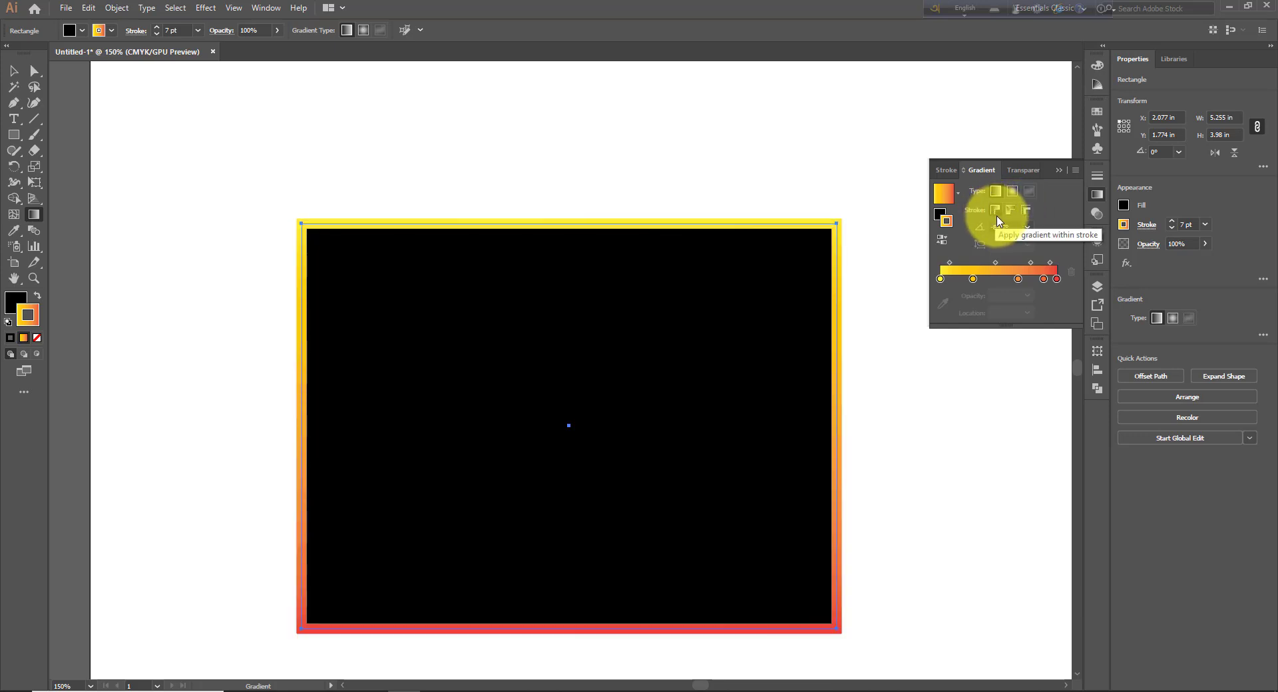
# Step: Swap the fill and stroke so the gradient fills the rectangle, and set the stroke to none
pyautogui.click(37, 297)
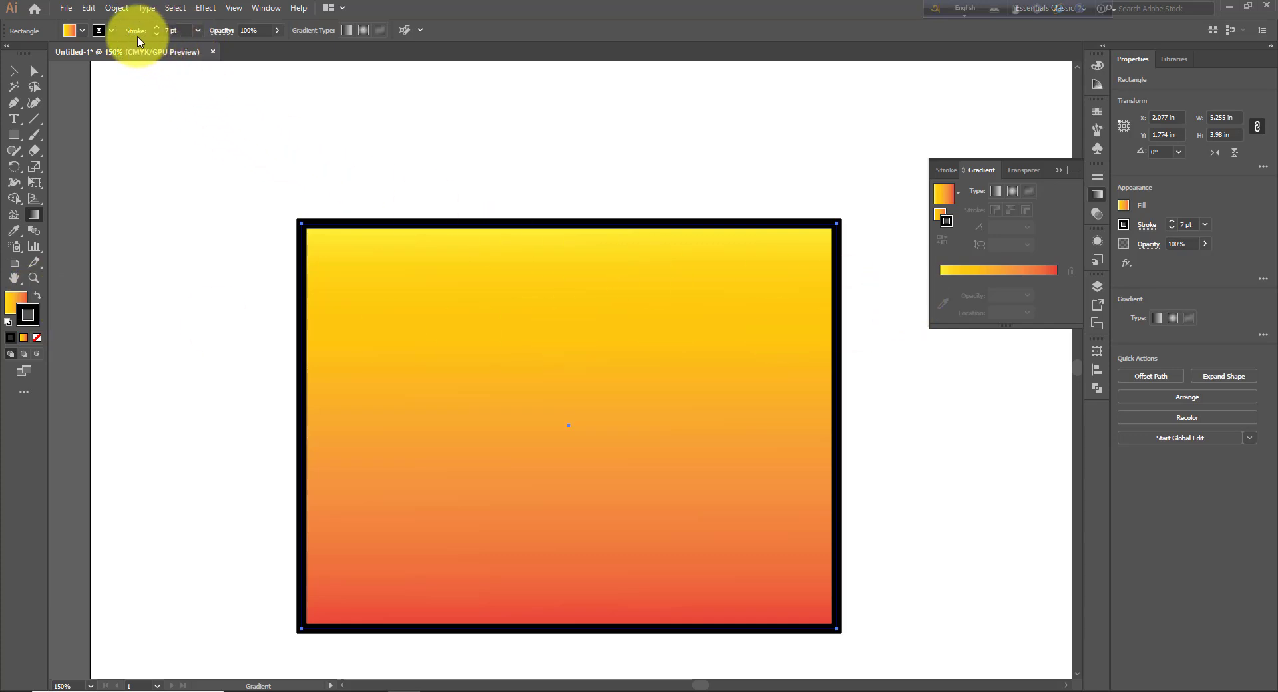
pyautogui.click(100, 29)
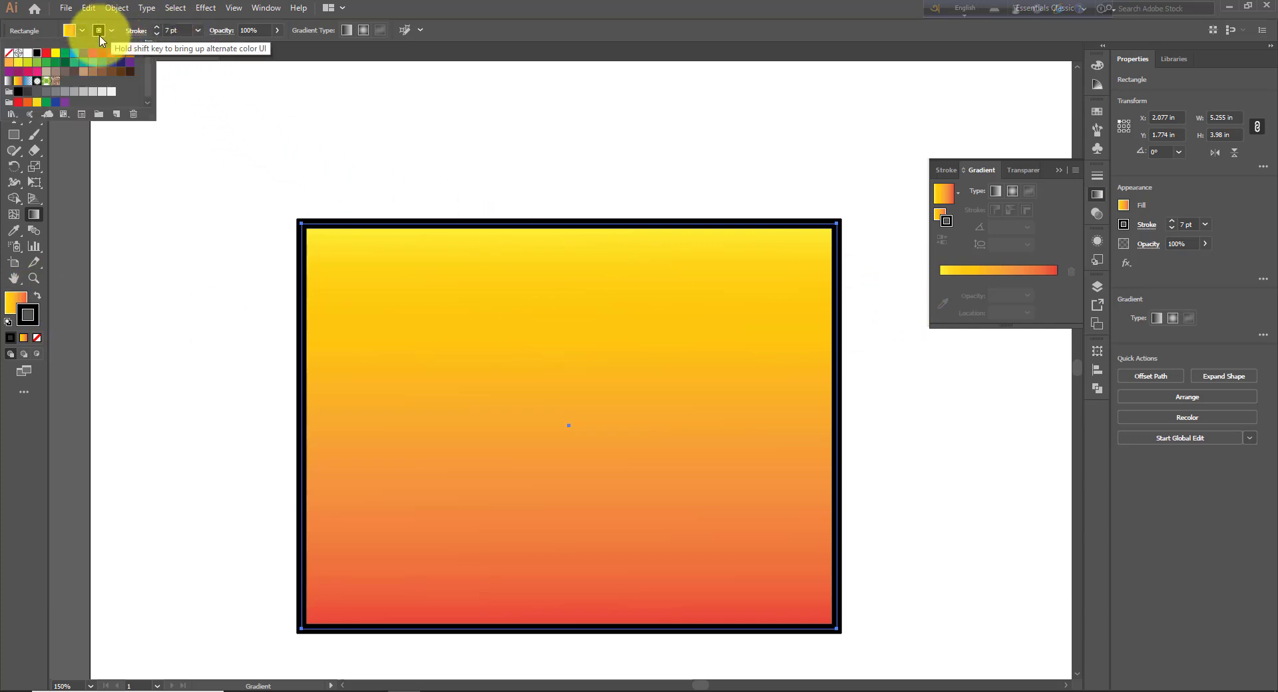
pyautogui.click(8, 54)
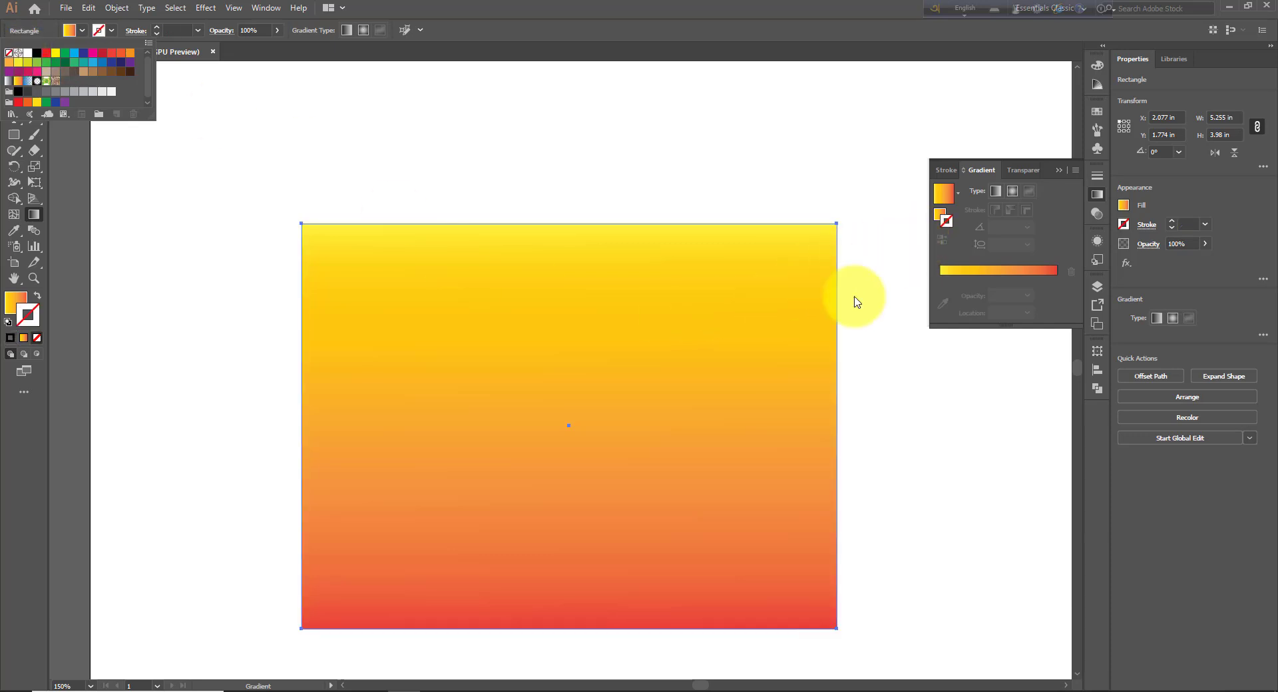
# Step: Give the rectangle's fill the Orange, Yellow gradient preset at 0° with no stroke, and activate the Gradient tool
pyautogui.click(958, 193)
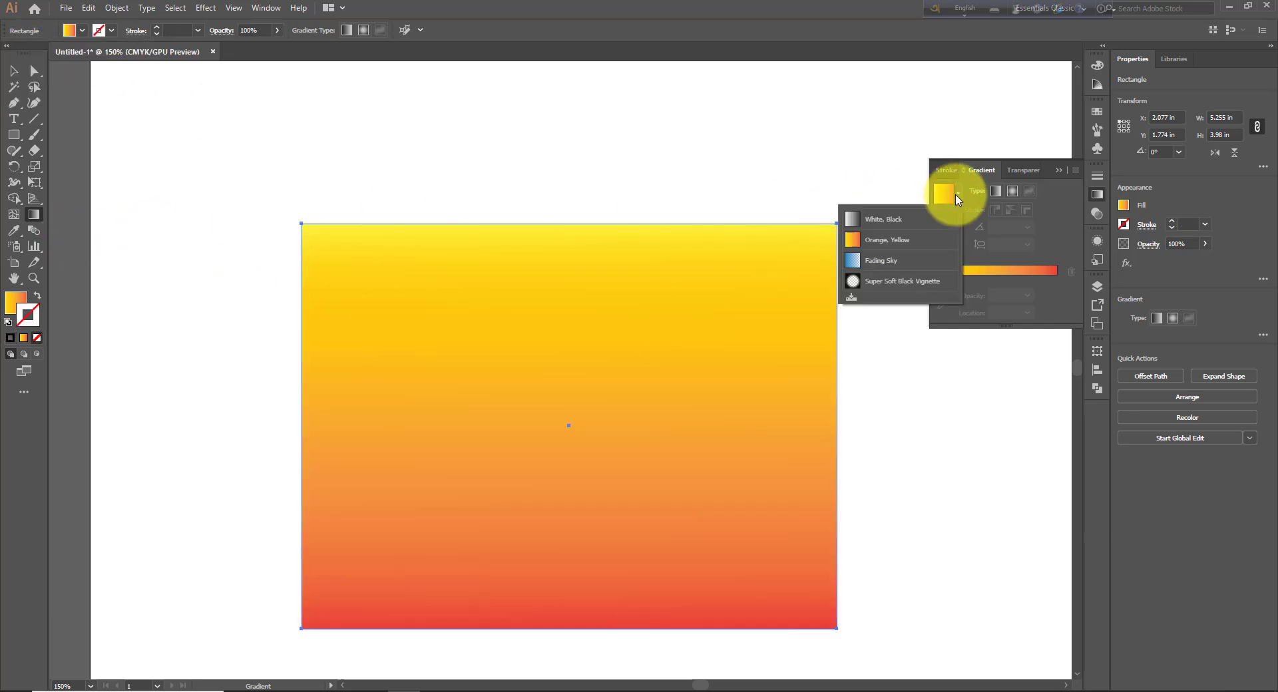
pyautogui.click(882, 245)
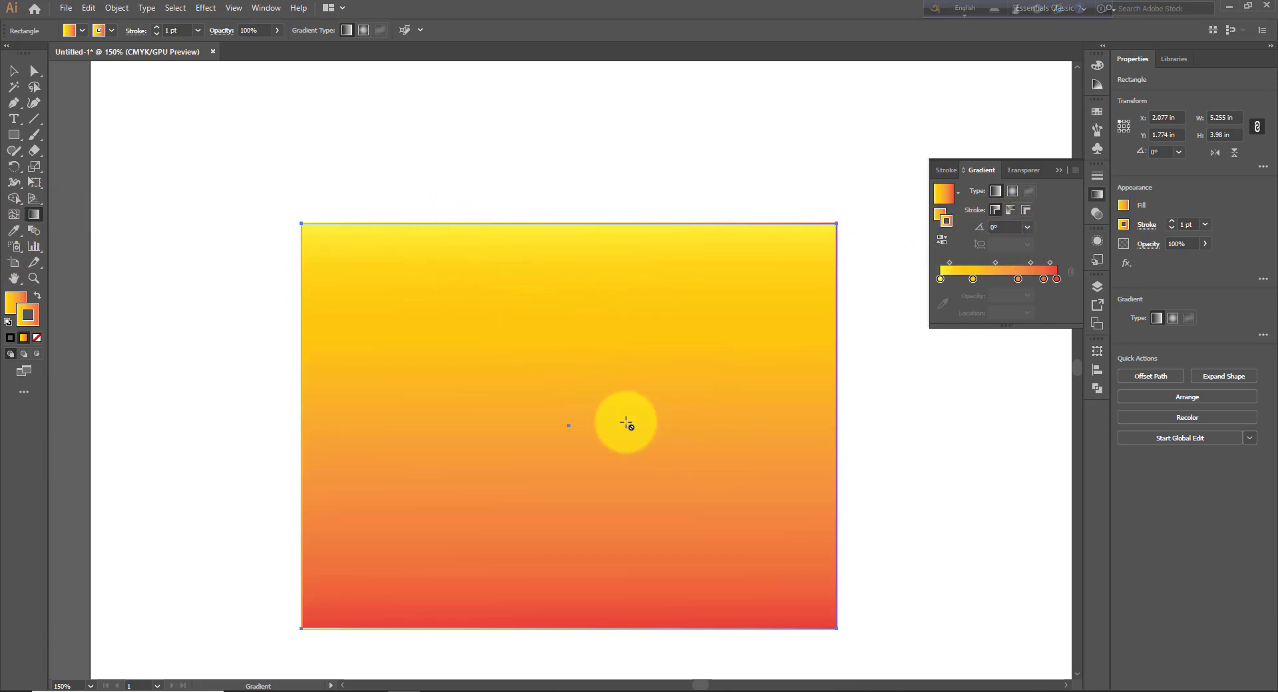
pyautogui.click(34, 214)
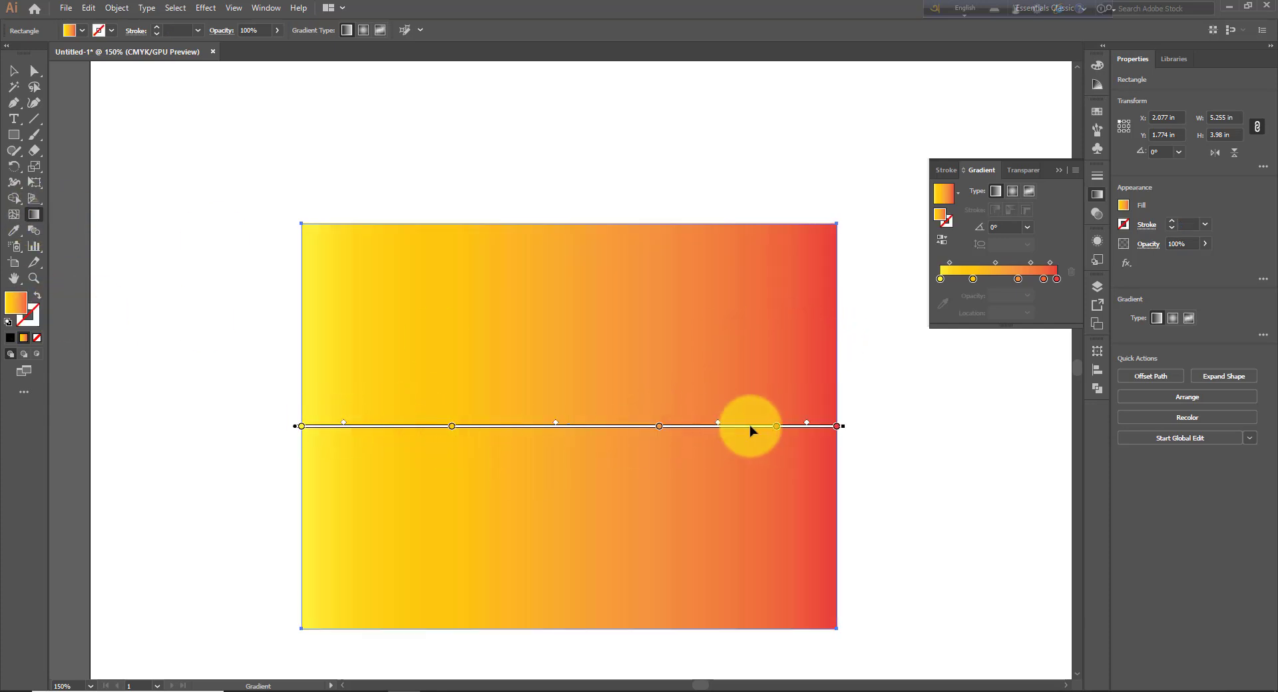
# Step: Redraw the fill gradient in several diagonal directions, ending from the rectangle's upper-right corner to its lower left at about -137.2°
pyautogui.moveTo(702, 189); pyautogui.dragTo(475, 531)
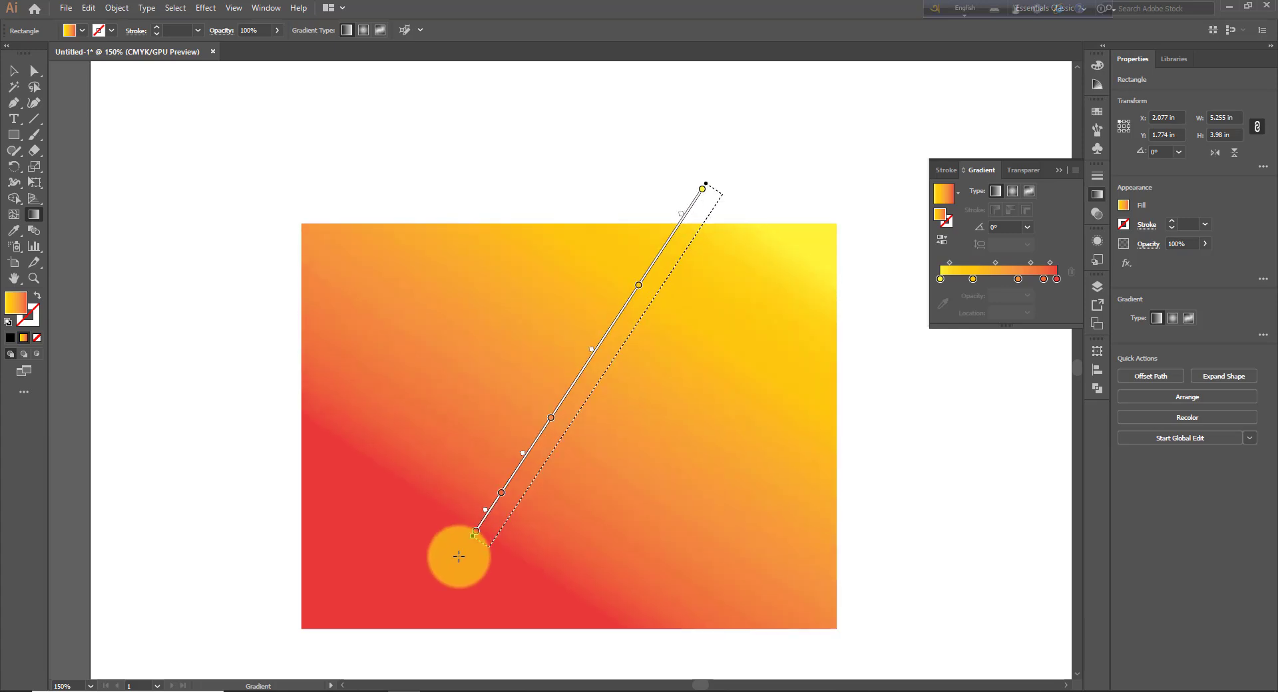
pyautogui.moveTo(426, 274); pyautogui.dragTo(644, 532)
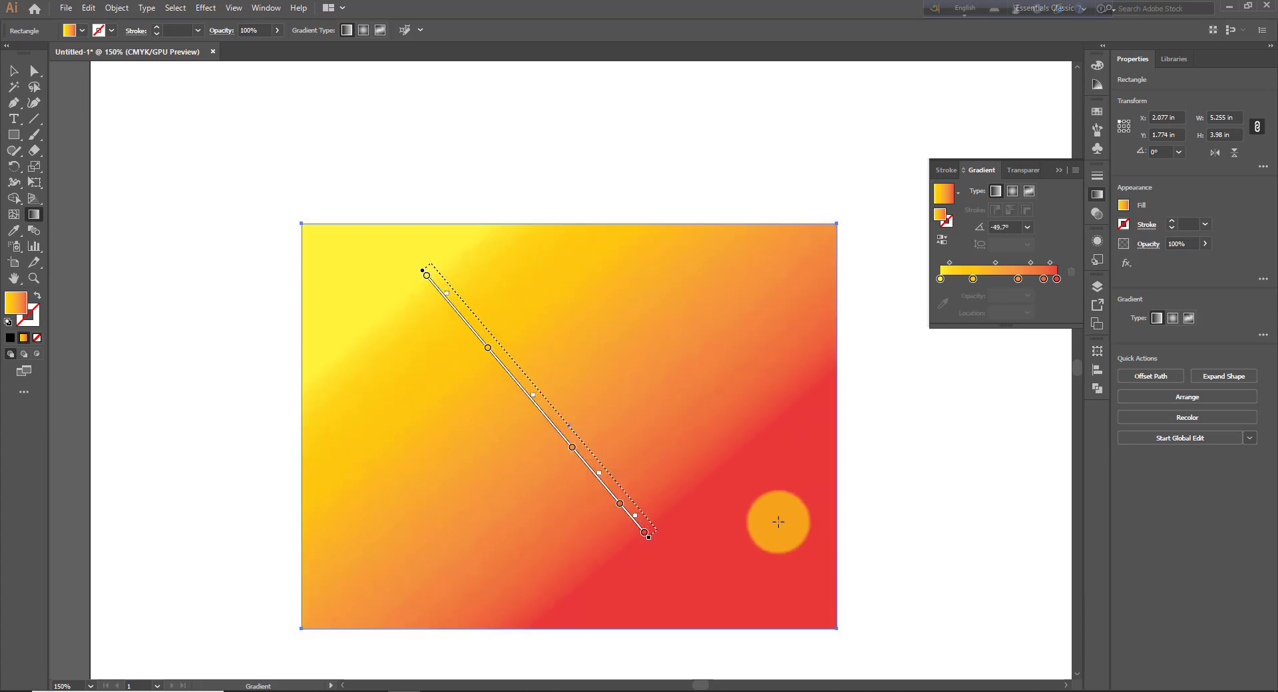
pyautogui.moveTo(480, 319)
pyautogui.mouseDown()
pyautogui.moveTo(664, 535)
pyautogui.moveTo(652, 523)
pyautogui.mouseUp()
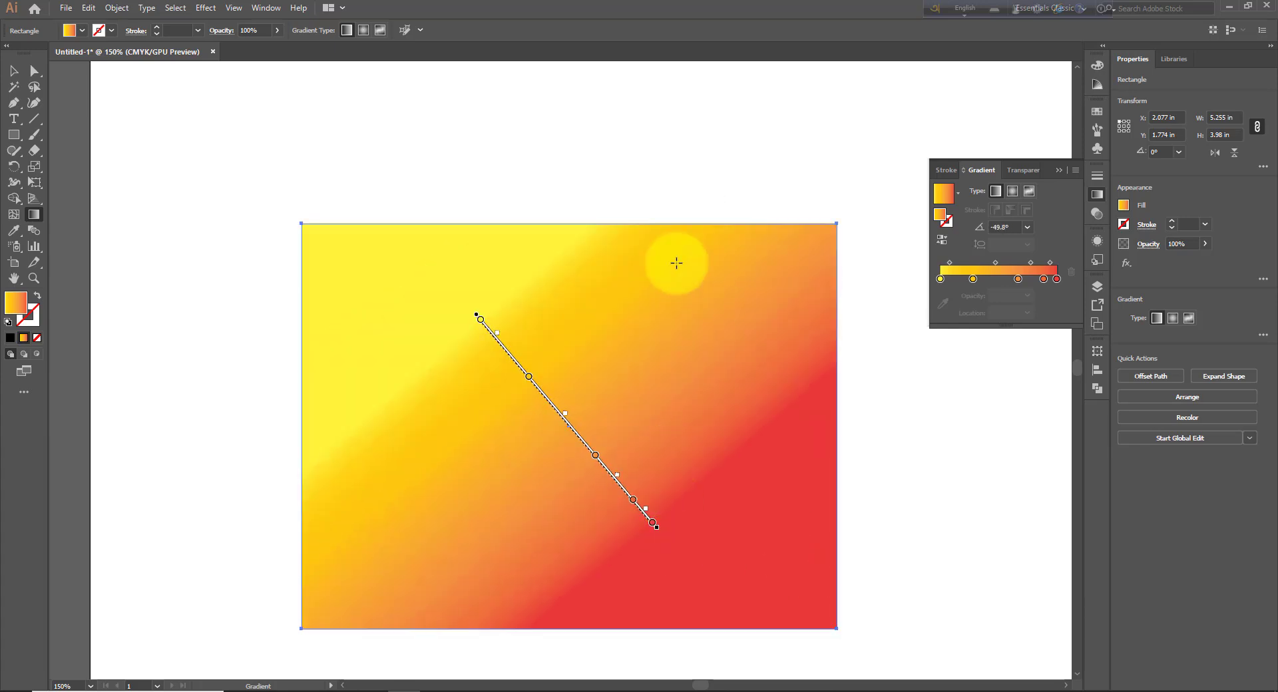
pyautogui.moveTo(792, 206); pyautogui.dragTo(370, 599)
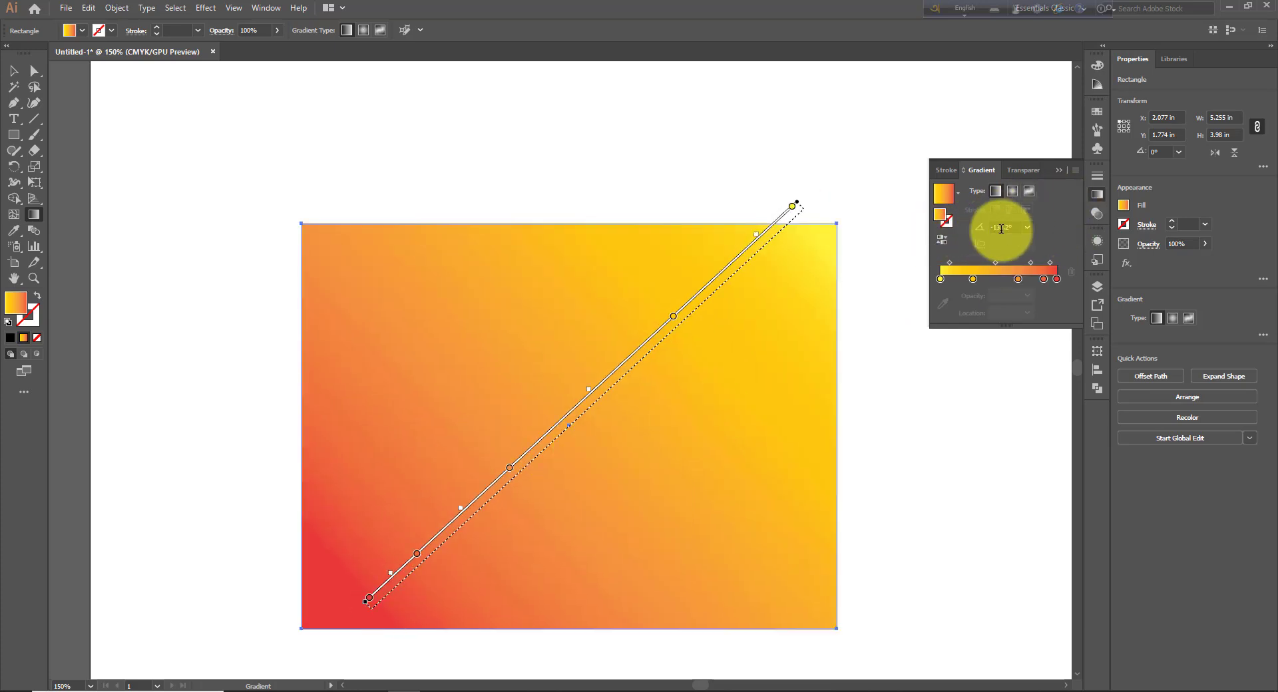
# Step: Try preset gradient angles of 0°, 90° and -60° on the rectangle, ending at 120°
pyautogui.click(1027, 229)
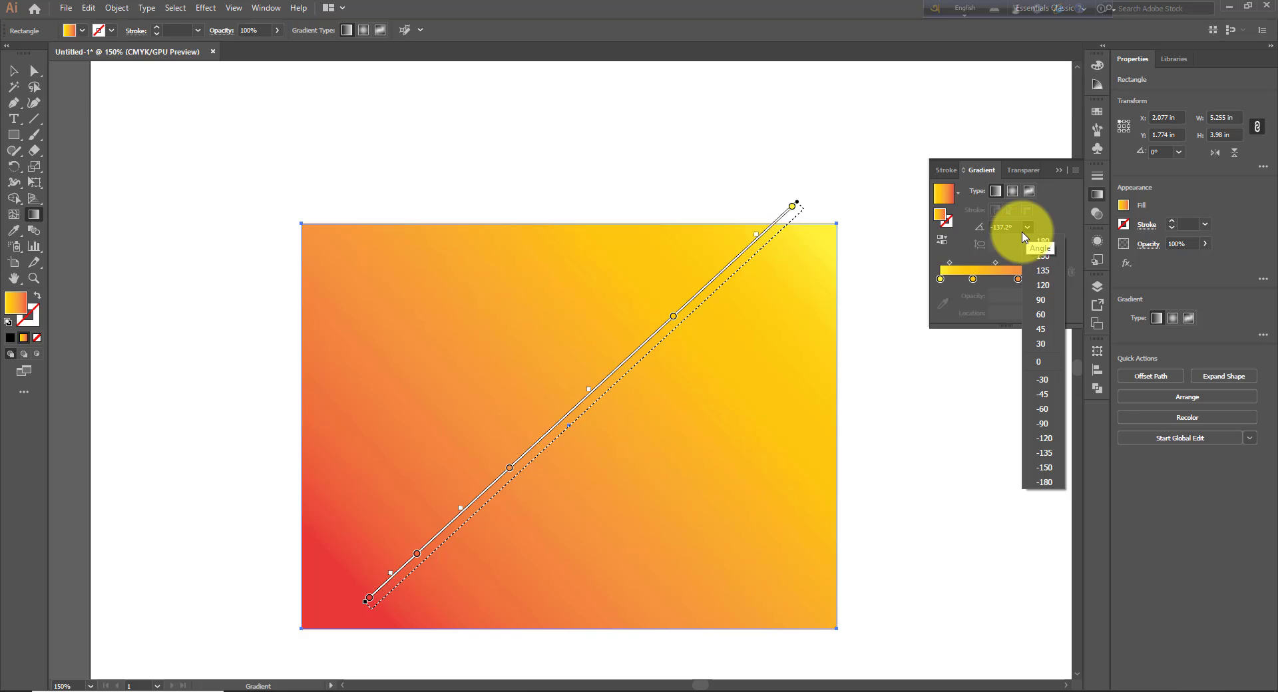
pyautogui.click(1042, 365)
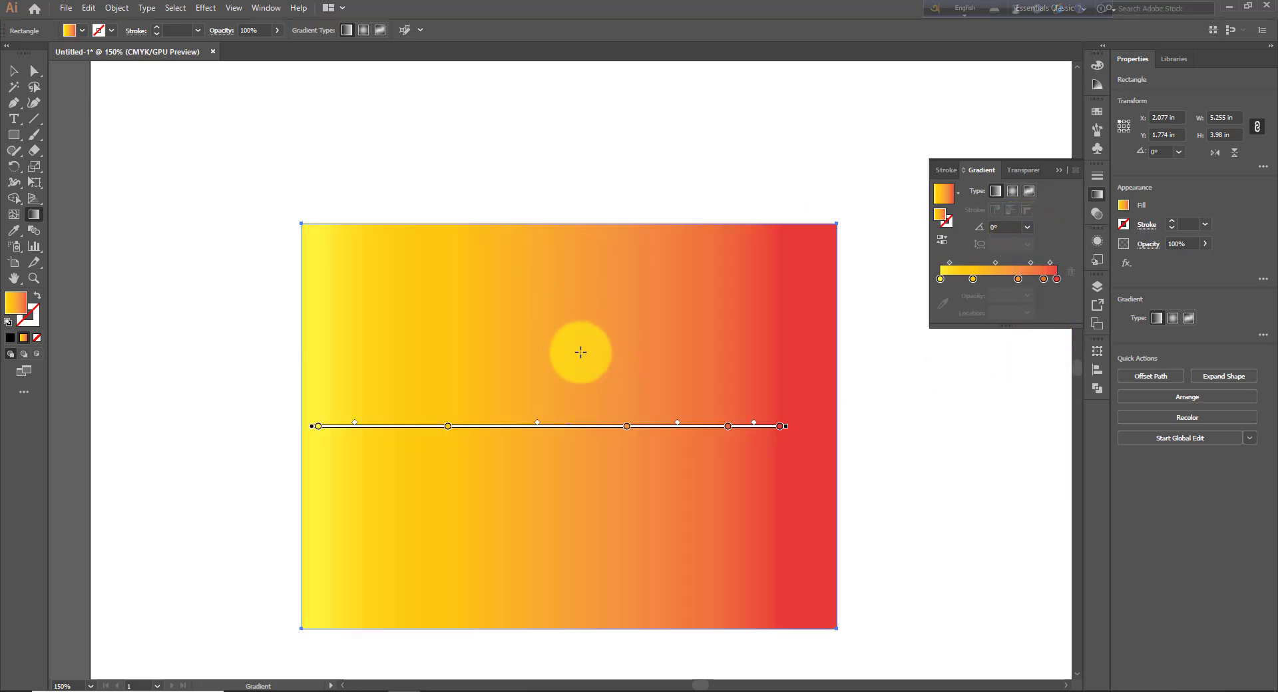
pyautogui.click(1027, 227)
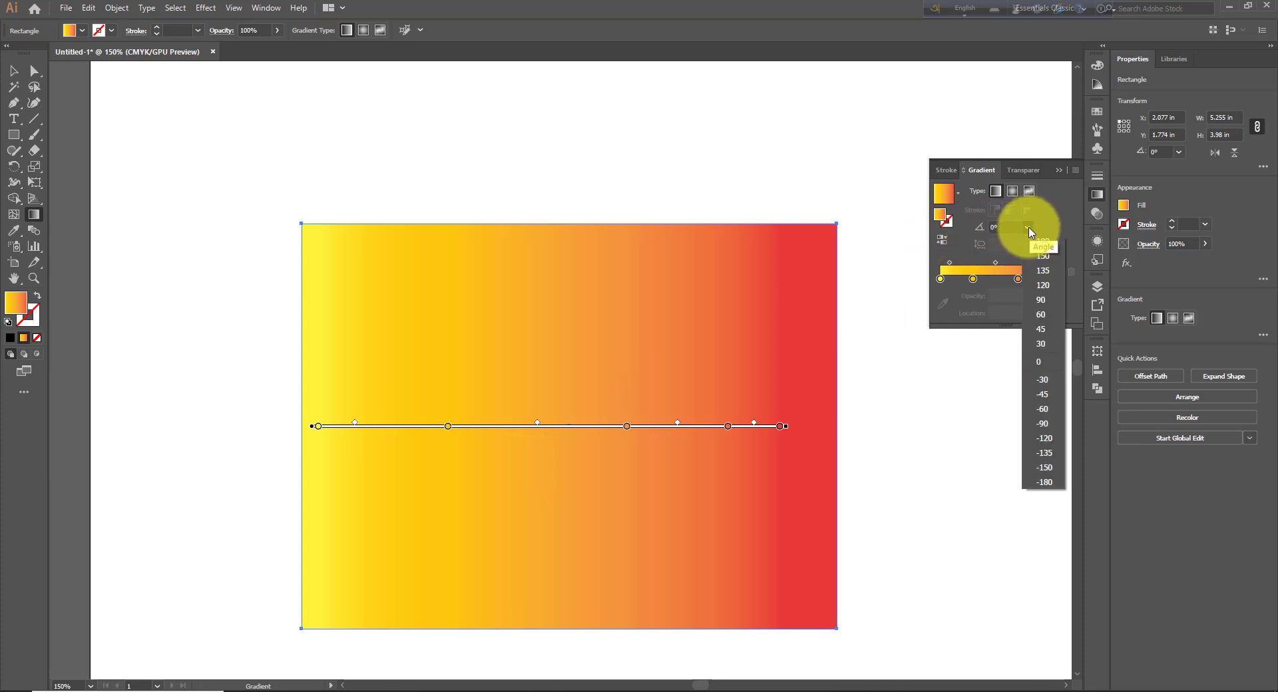
pyautogui.click(1042, 301)
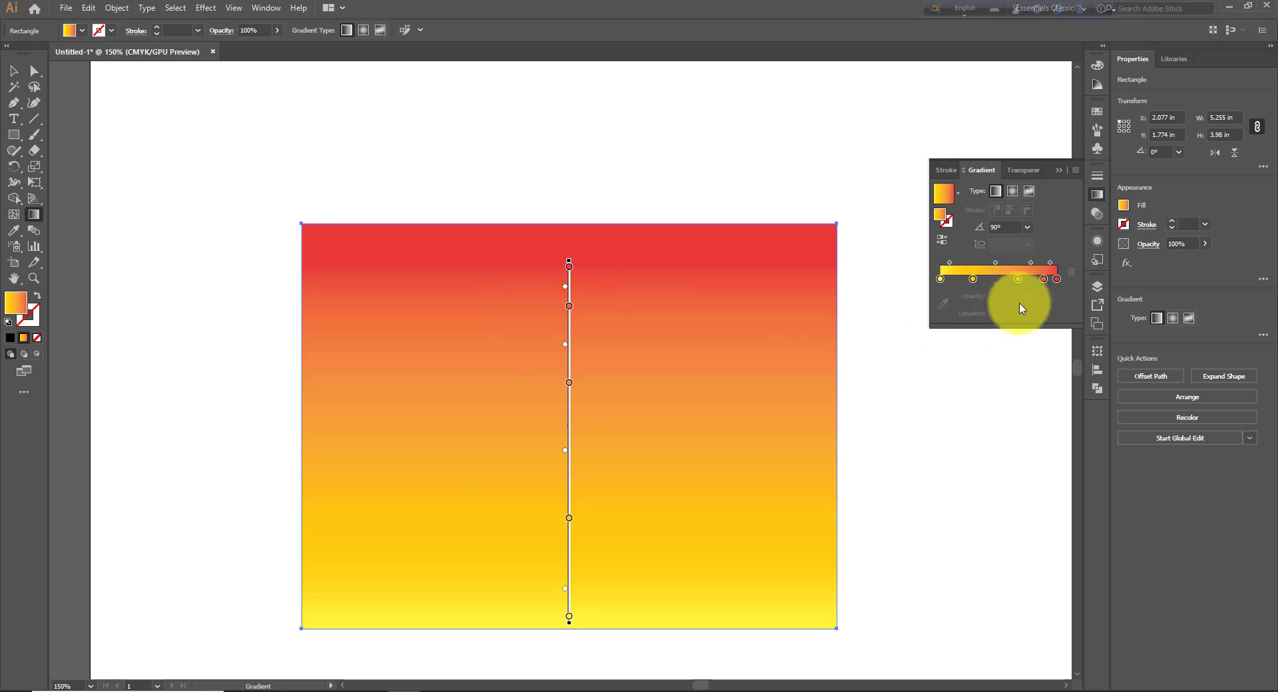
pyautogui.click(1026, 230)
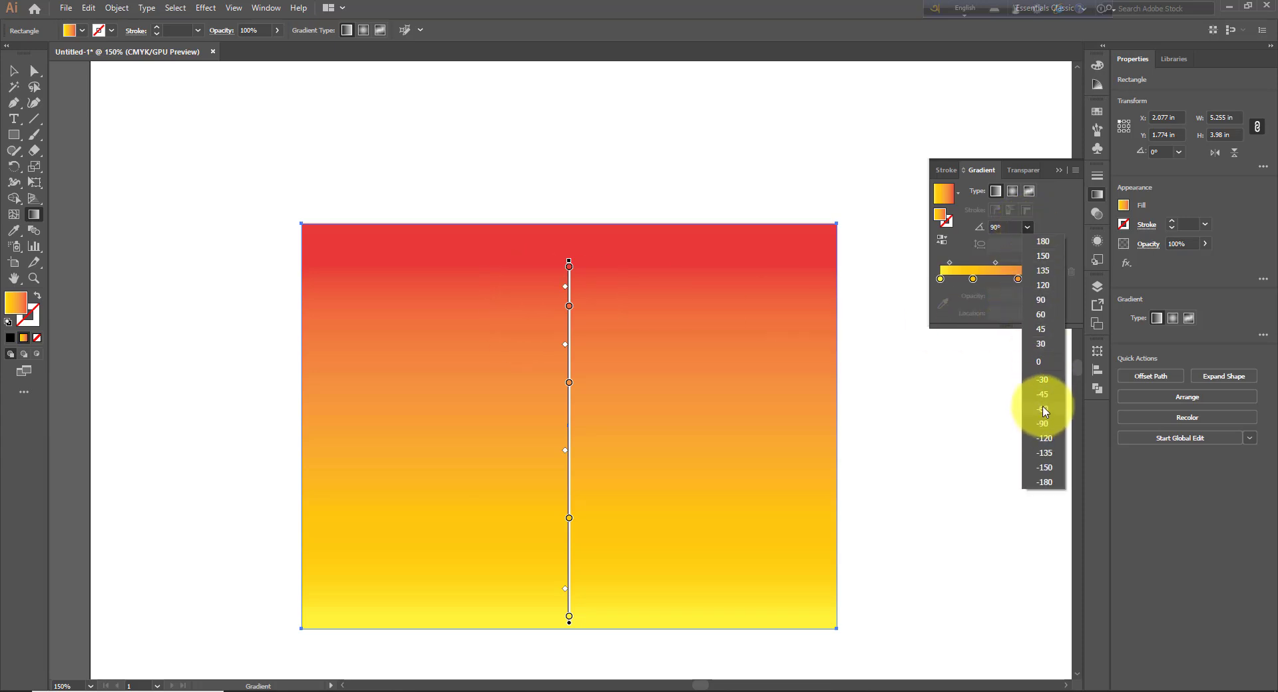
pyautogui.click(1046, 402)
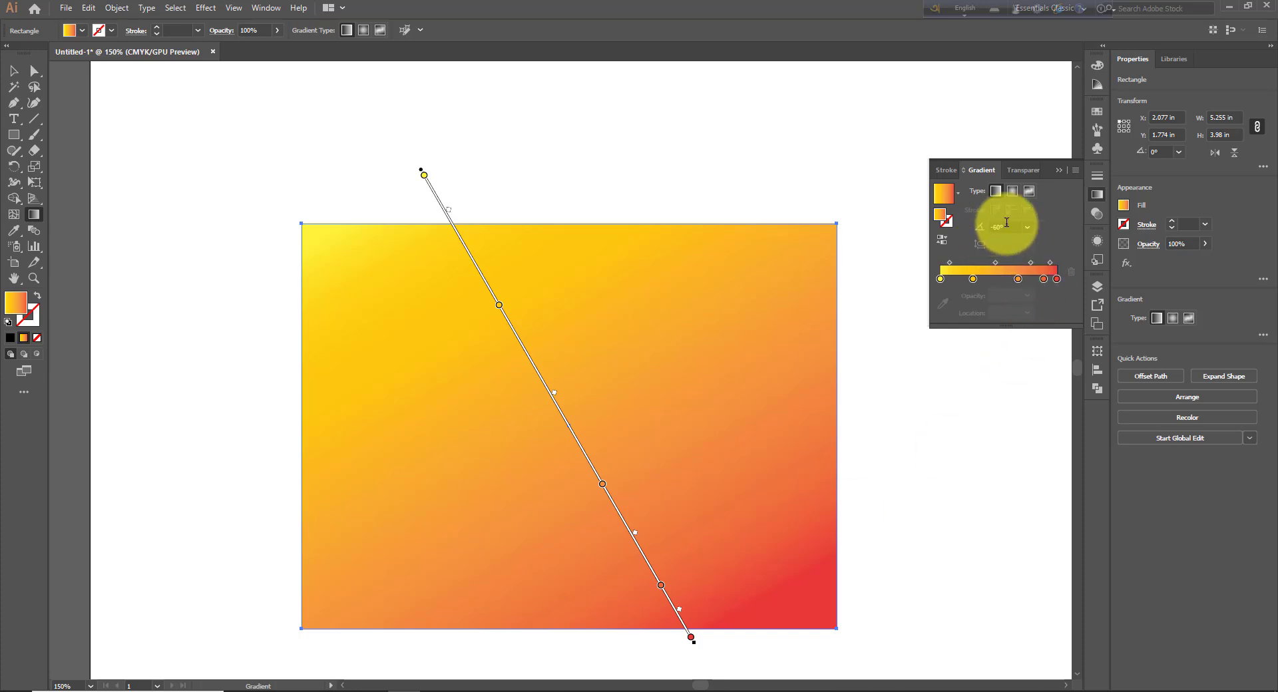
pyautogui.click(1028, 228)
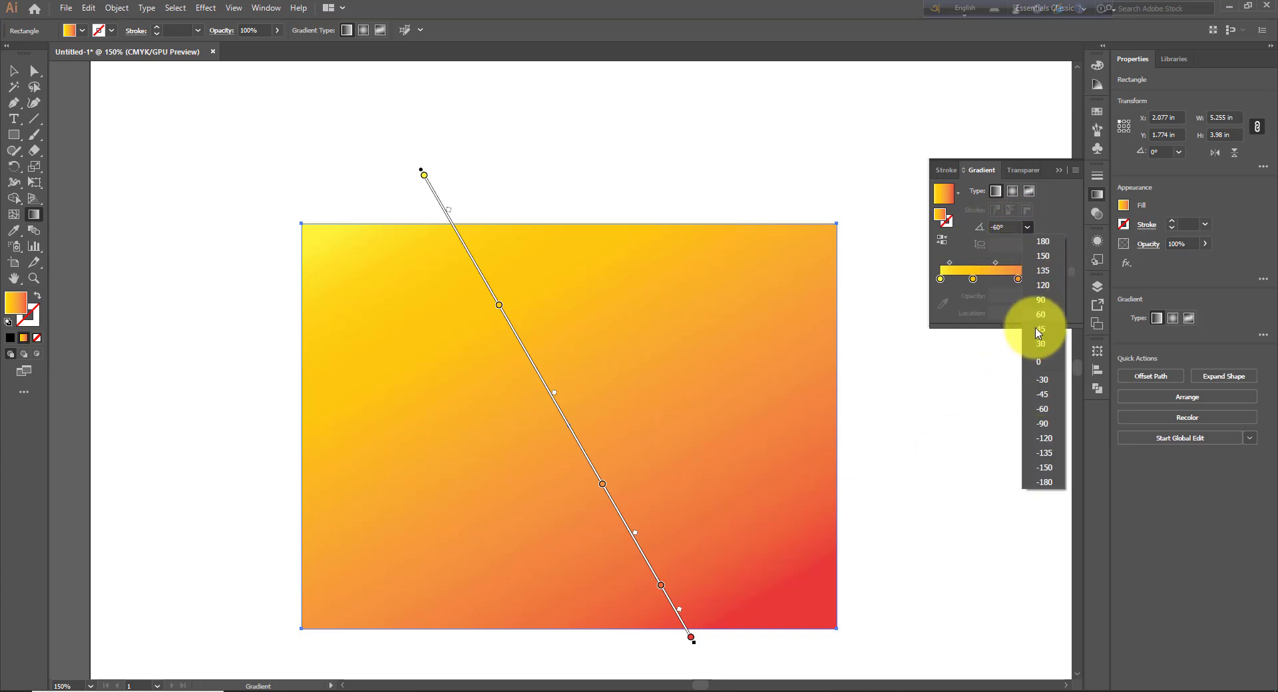
pyautogui.click(1043, 286)
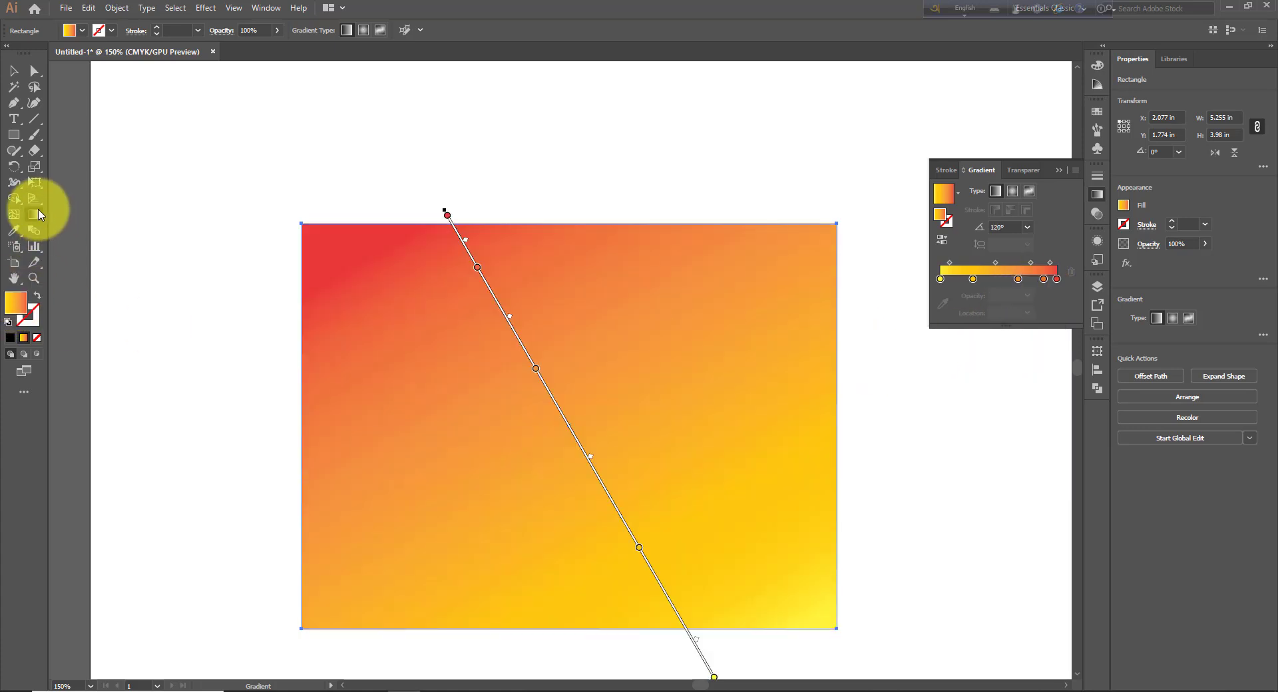
# Step: Redraw the gradient diagonally from the rectangle's upper middle to its lower right, and set its angle to 30°
pyautogui.moveTo(503, 212); pyautogui.dragTo(782, 509)
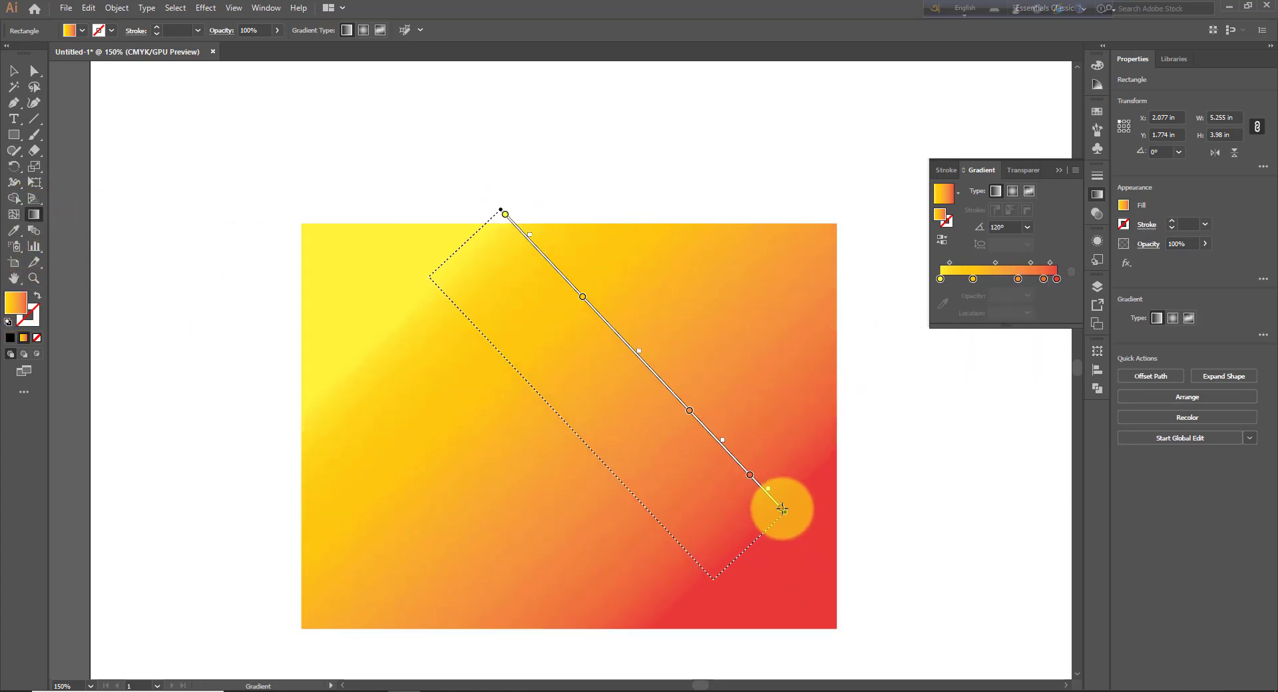
pyautogui.click(1027, 227)
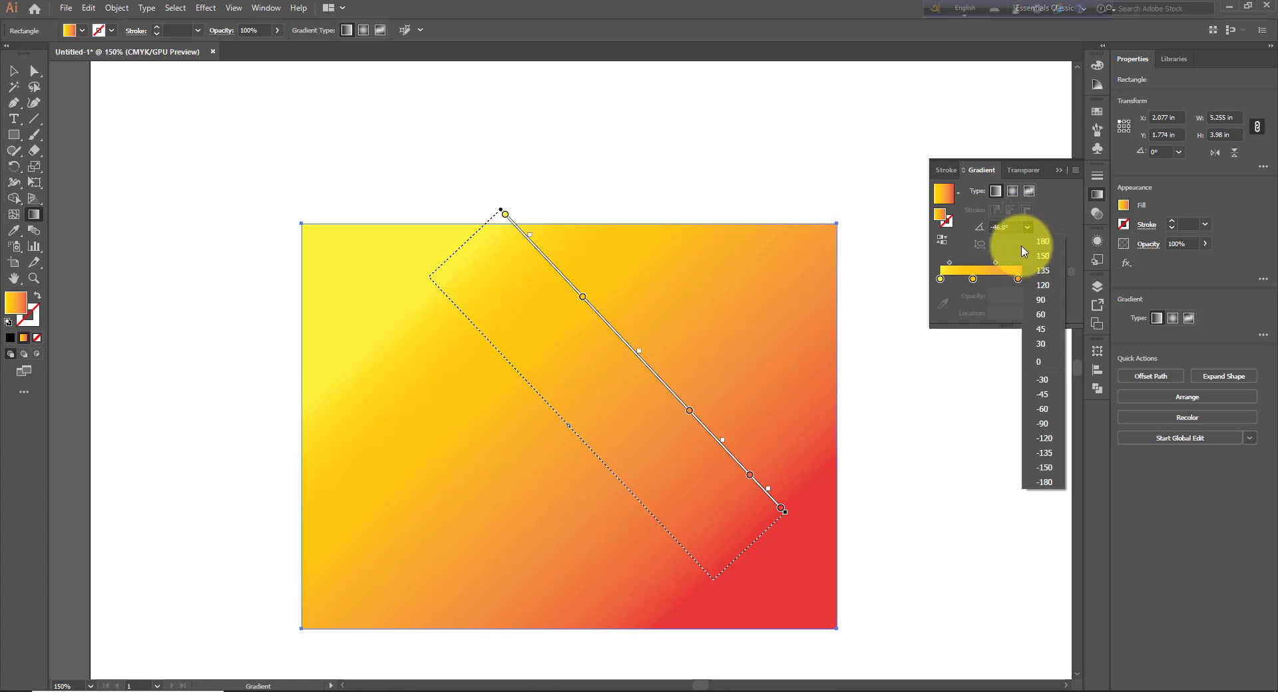
pyautogui.click(1041, 344)
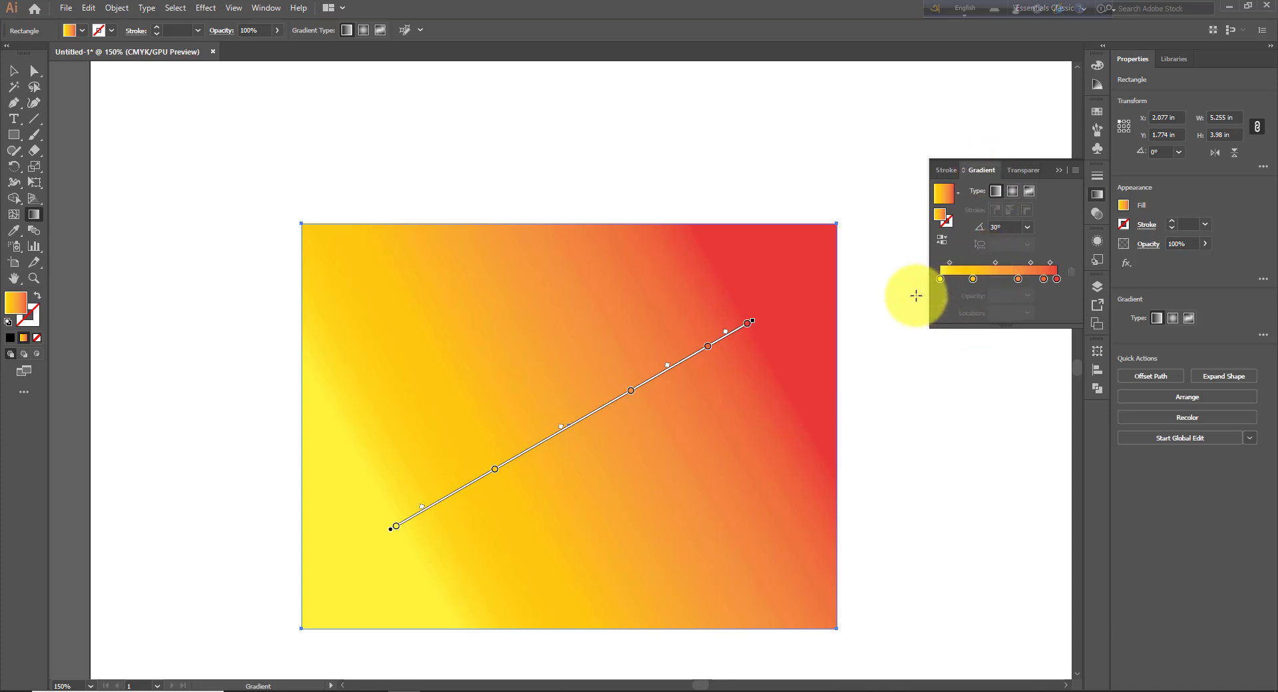
# Step: Apply the Fading Sky preset and stretch the gradient horizontally past both sides of the rectangle at about 0.3°
pyautogui.click(957, 194)
pyautogui.click(877, 263)
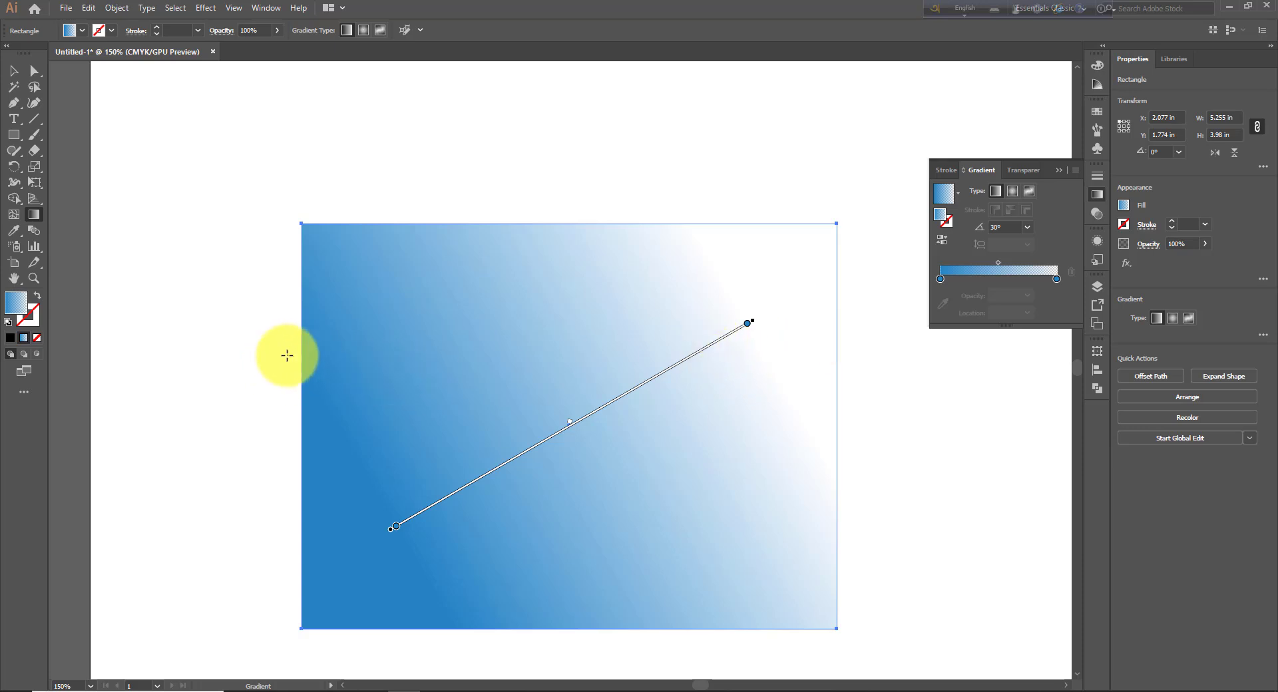
pyautogui.moveTo(287, 355); pyautogui.dragTo(944, 352)
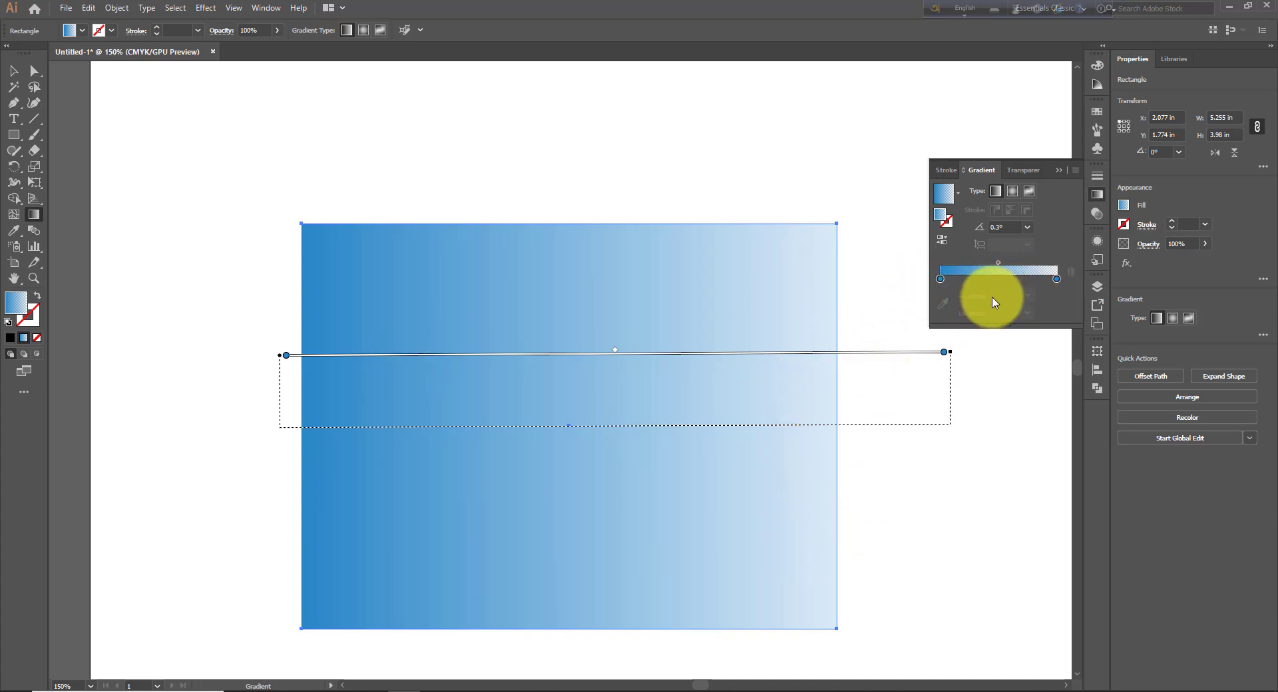
# Step: Shift the gradient midpoint to about 17%, 84%, 19% and 86%, ending moderately past the middle toward the transparent stop
pyautogui.moveTo(998, 266); pyautogui.dragTo(959, 267)
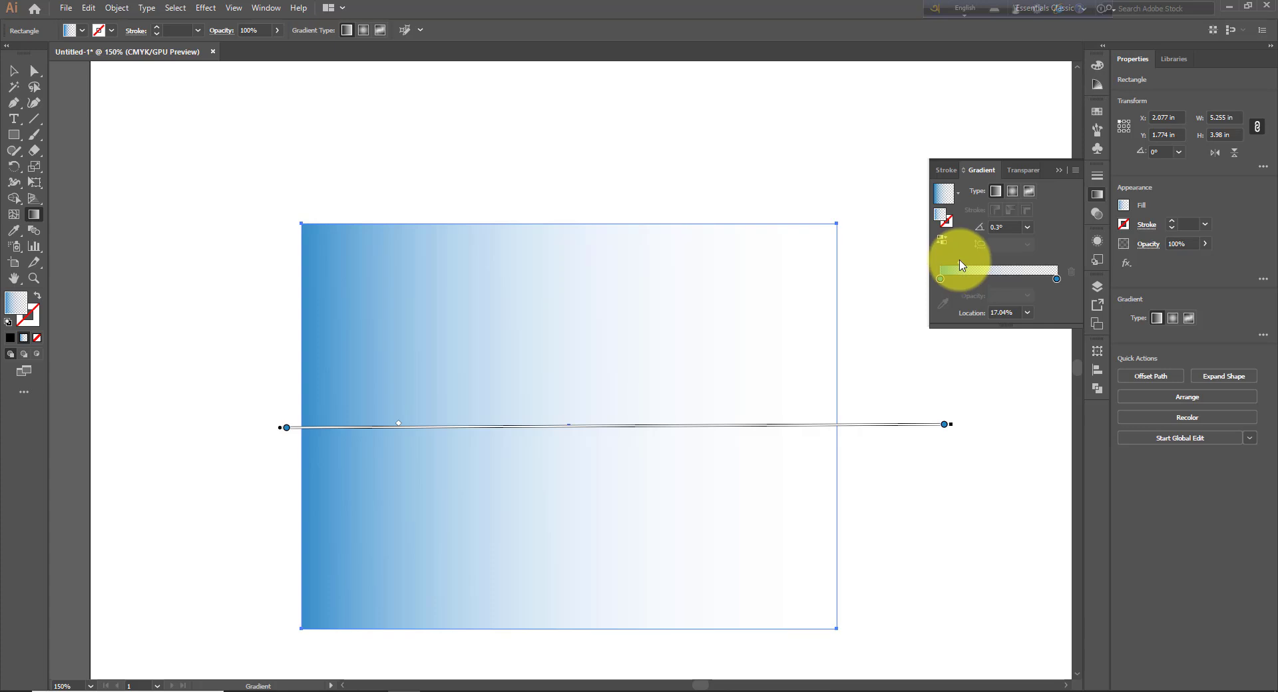
pyautogui.moveTo(959, 266); pyautogui.dragTo(1037, 267)
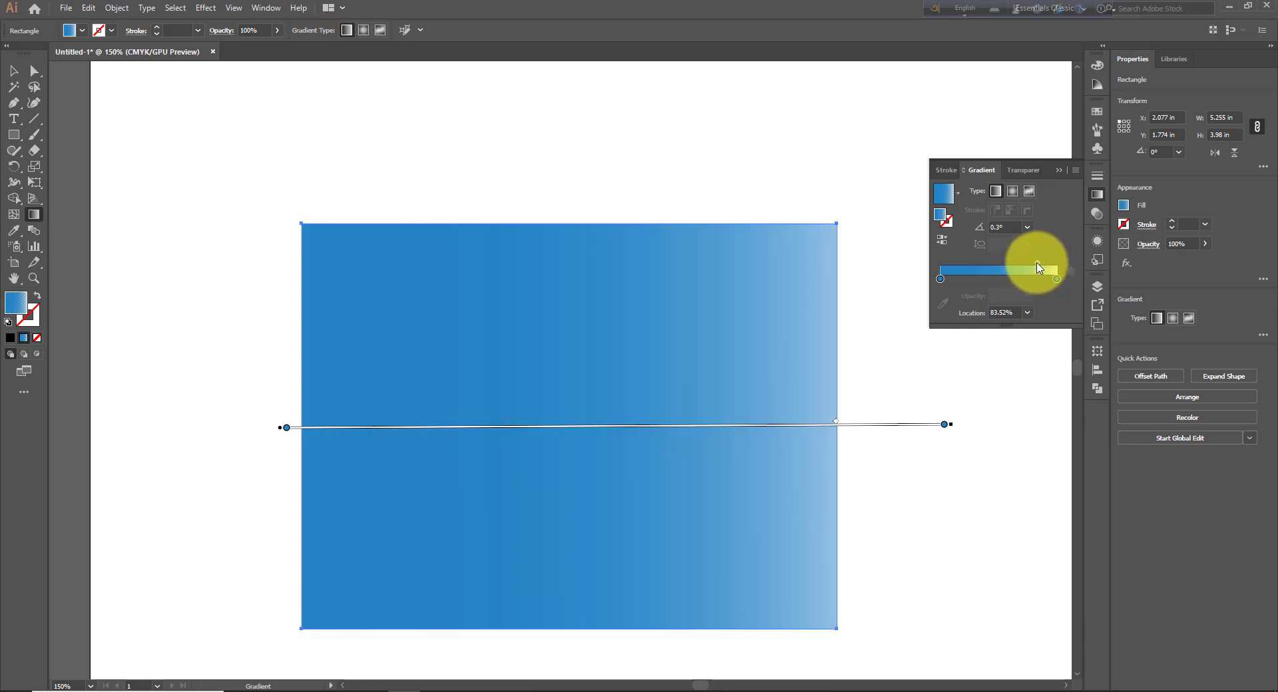
pyautogui.moveTo(990, 269); pyautogui.dragTo(961, 269)
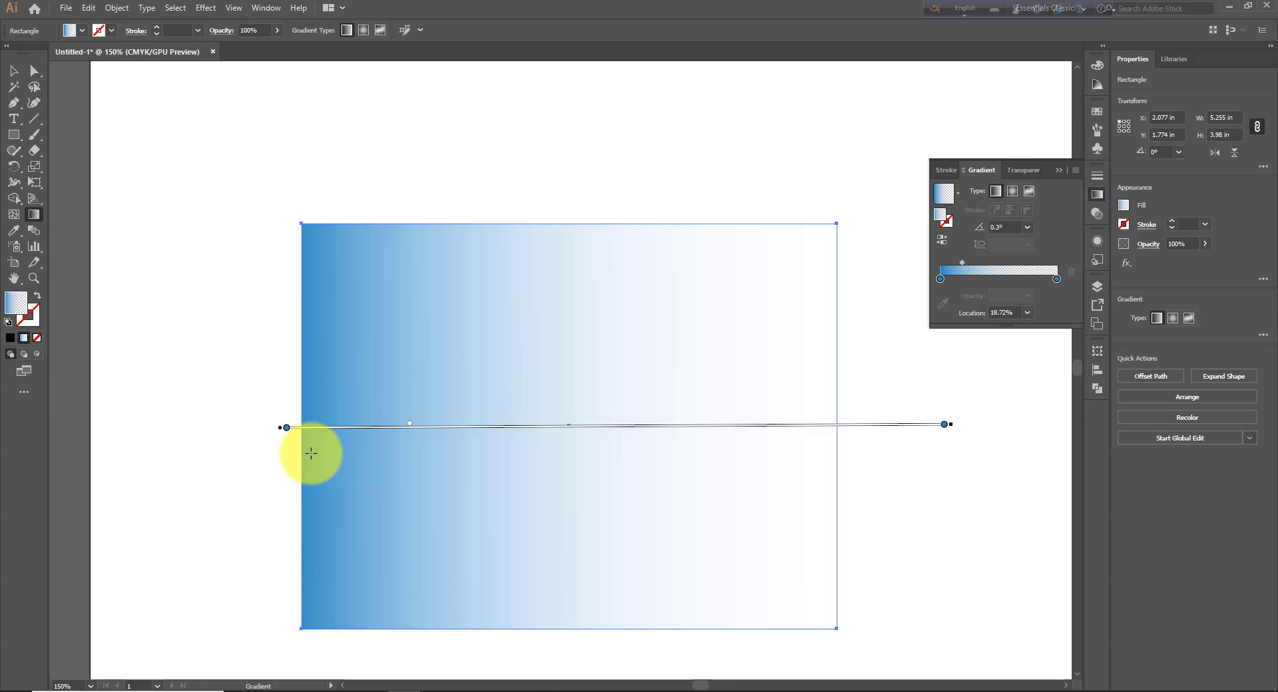
pyautogui.moveTo(963, 267); pyautogui.dragTo(1041, 264)
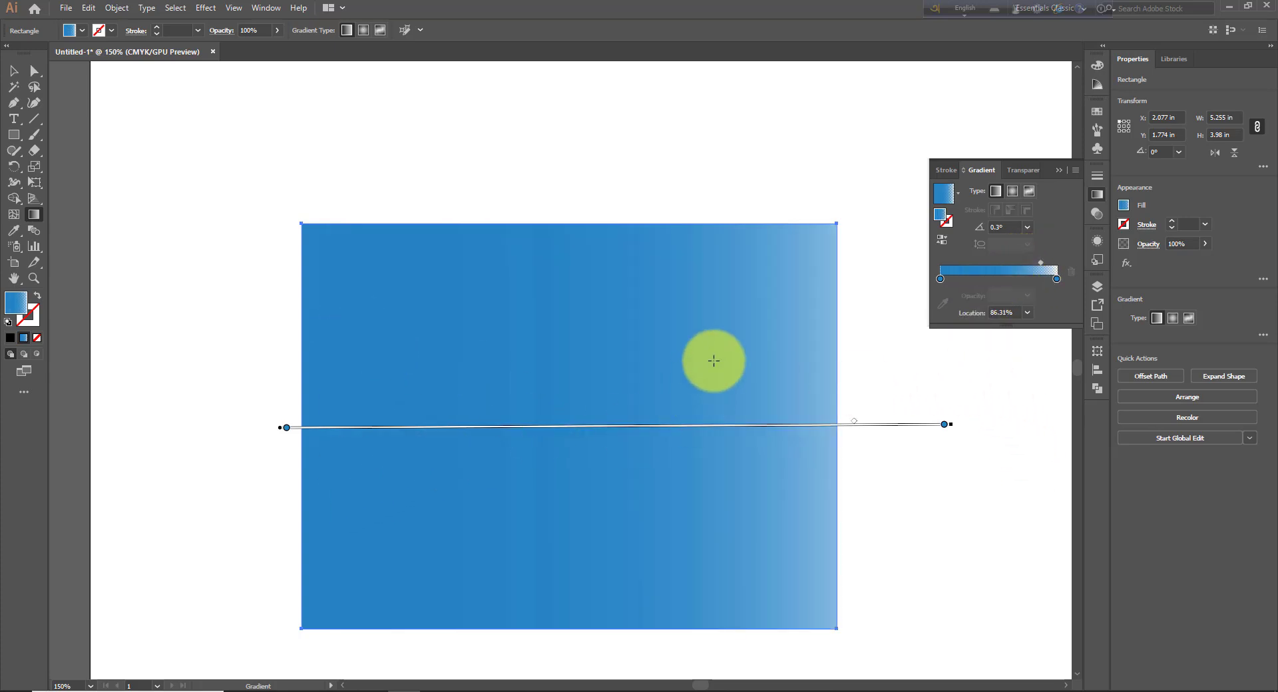
pyautogui.moveTo(1042, 266); pyautogui.dragTo(1018, 268)
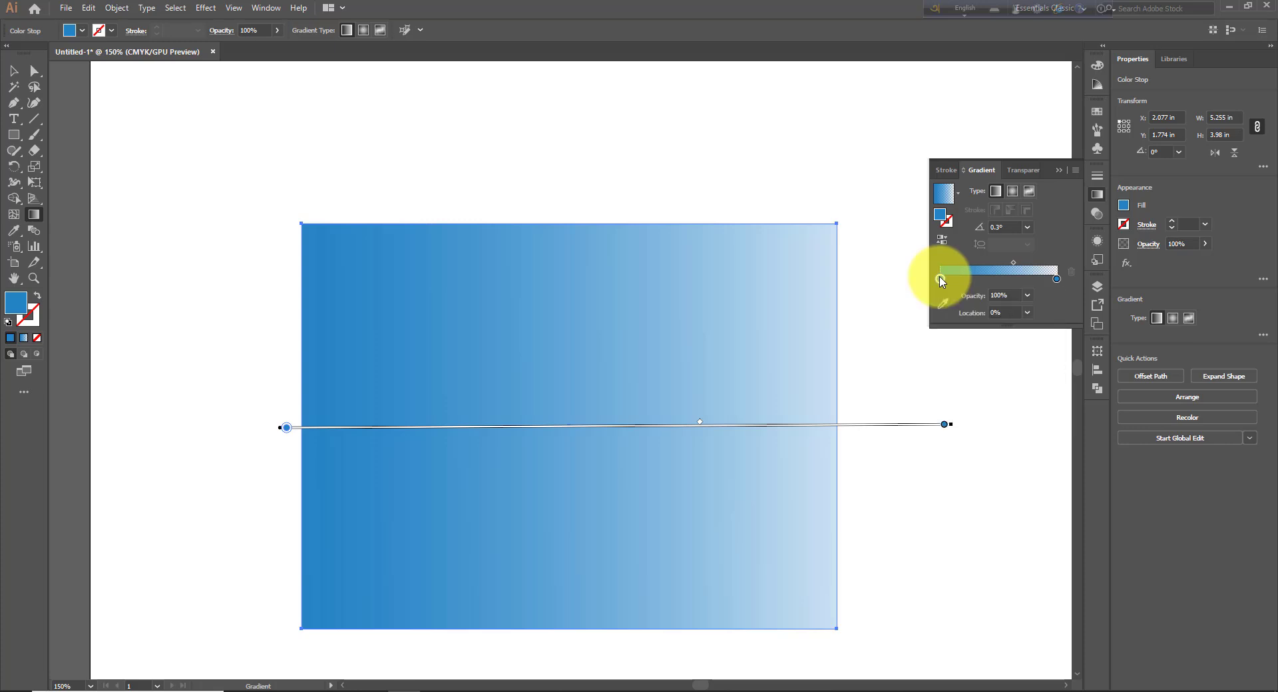
# Step: Recolor the gradient's starting color stop, trying CMYK mixes up to C 3.53, M 74, Y 66, K 36 before choosing the green swatch
pyautogui.doubleClick(940, 279)
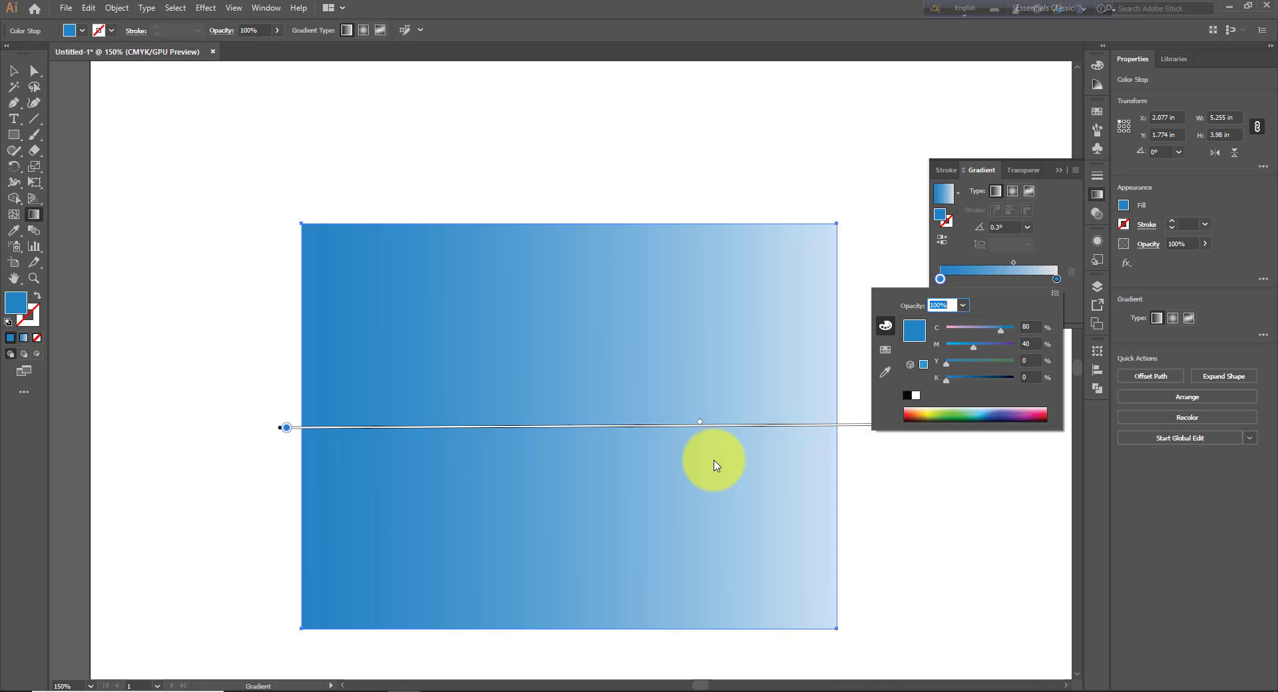
pyautogui.click(912, 413)
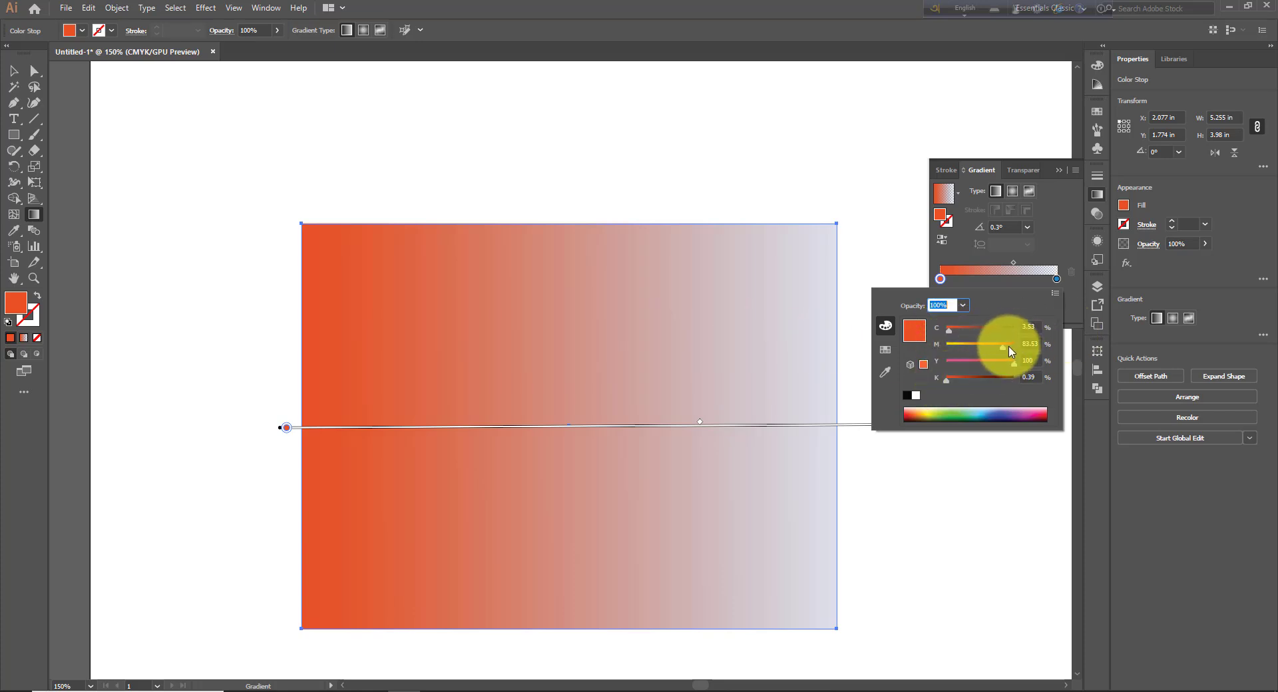
pyautogui.moveTo(1007, 351); pyautogui.dragTo(987, 349)
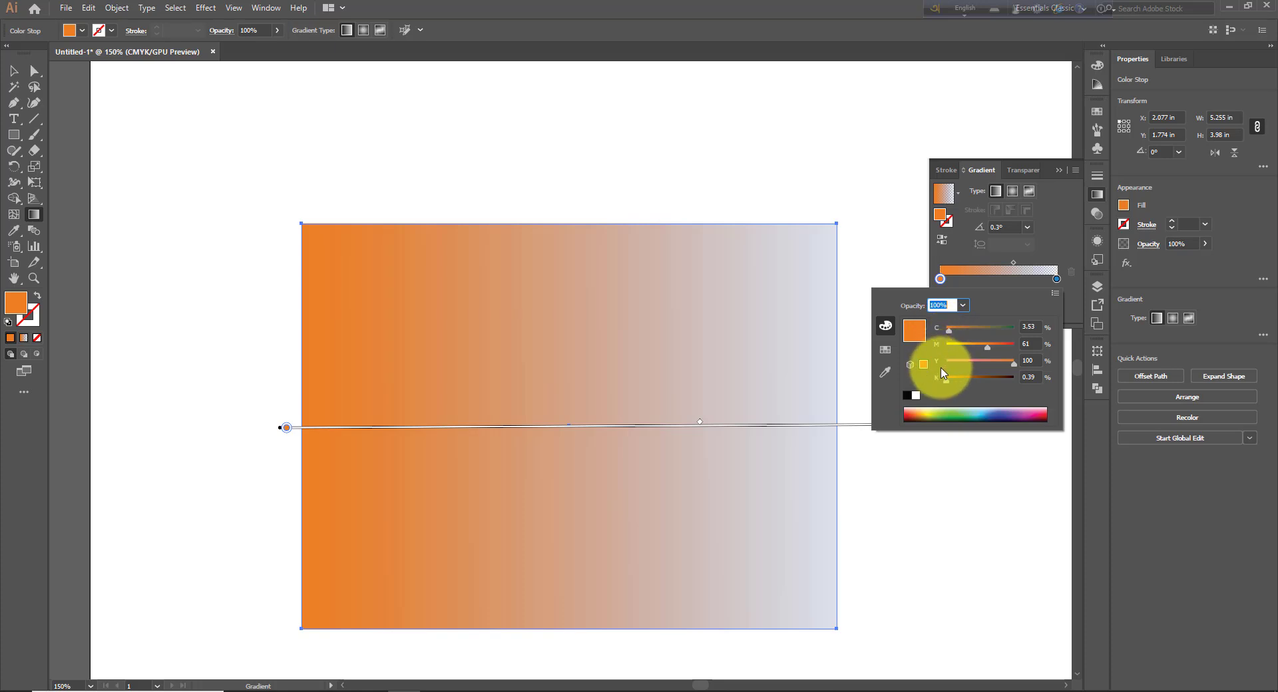
pyautogui.moveTo(1012, 362); pyautogui.dragTo(970, 380)
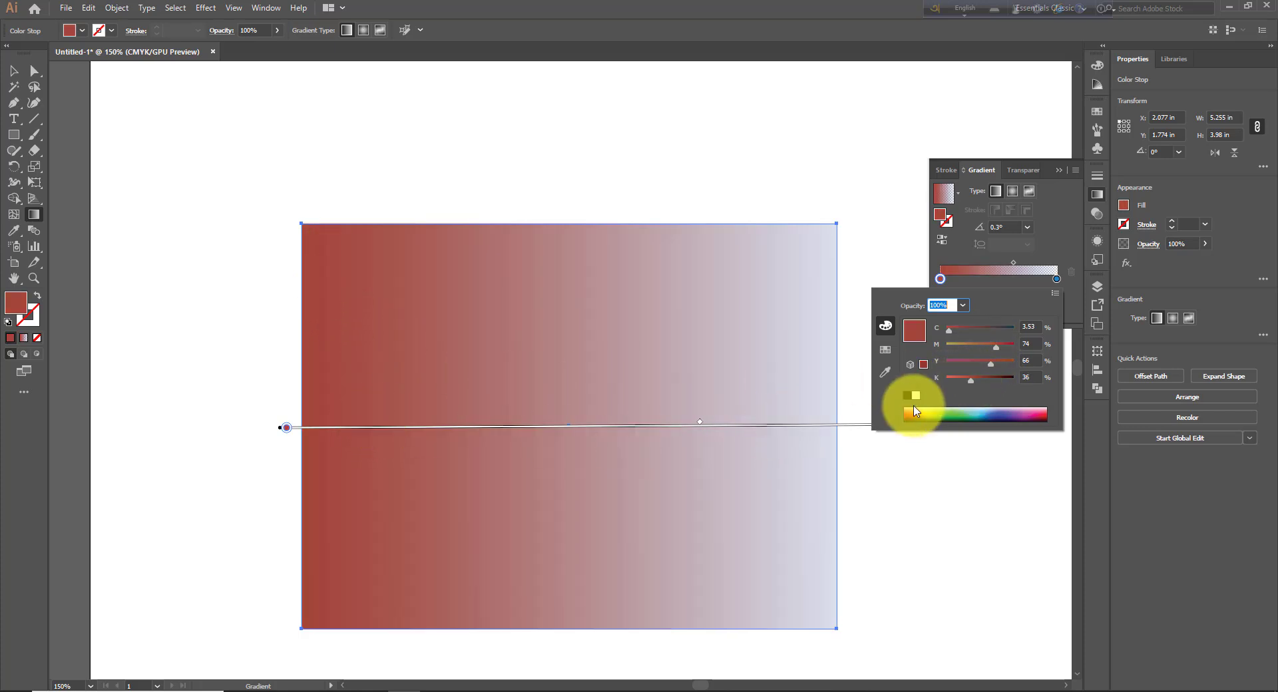
pyautogui.click(885, 351)
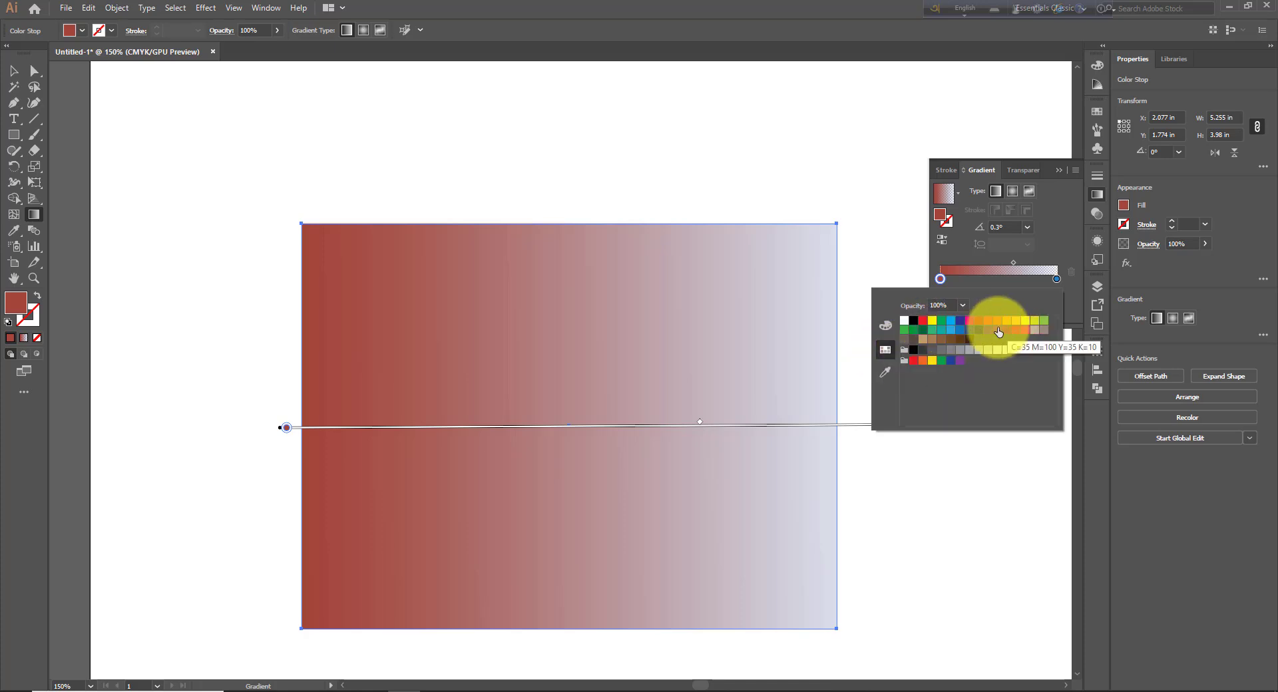
pyautogui.click(941, 325)
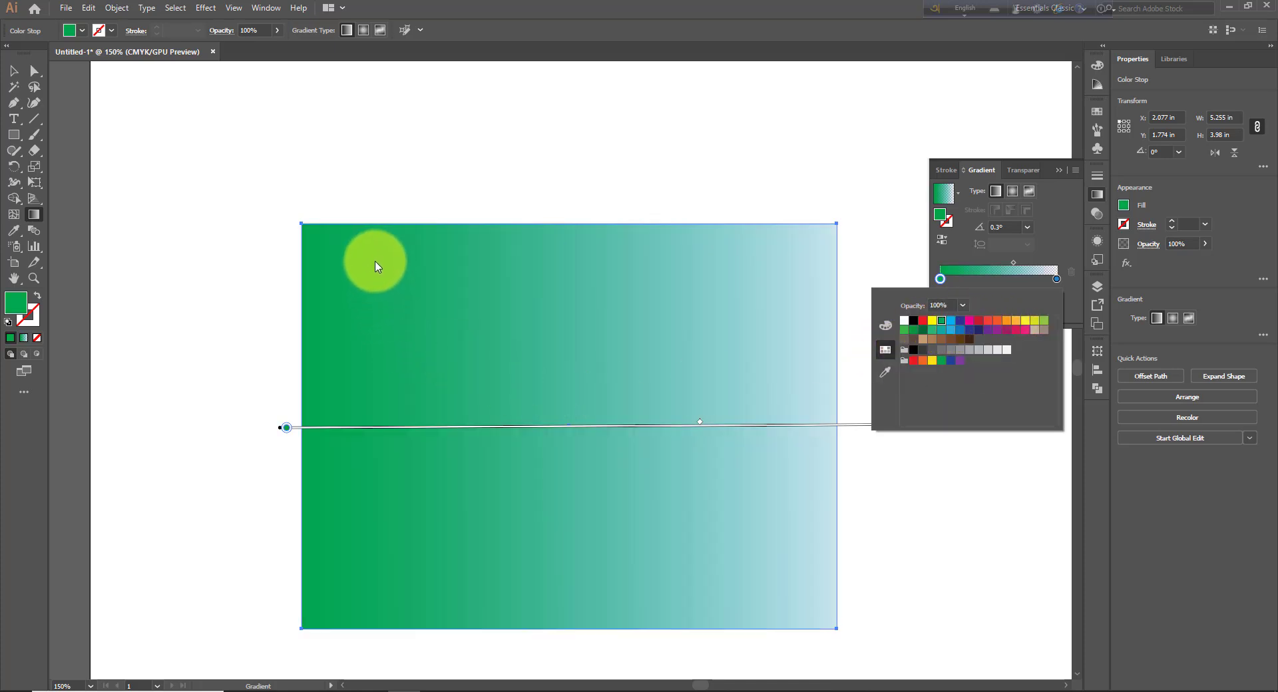
# Step: Recolor the gradient's starting color stop with the orange and yellow swatches, then with white sampled from the empty artboard
pyautogui.click(997, 320)
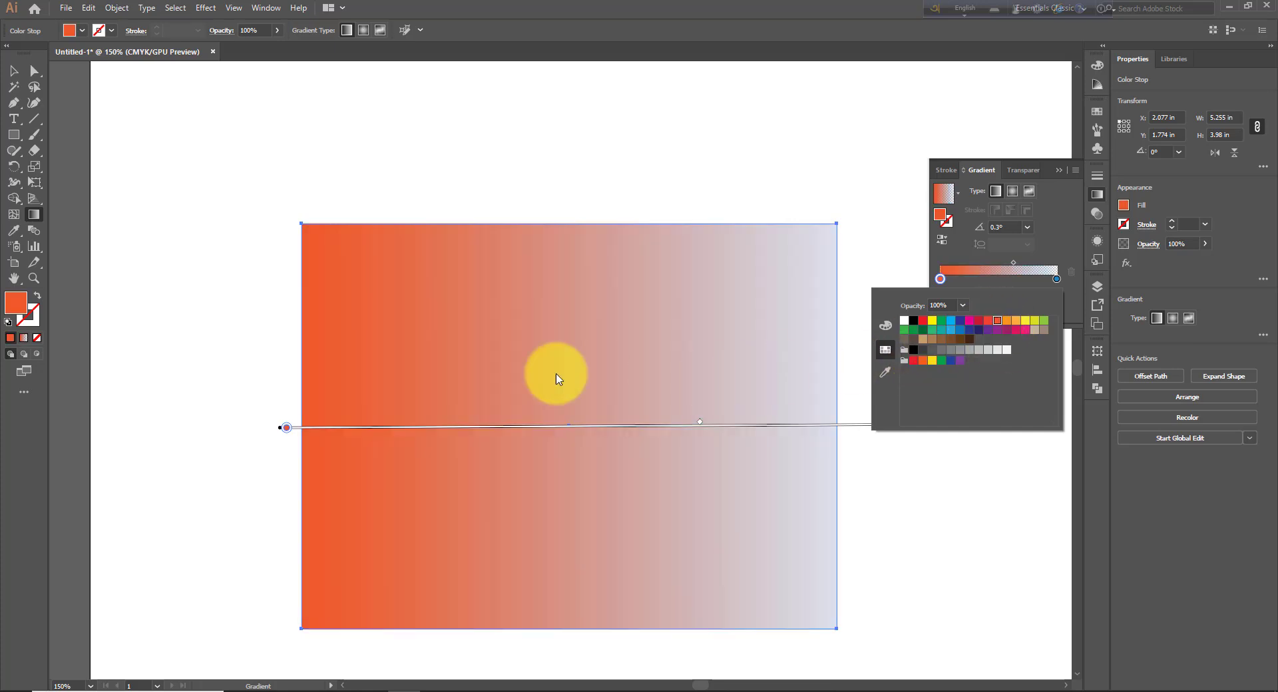
pyautogui.click(1024, 320)
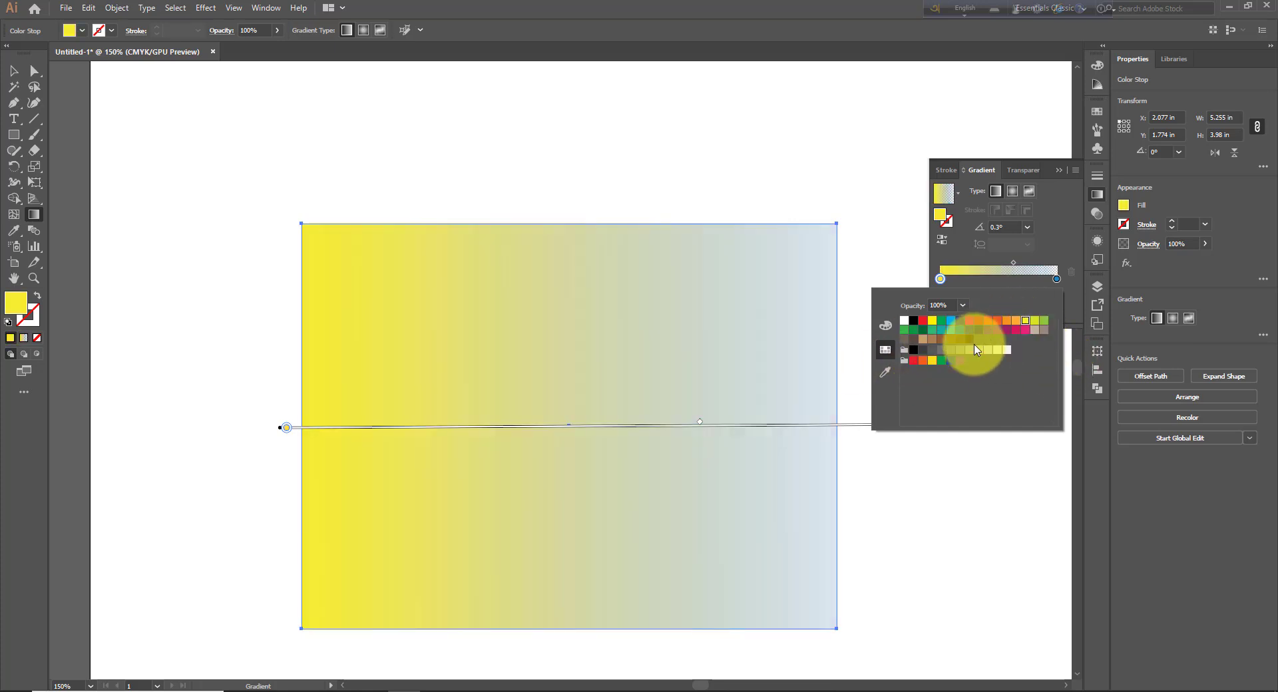
pyautogui.click(886, 373)
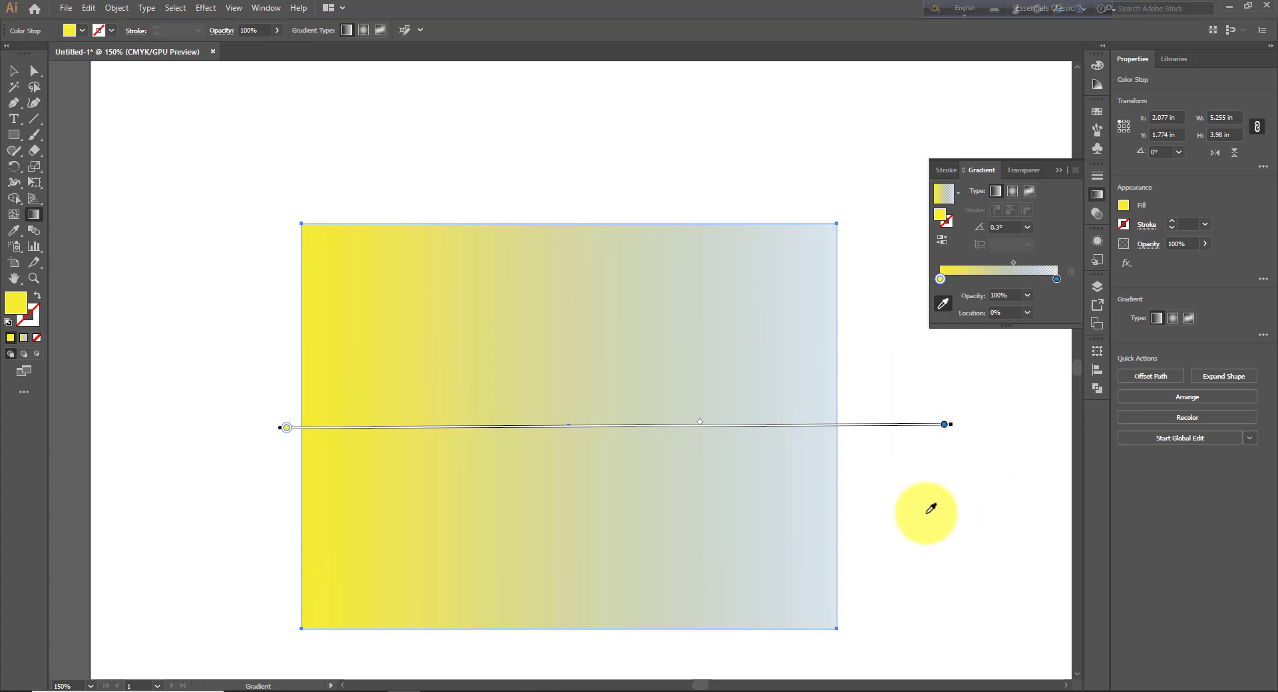
pyautogui.click(375, 106)
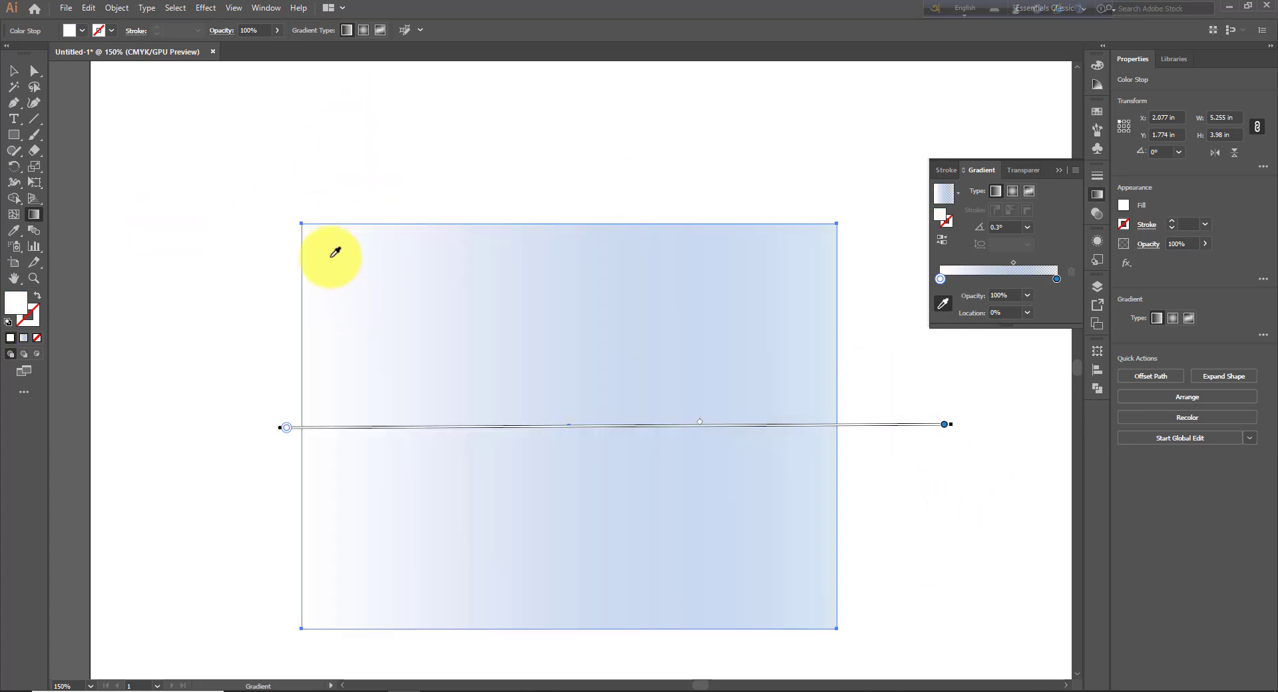
# Step: Draw a rectangle about 1.54 × 1.11 in above the large one and recolor its starting color stop, trying red before choosing the purple swatch
pyautogui.click(18, 136)
pyautogui.moveTo(466, 85); pyautogui.dragTo(622, 197)
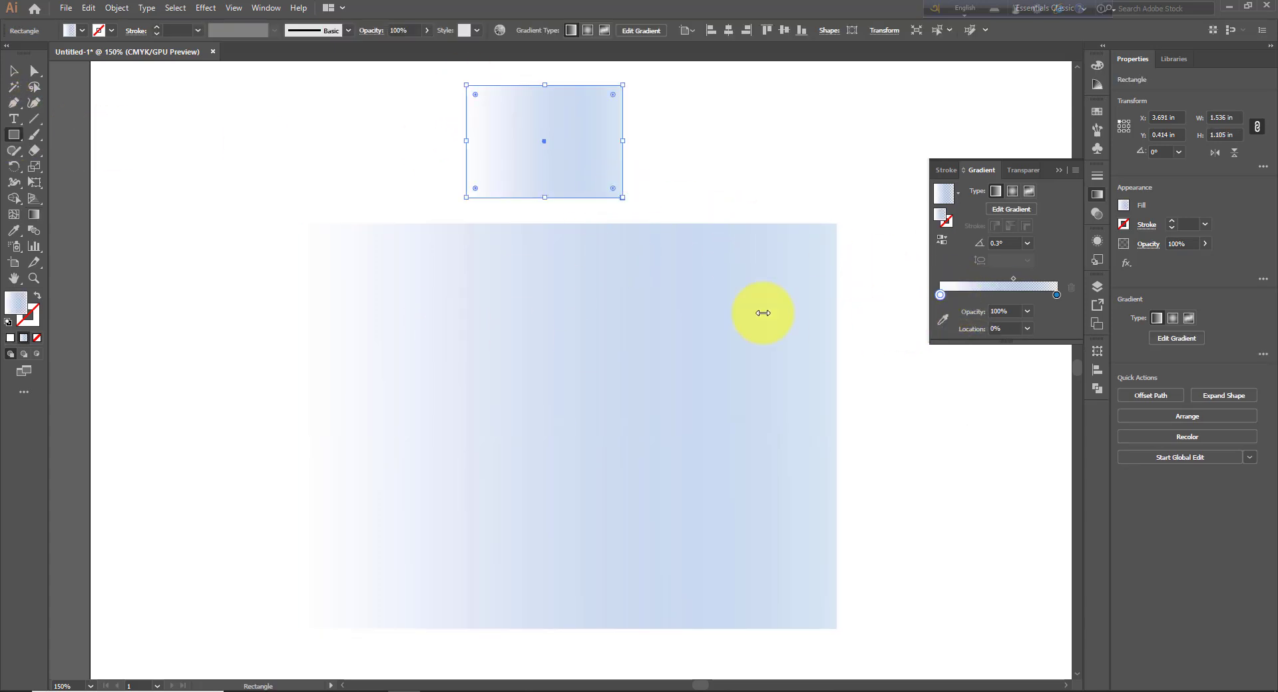
pyautogui.doubleClick(941, 295)
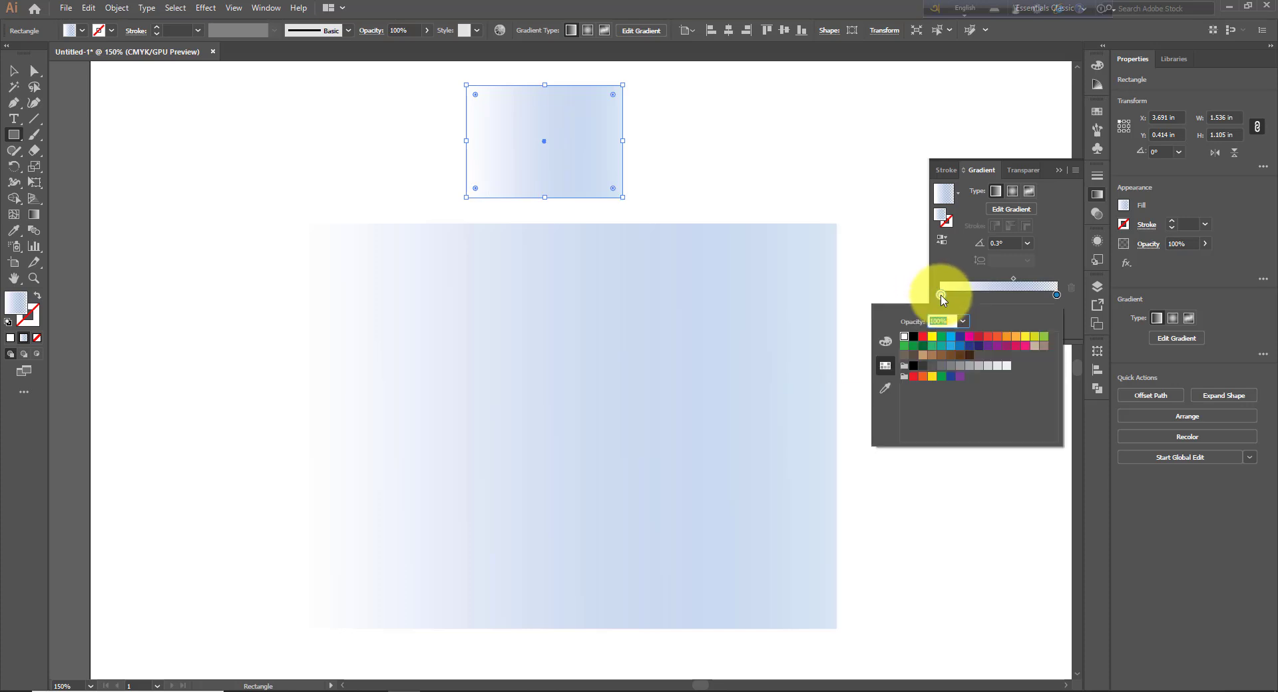
pyautogui.click(922, 336)
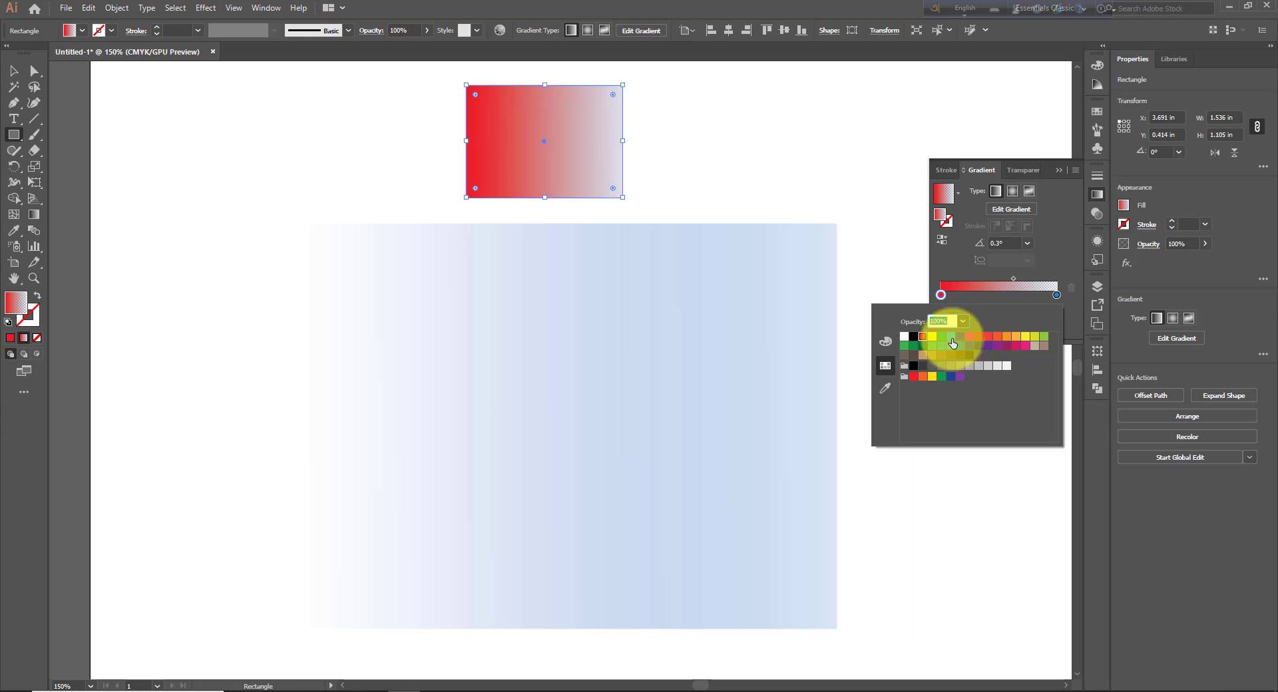
pyautogui.click(951, 342)
pyautogui.click(997, 346)
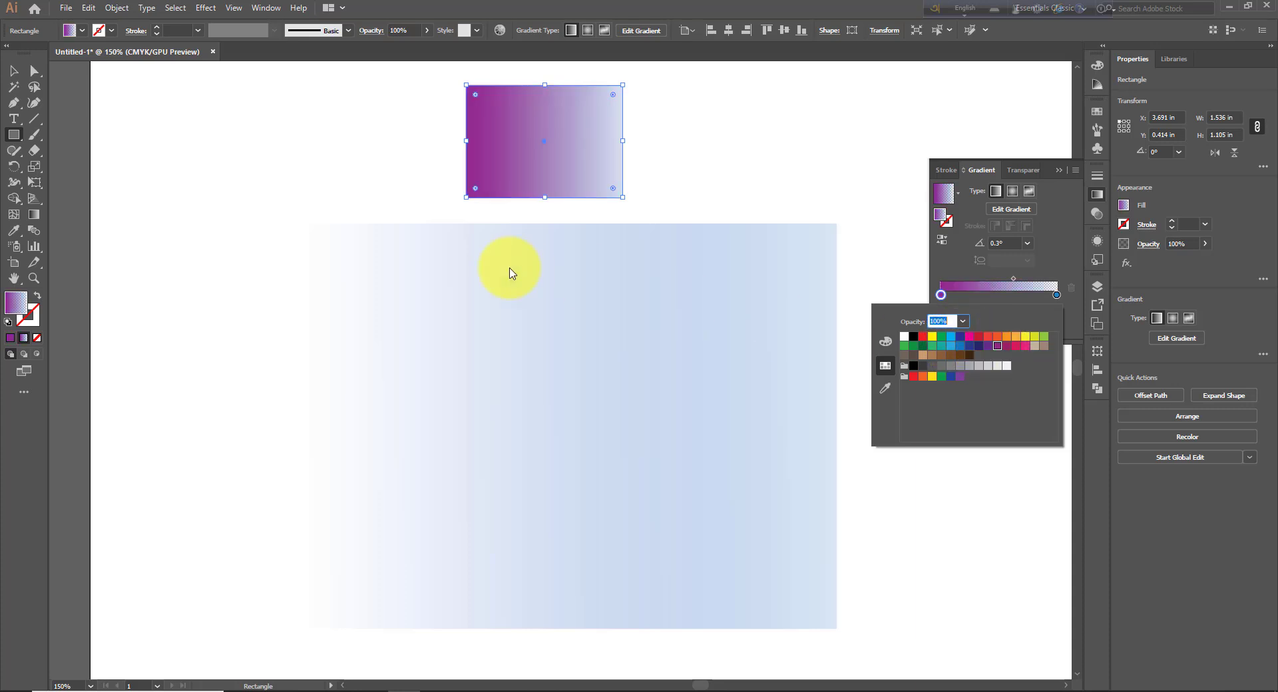
# Step: Recolor the large rectangle's starting color stop with the purple sampled from the small rectangle's darker end
pyautogui.click(17, 73)
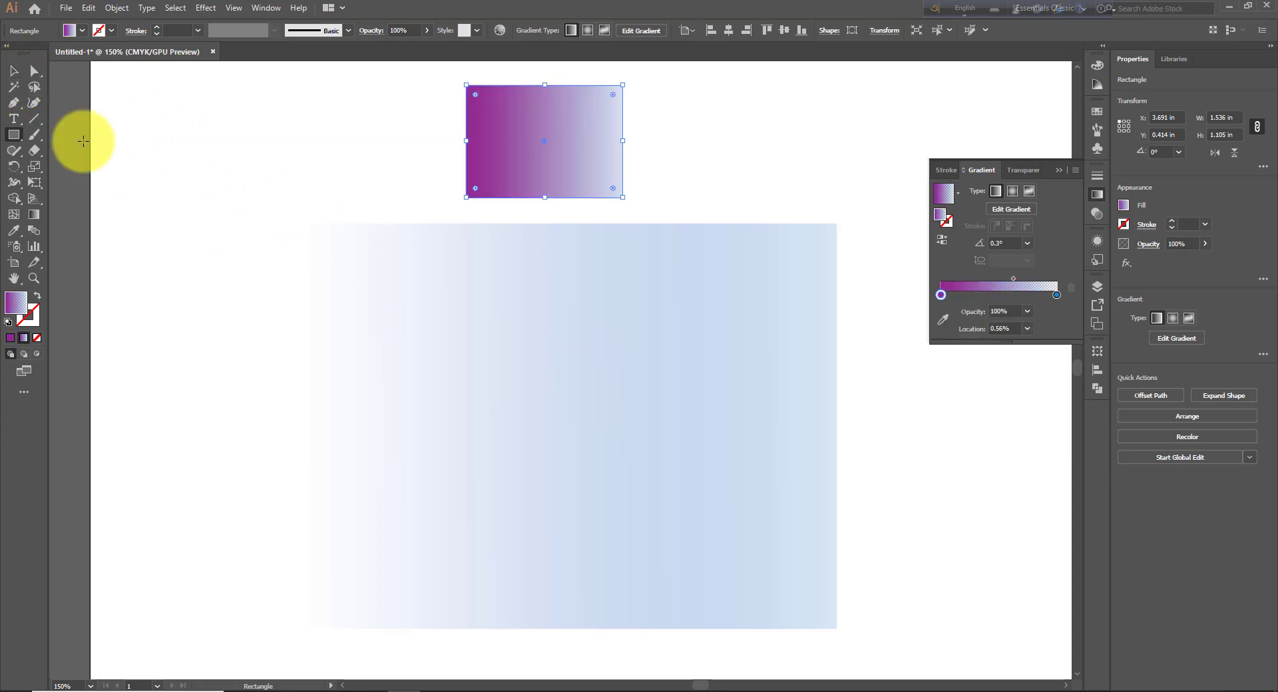
pyautogui.click(14, 71)
pyautogui.click(353, 348)
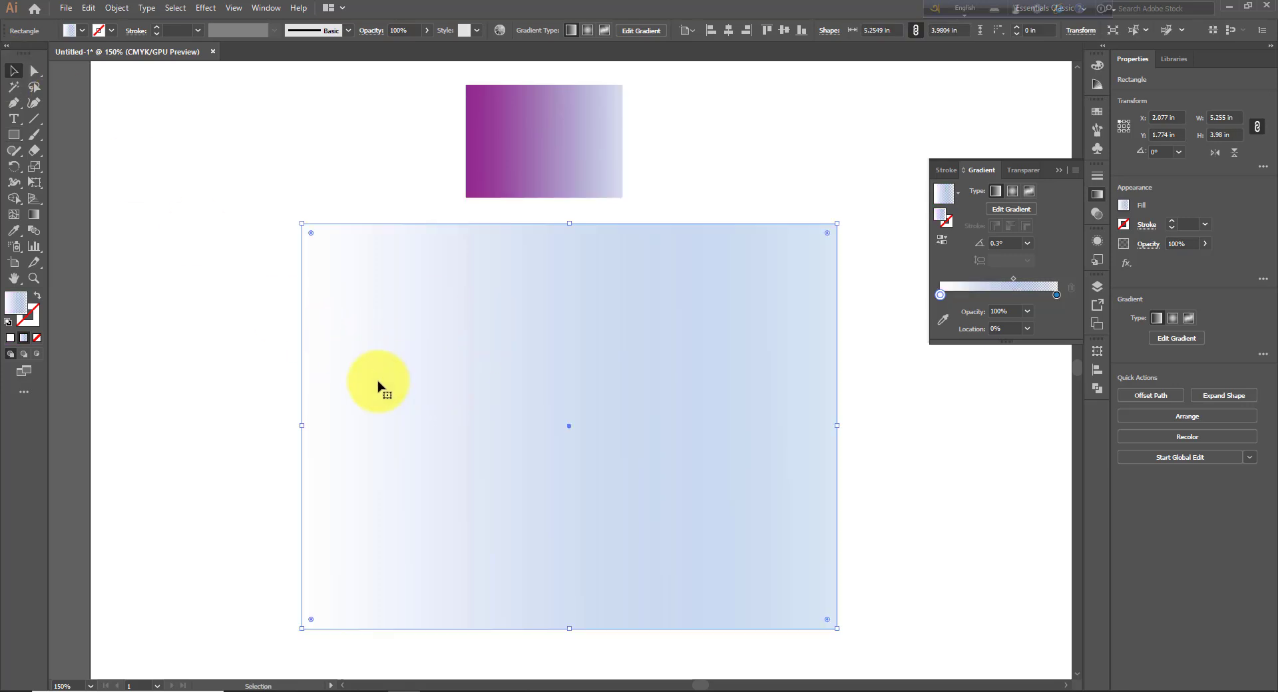
pyautogui.doubleClick(941, 297)
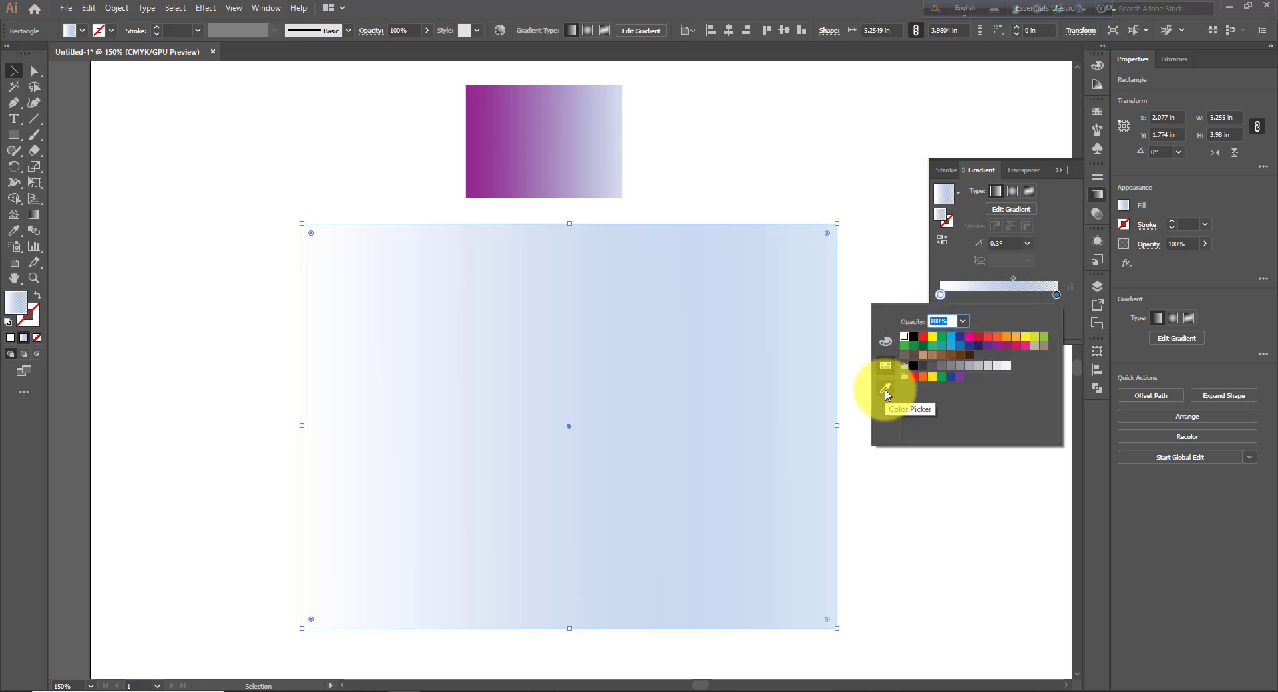
pyautogui.click(885, 390)
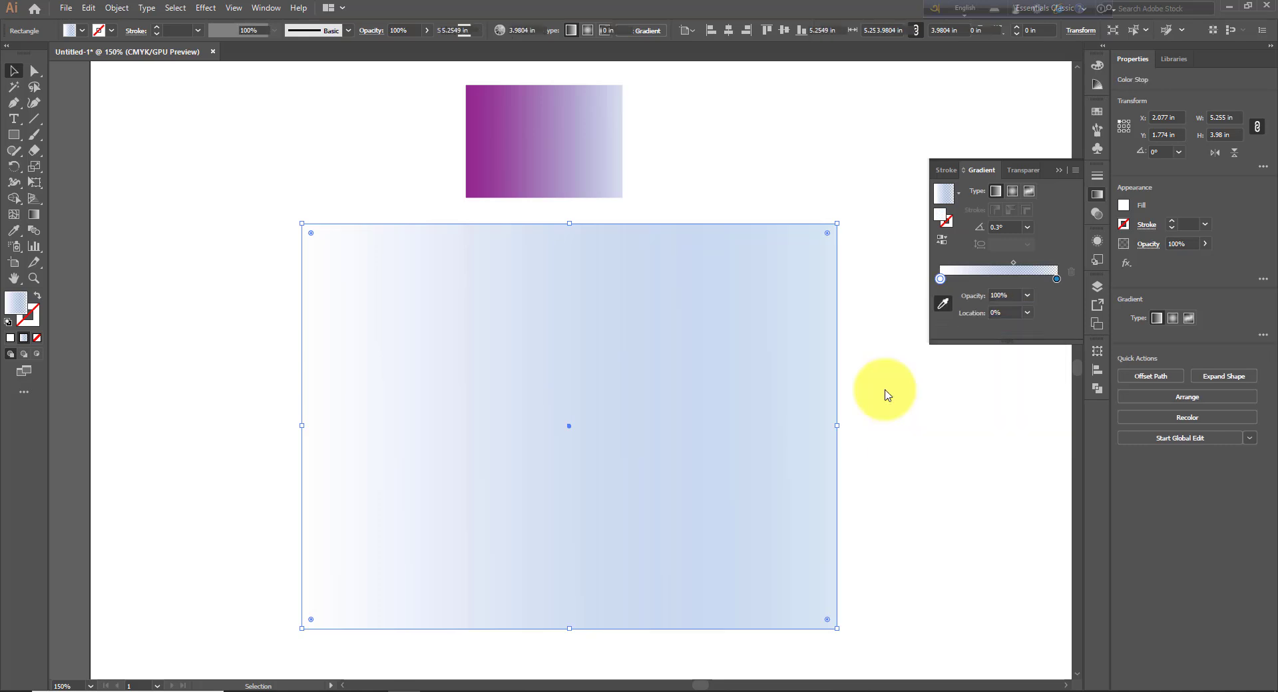
pyautogui.click(487, 128)
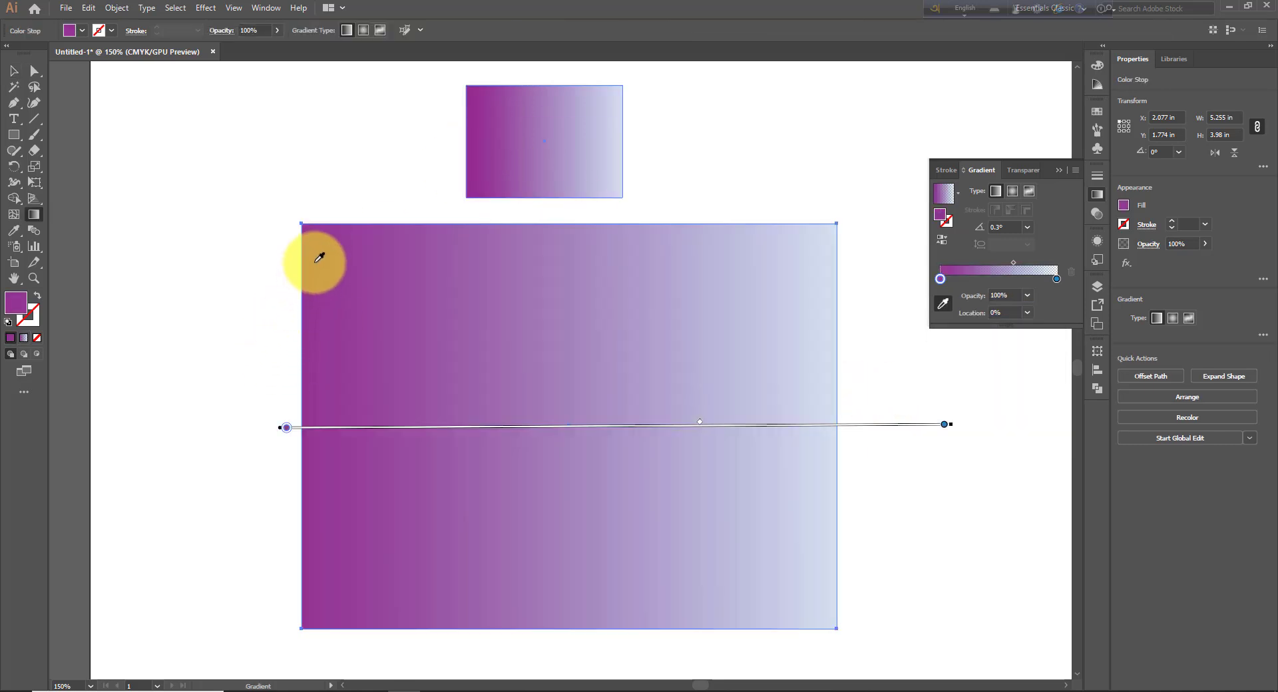
# Step: Examine the swatches and CMYK sliders available for the large rectangle's starting color stop
pyautogui.doubleClick(939, 279)
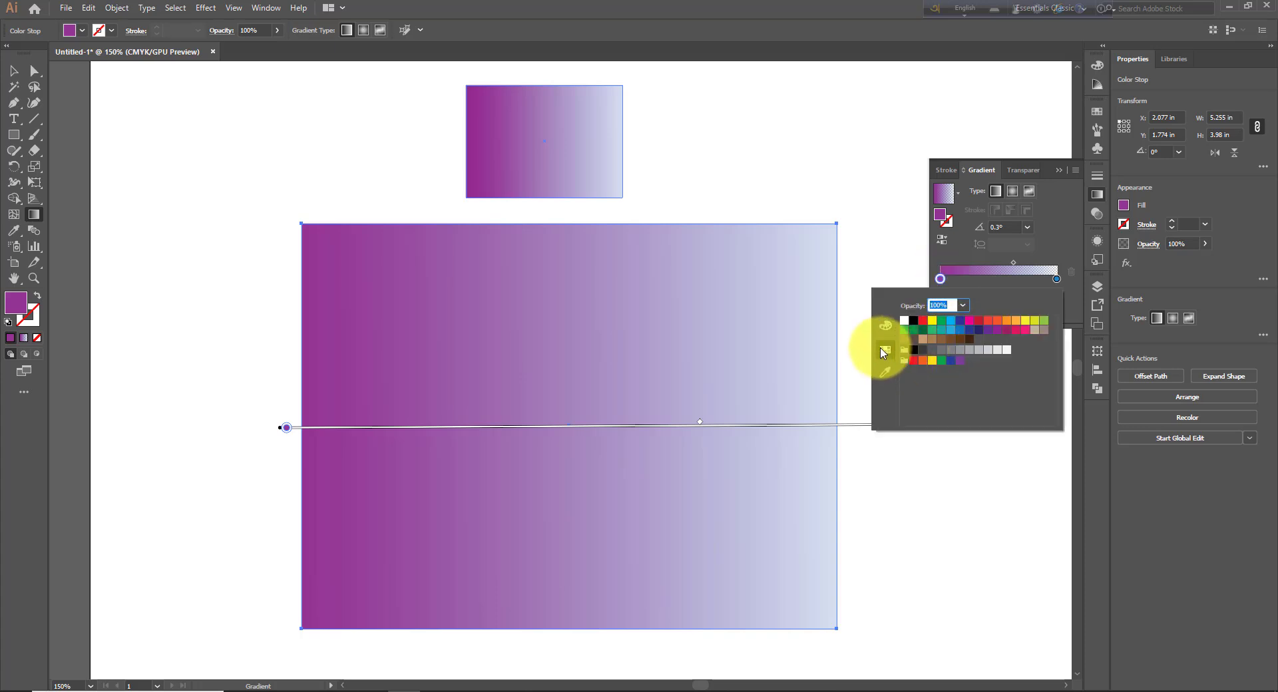
pyautogui.click(885, 325)
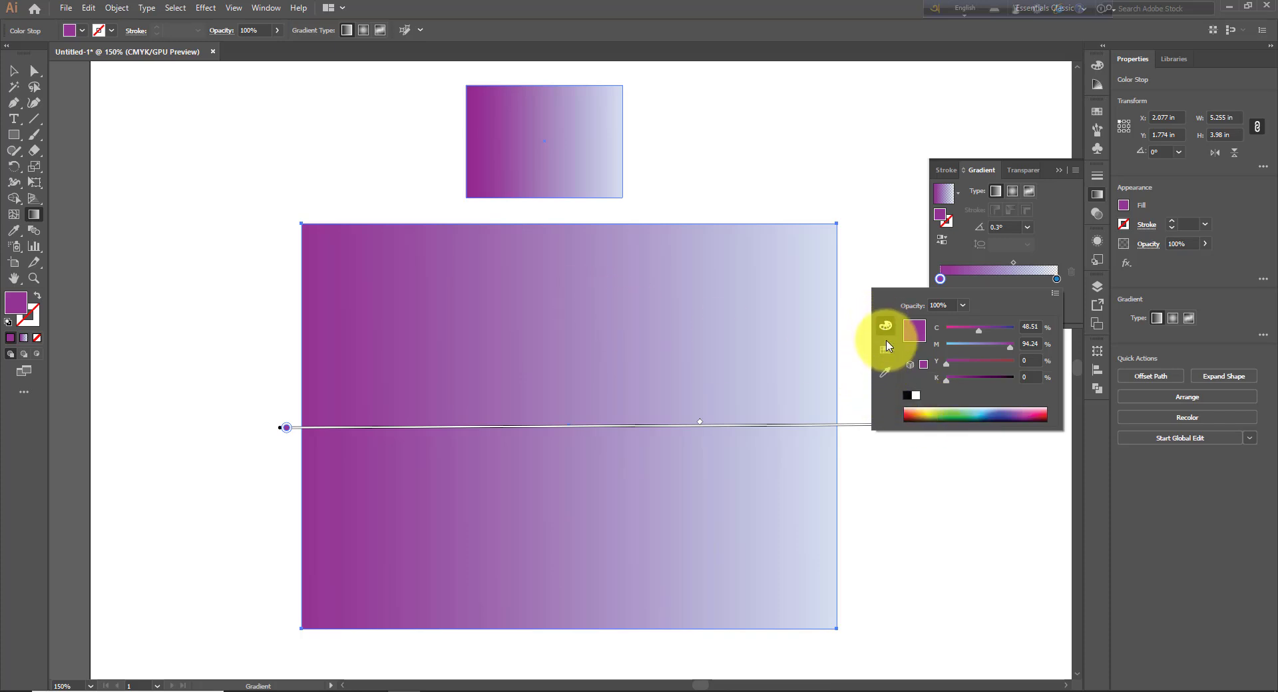
pyautogui.click(940, 279)
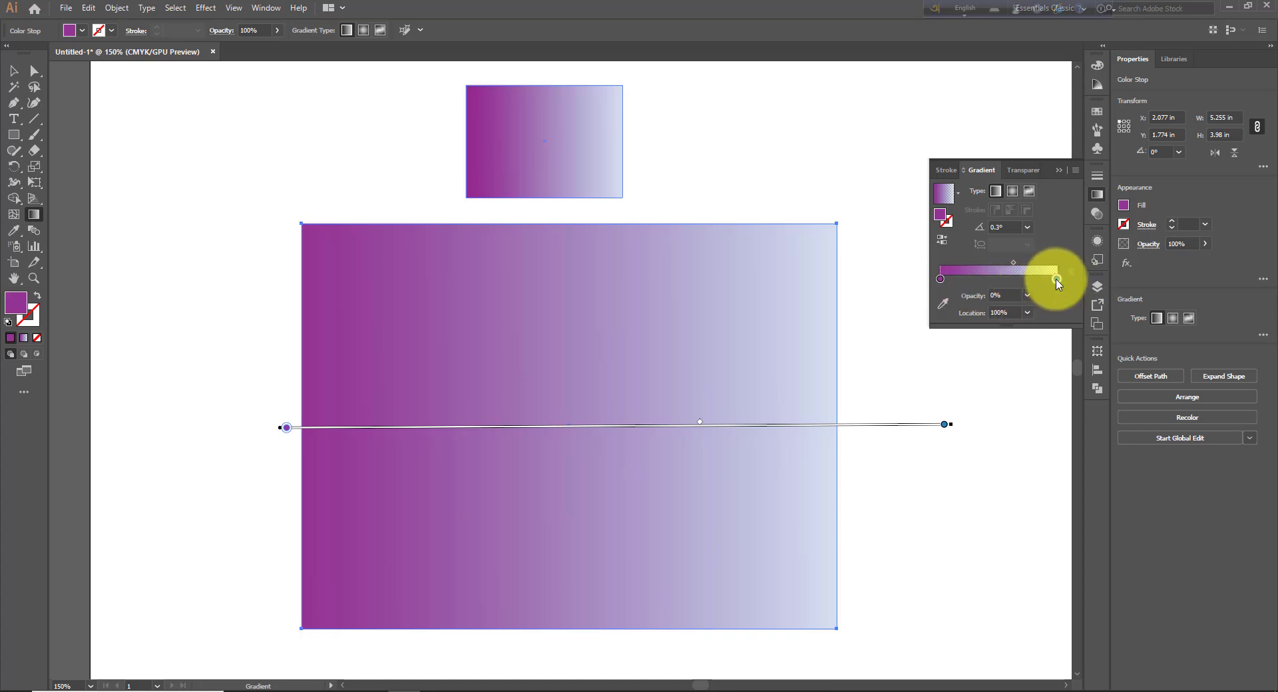
# Step: Recolor the ending color stop with a green mix of C 74, M 0, Y 79, K 0, then with the magenta and teal swatches
pyautogui.doubleClick(1057, 279)
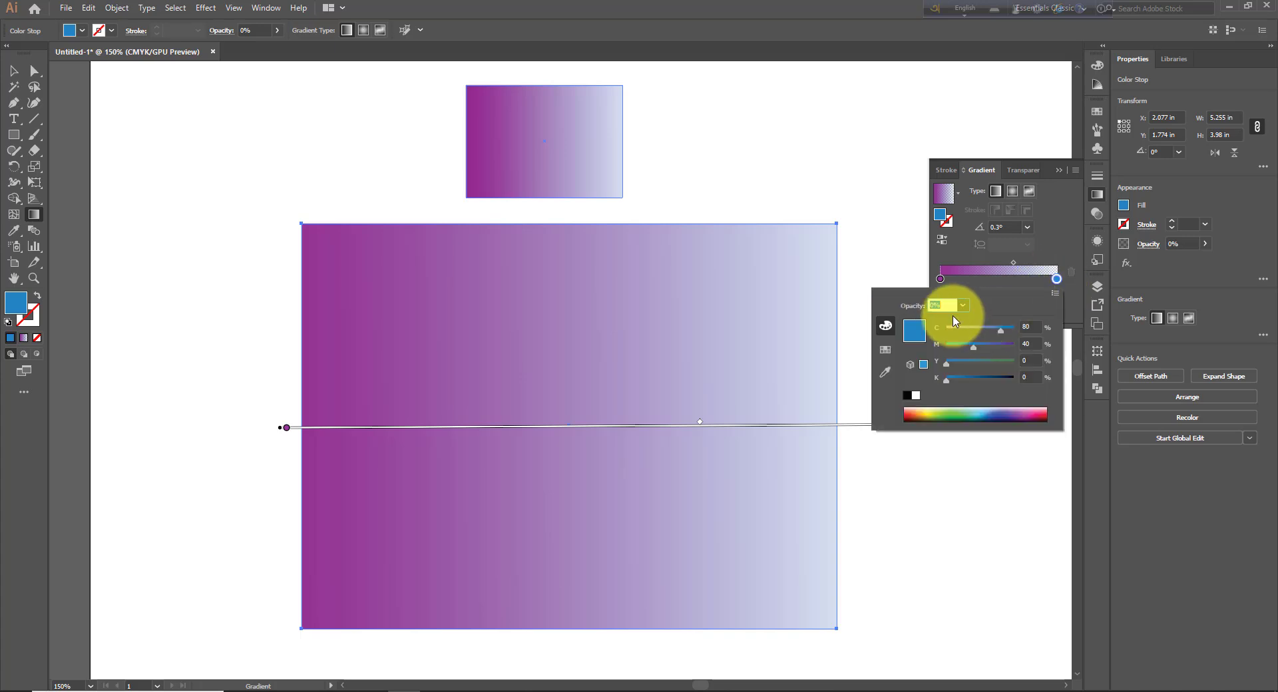
pyautogui.click(909, 365)
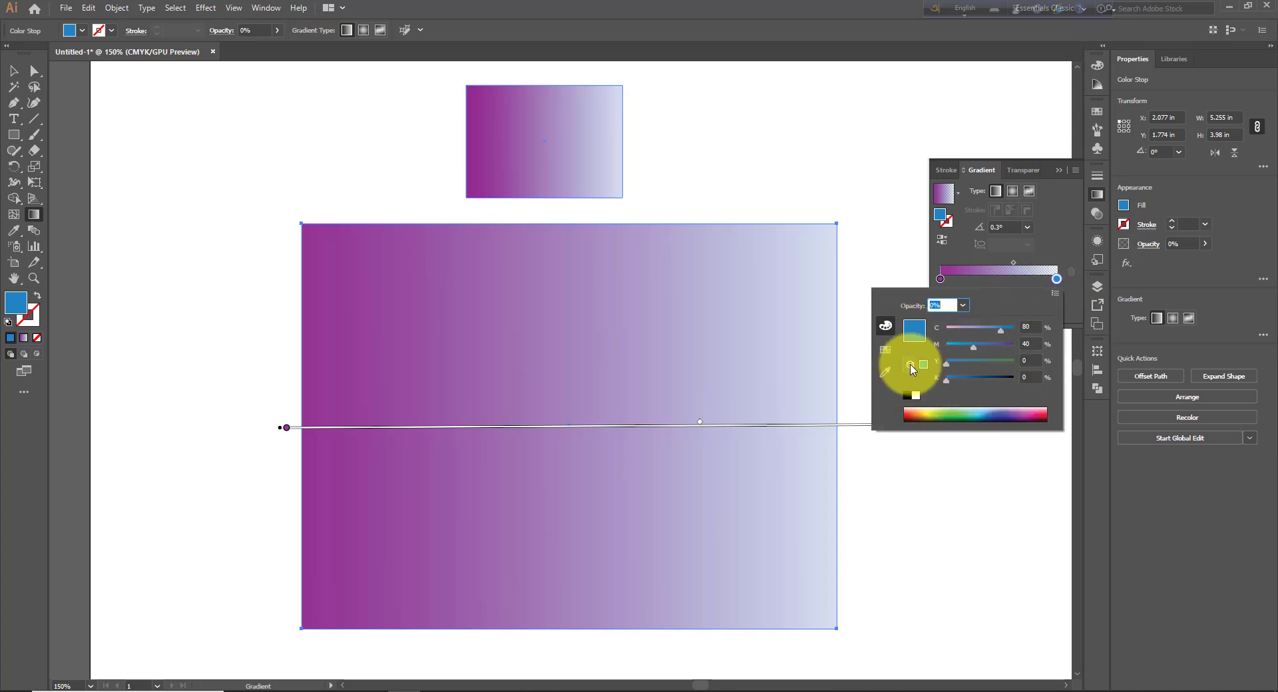
pyautogui.click(887, 327)
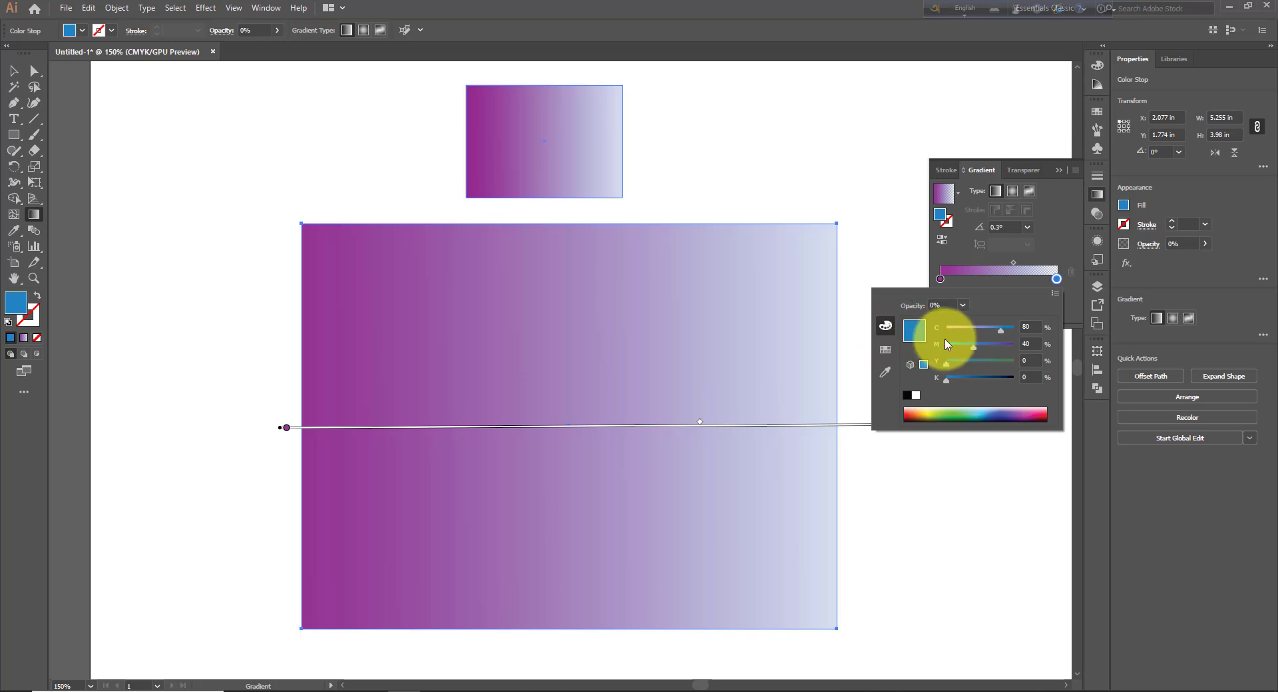
pyautogui.click(967, 412)
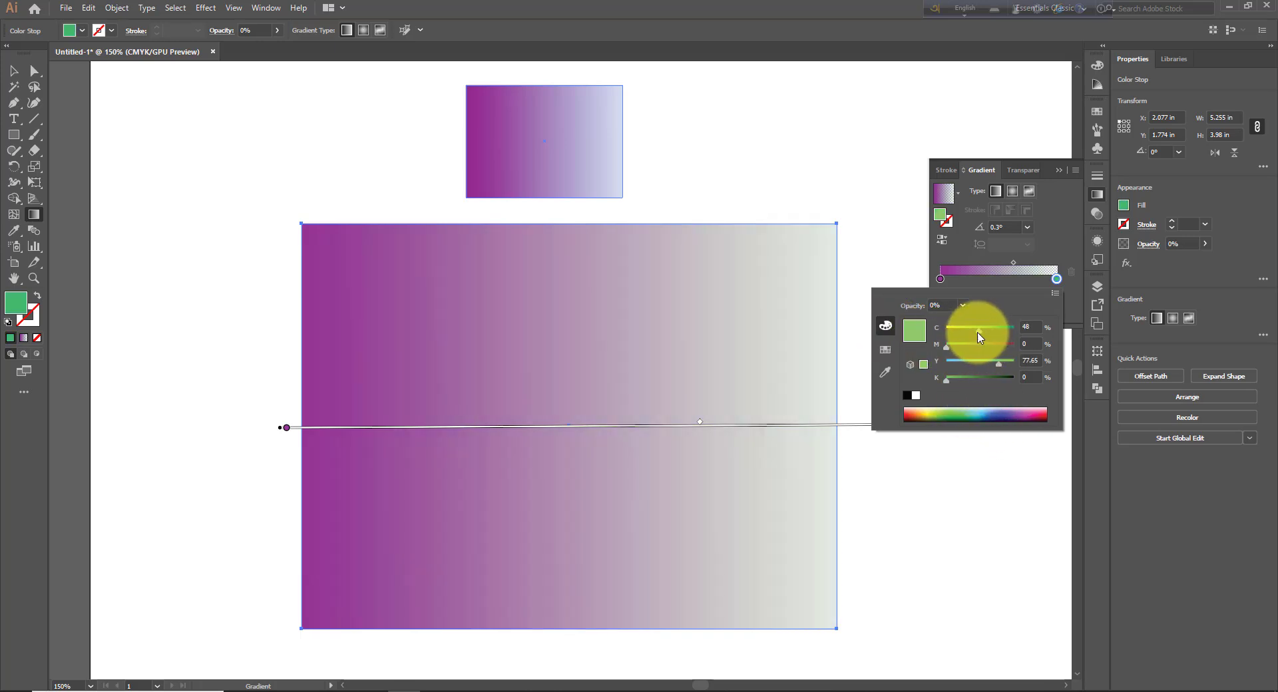
pyautogui.moveTo(981, 334); pyautogui.dragTo(945, 379)
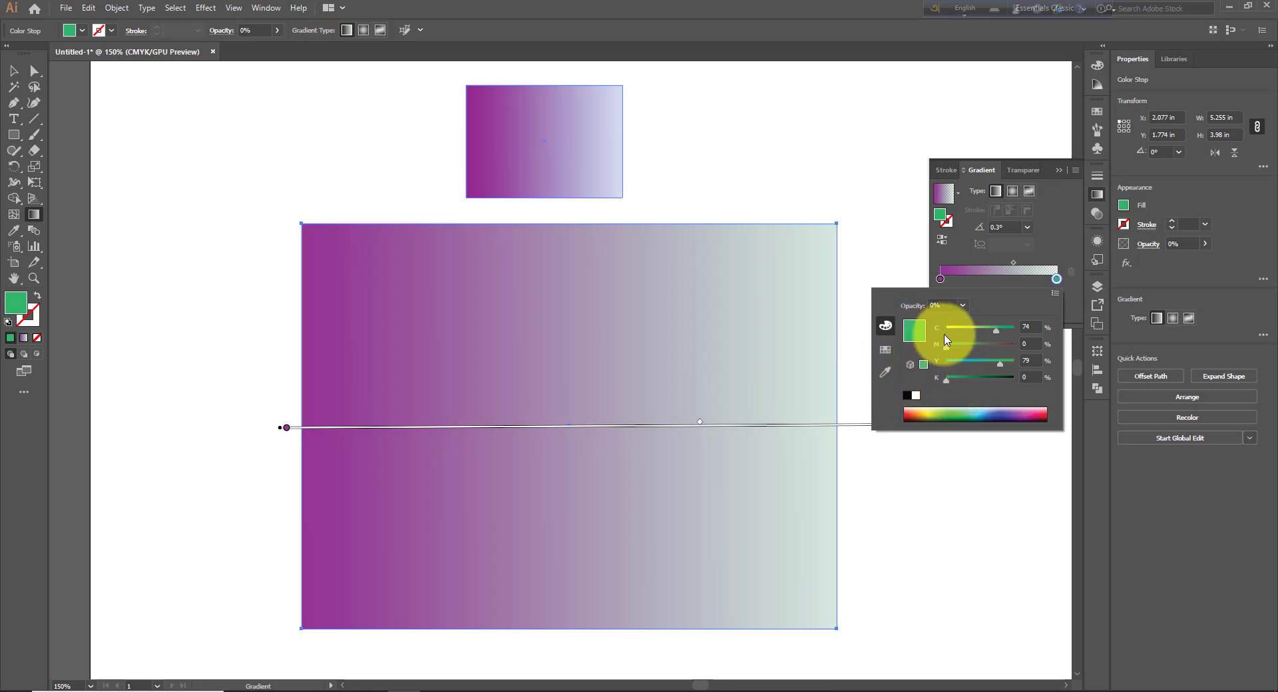
pyautogui.click(885, 356)
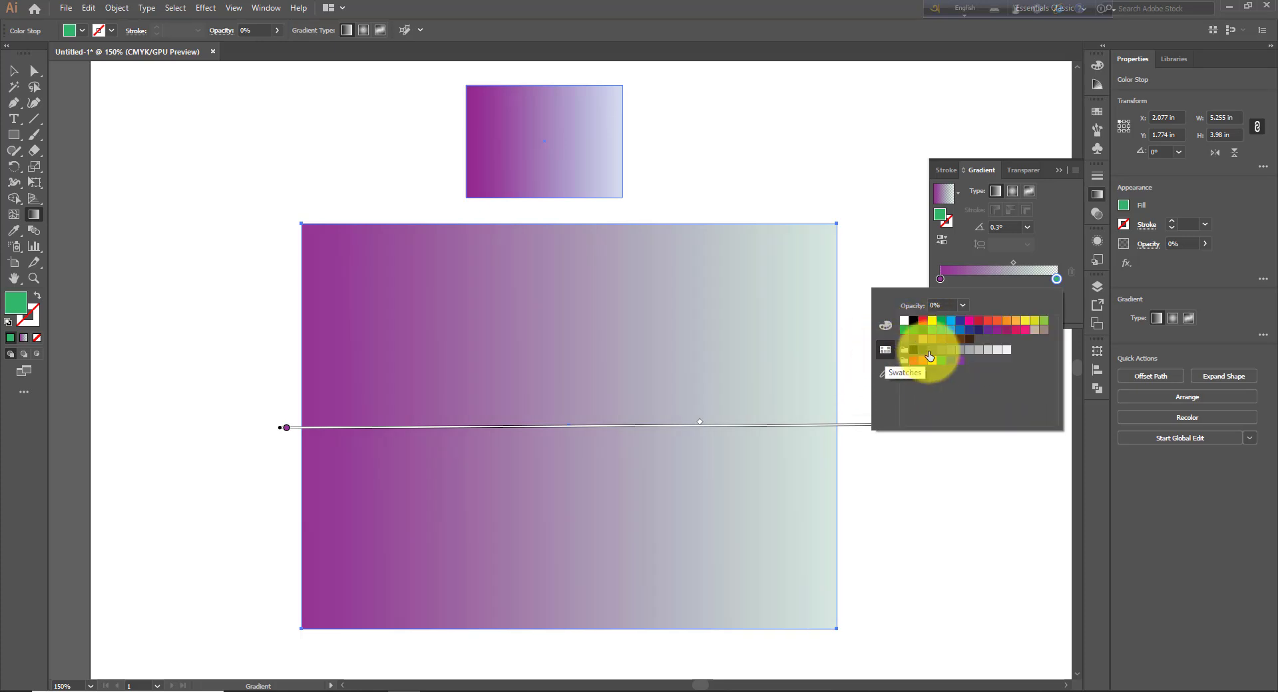
pyautogui.click(1007, 331)
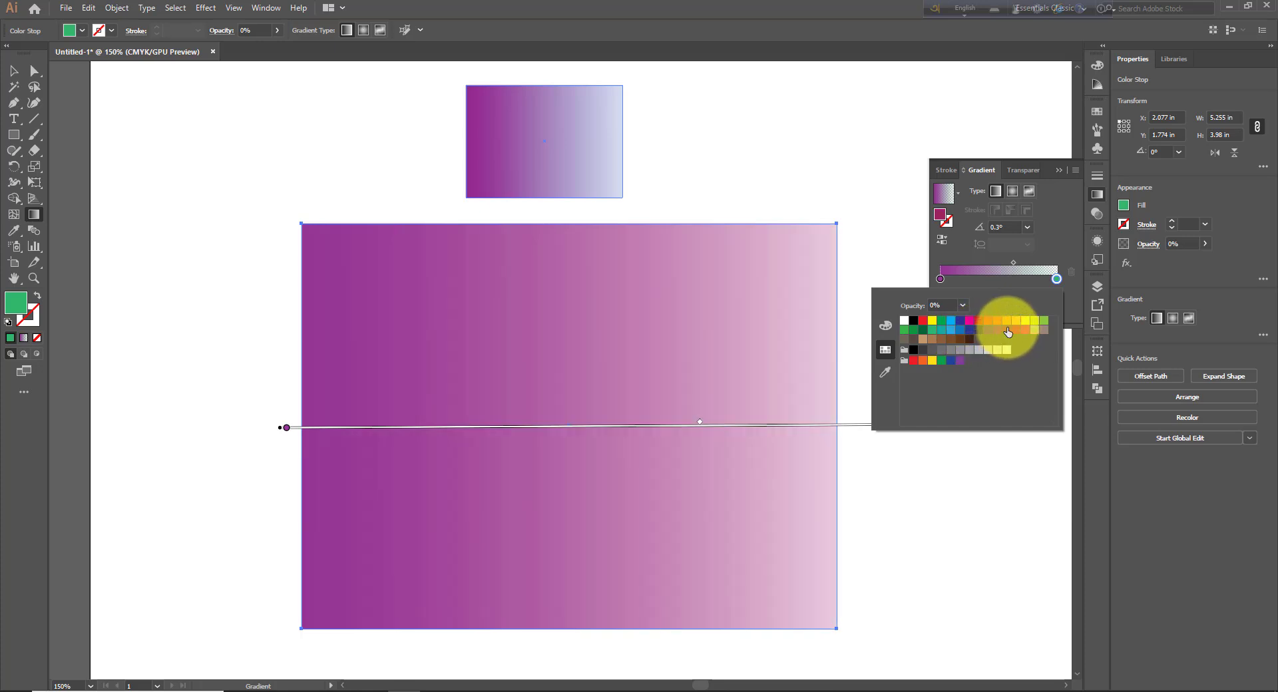
pyautogui.click(941, 331)
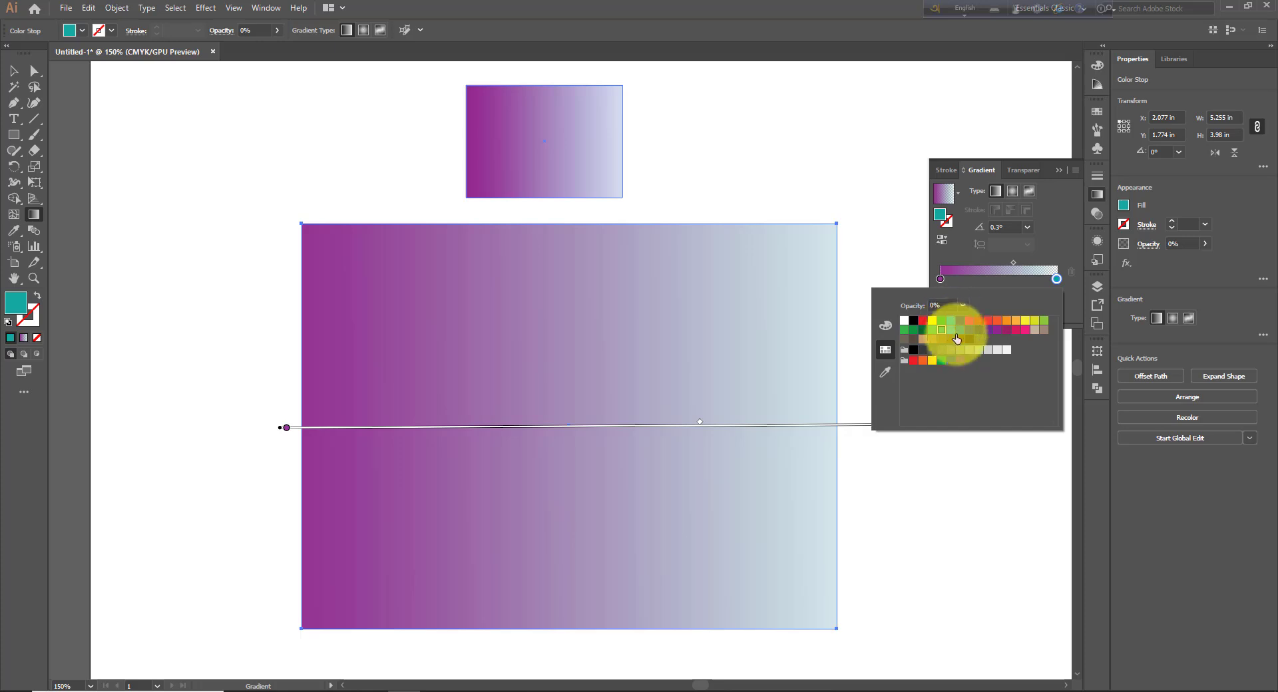
# Step: Sample the small rectangle's middle purple, then its pale lavender end, as the large gradient's ending stop color
pyautogui.click(885, 374)
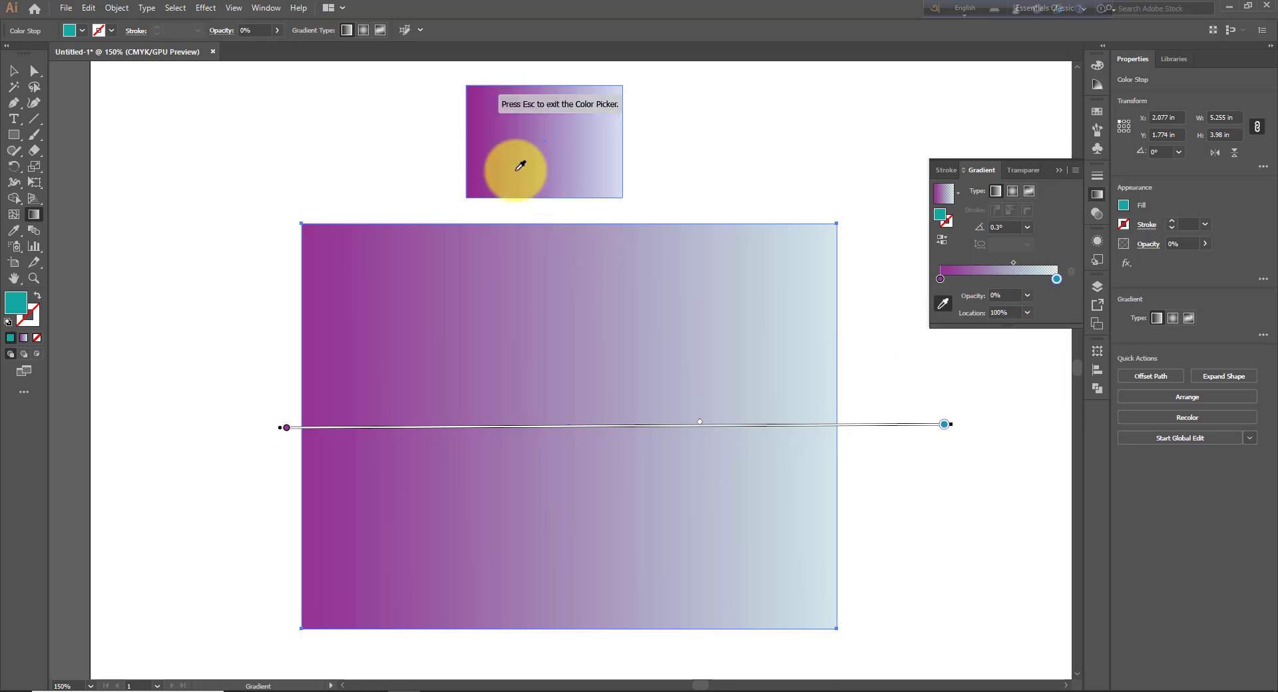
pyautogui.click(542, 126)
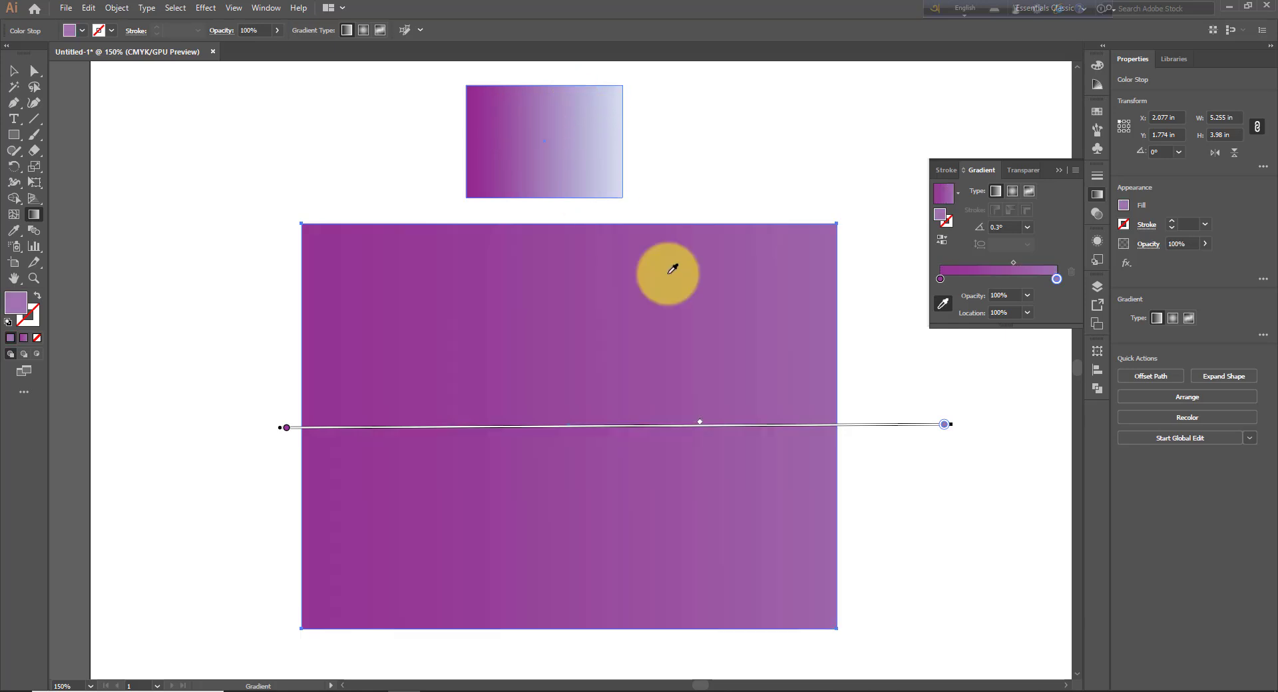
pyautogui.click(611, 141)
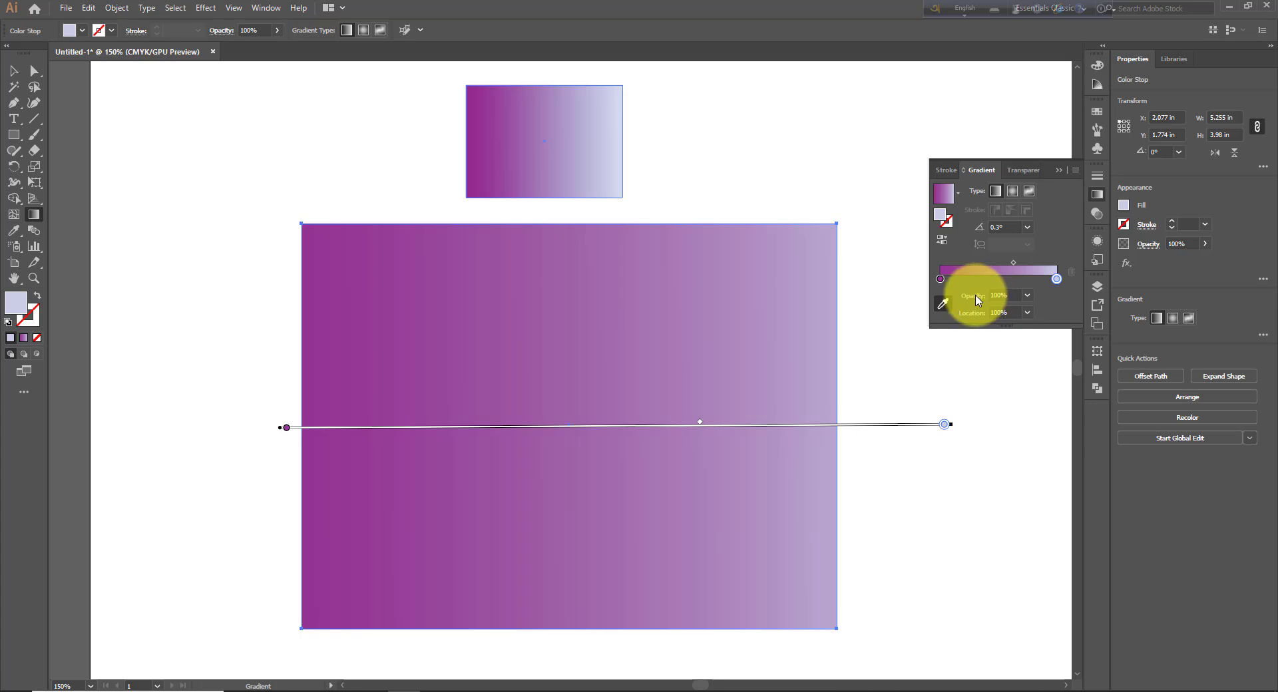
# Step: Add a color stop at about 42% along the gradient and recolor it, trying green before choosing the red swatch
pyautogui.click(940, 280)
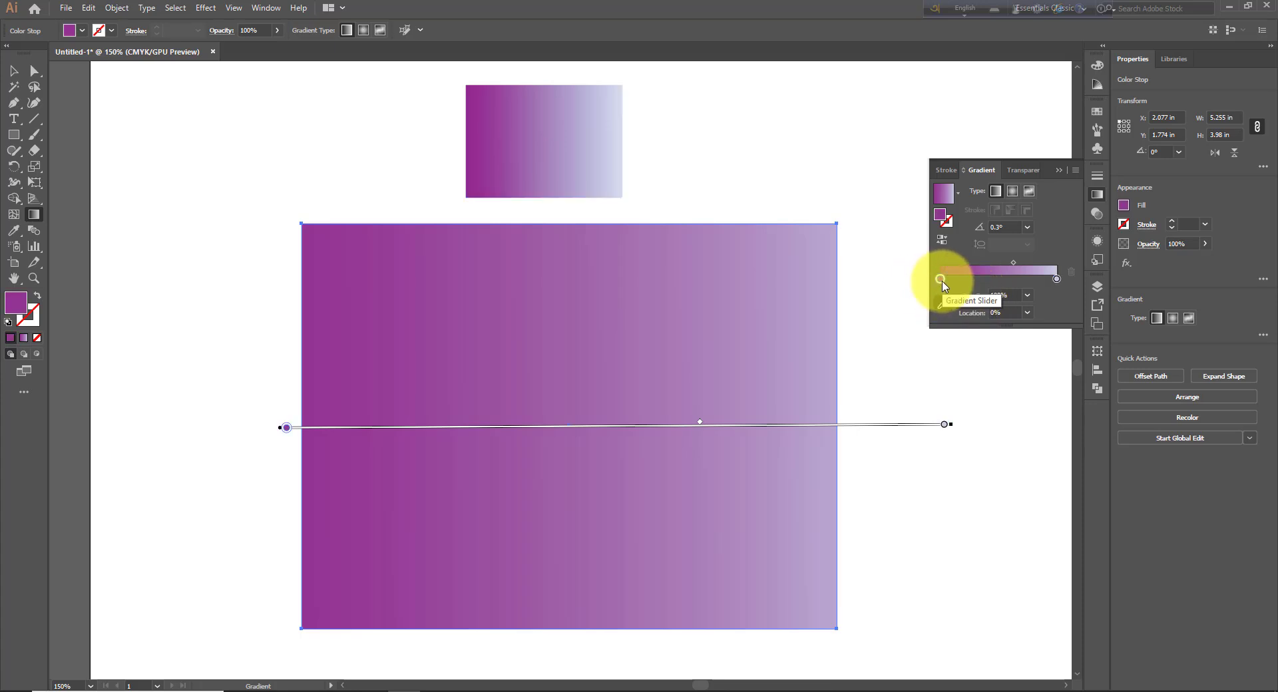
pyautogui.doubleClick(940, 279)
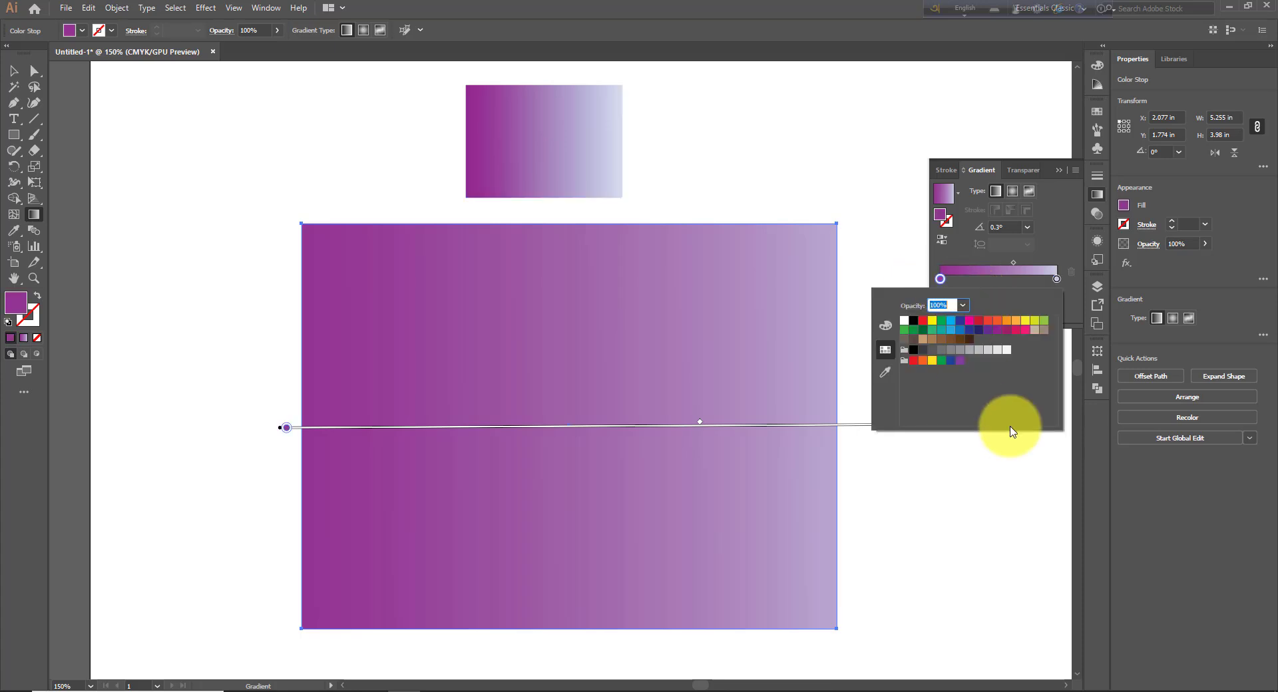
pyautogui.click(1054, 281)
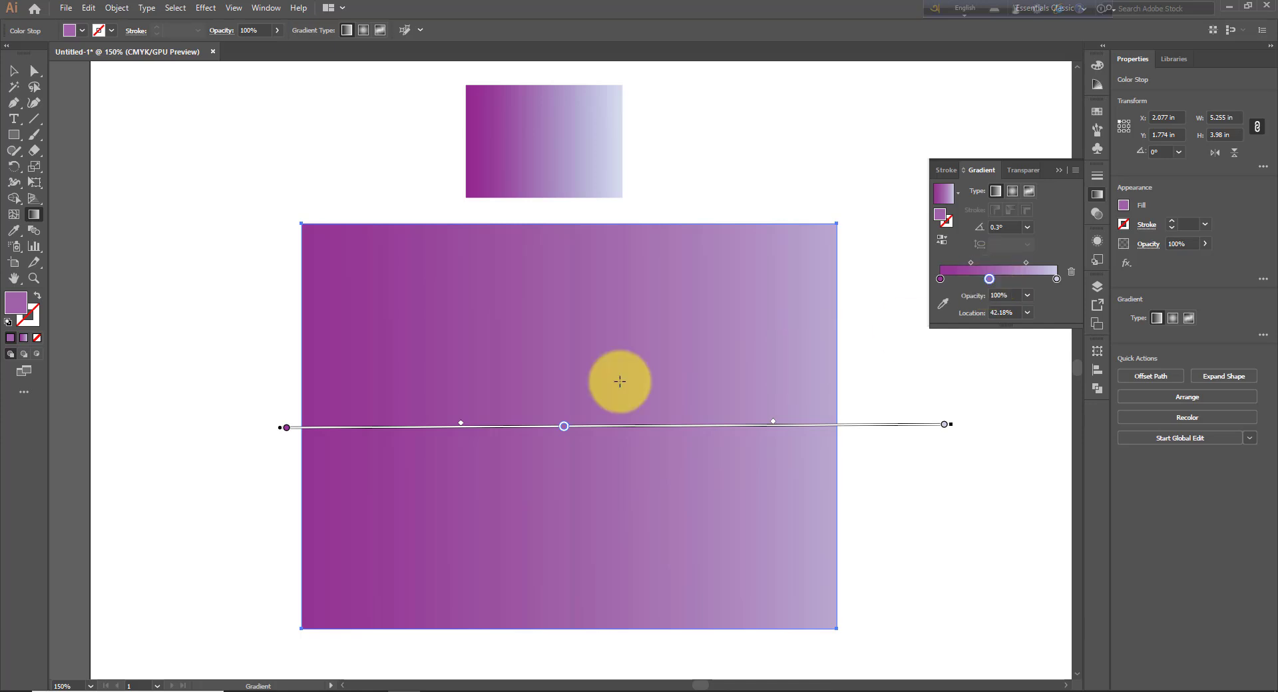
pyautogui.doubleClick(989, 279)
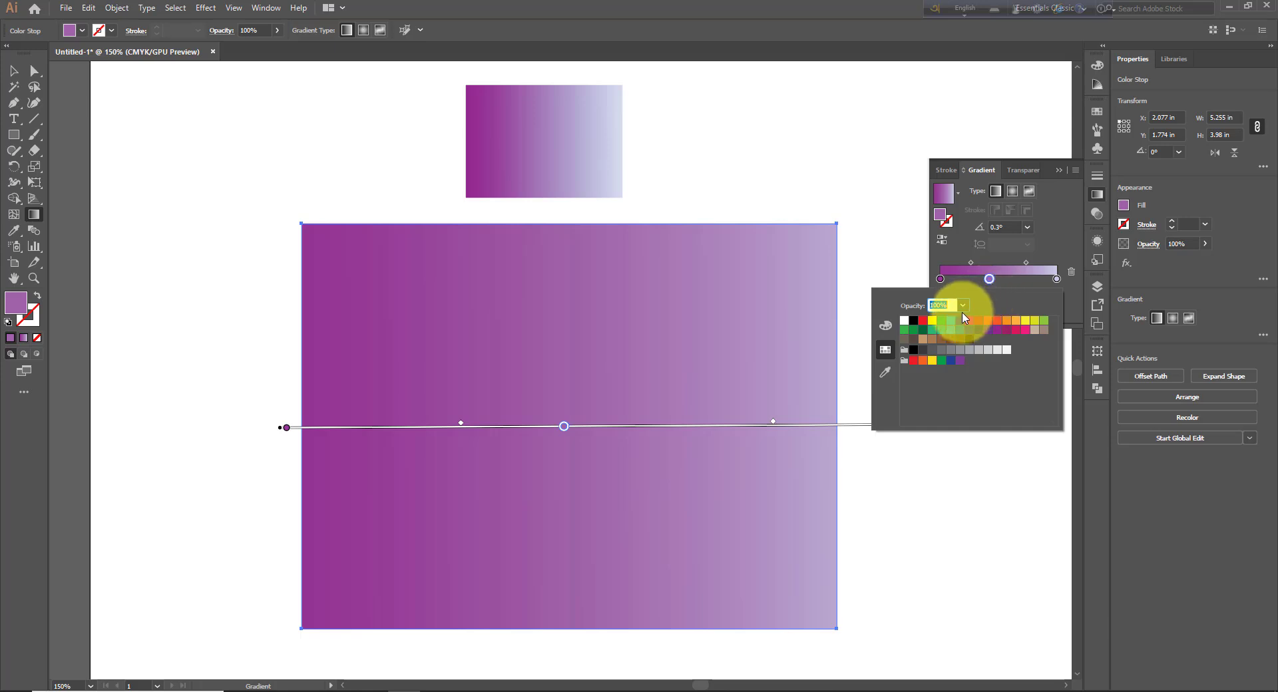
pyautogui.click(944, 330)
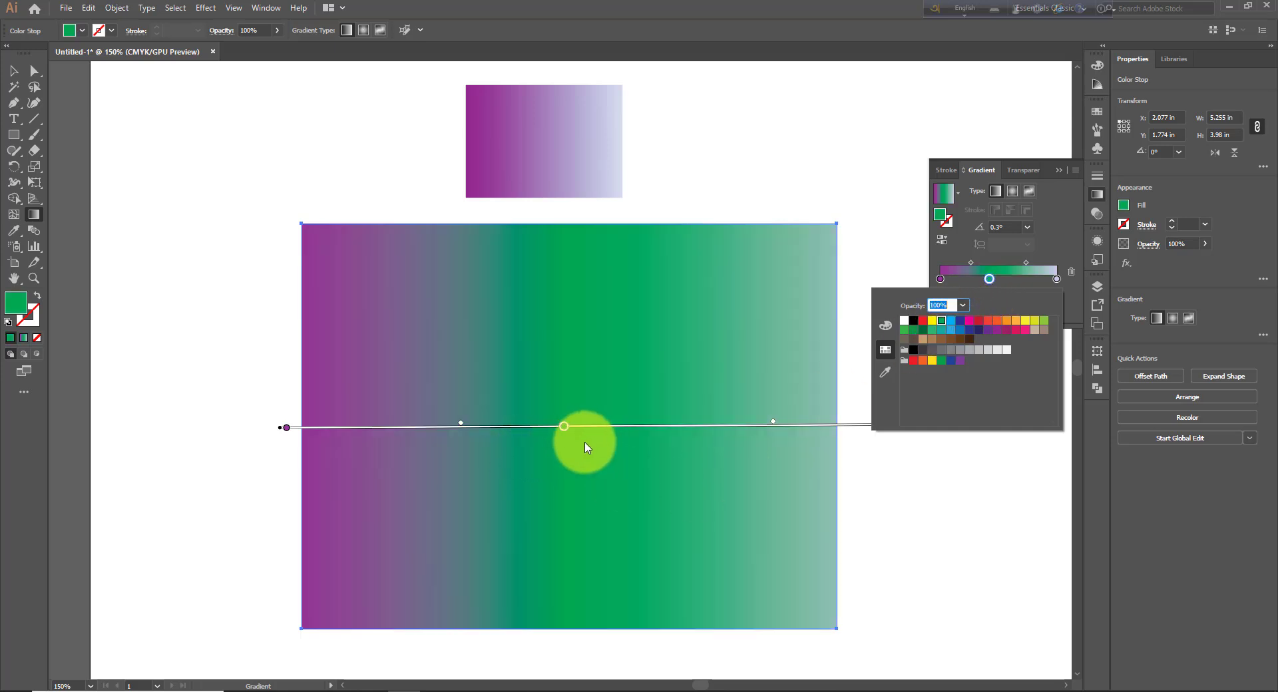
pyautogui.click(989, 321)
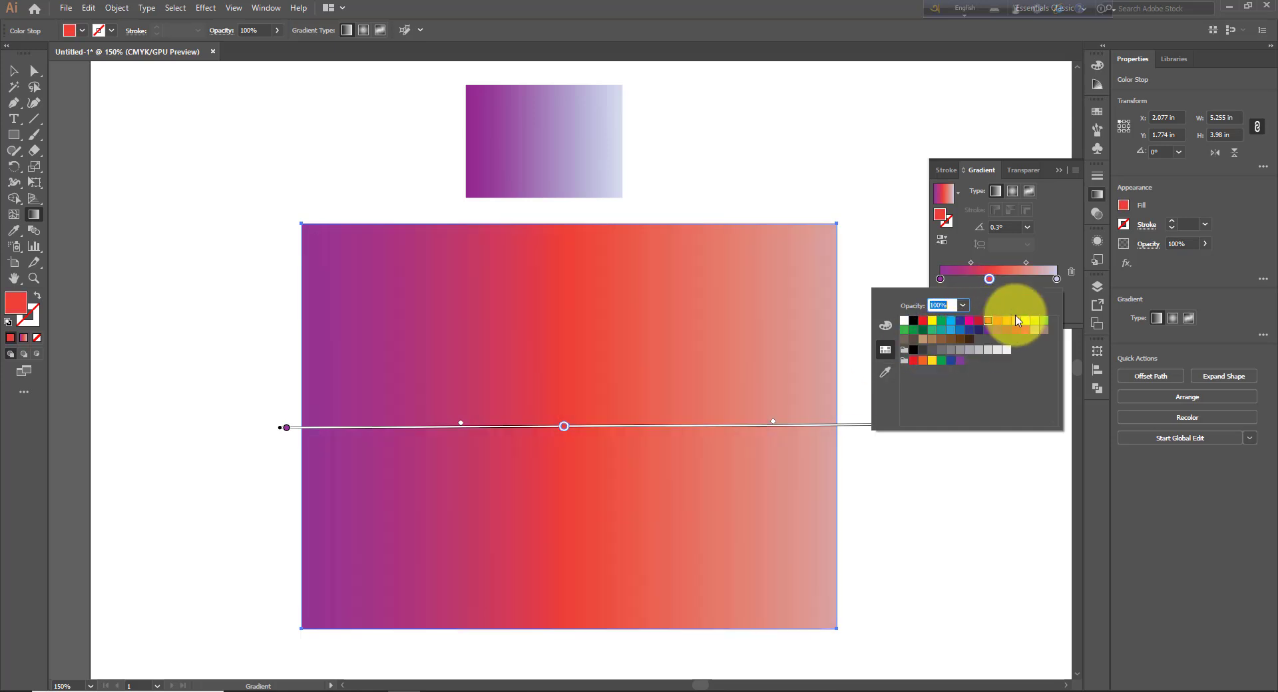
# Step: Add another color stop at about 70%, between the red stop and the lavender ending stop
pyautogui.click(1058, 282)
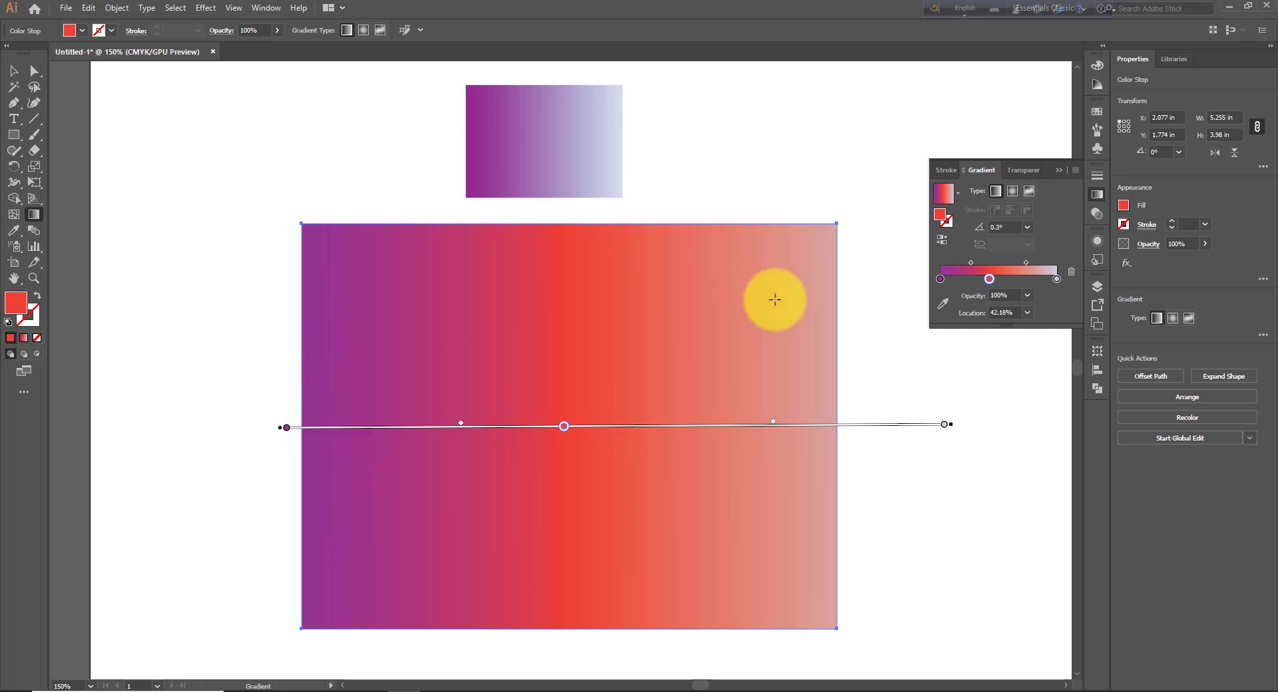
pyautogui.click(1022, 279)
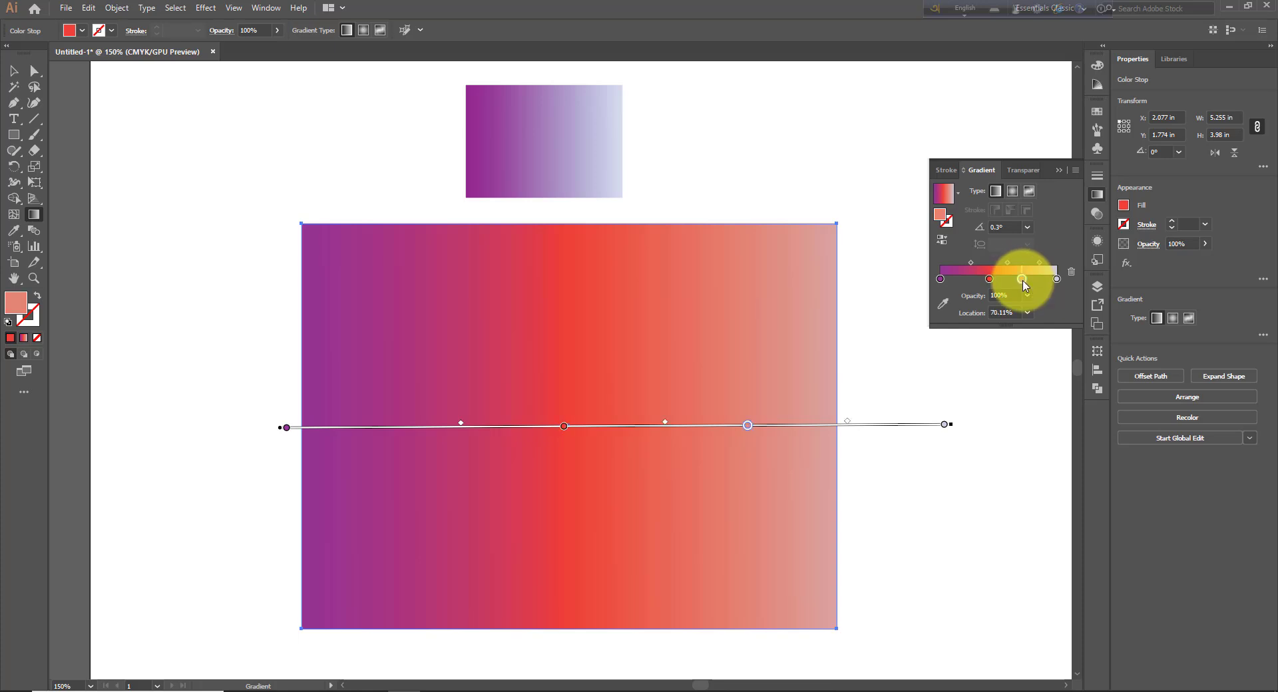
# Step: Add a color stop between the purple and red stops, and recolor the 70% stop with a yellow swatch
pyautogui.click(967, 283)
pyautogui.doubleClick(1022, 279)
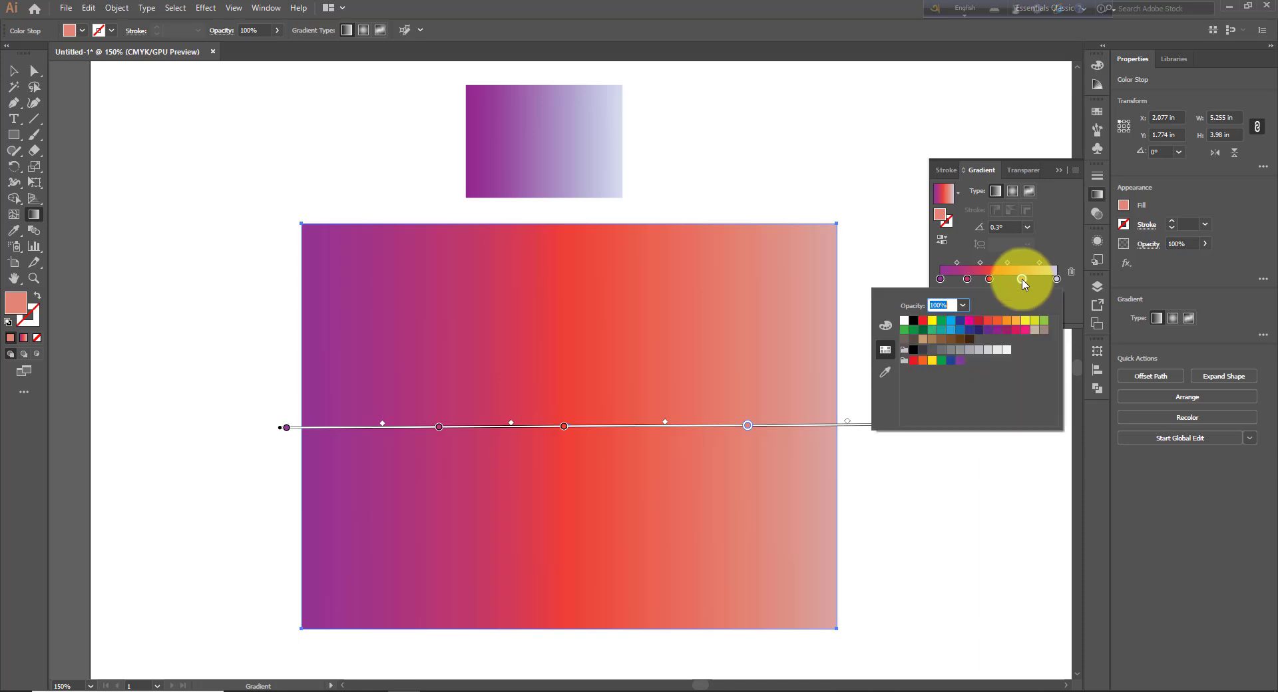
pyautogui.click(1025, 320)
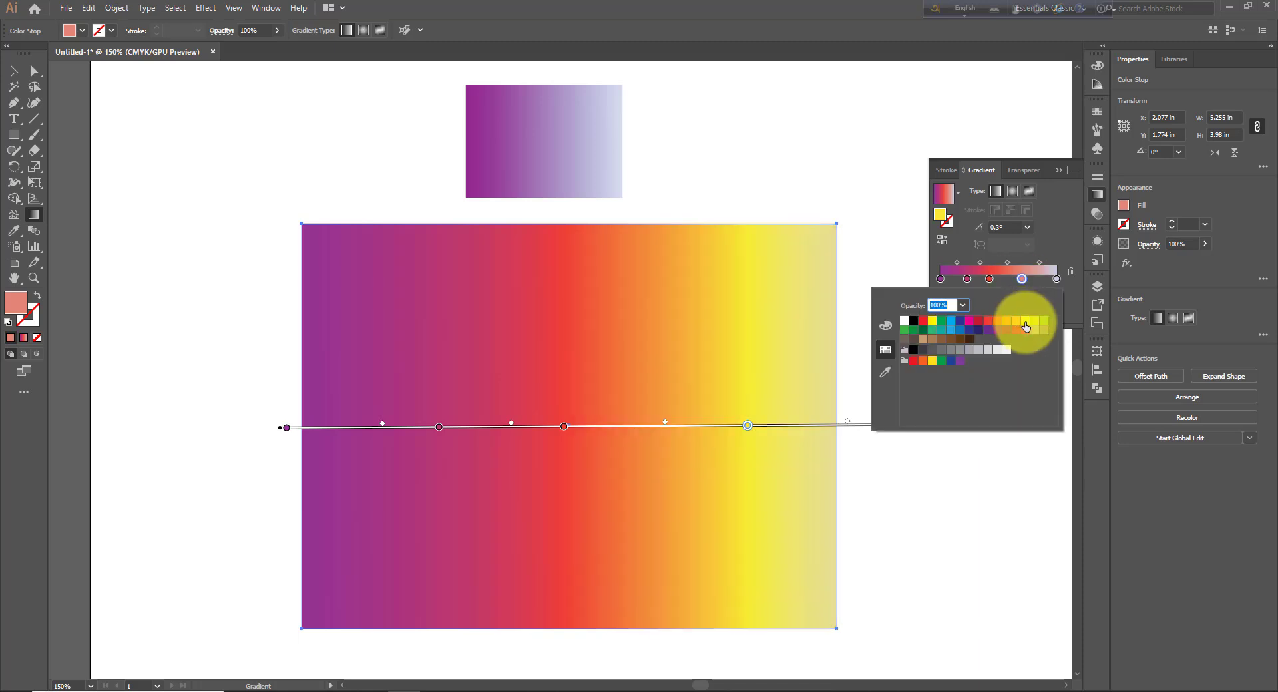
# Step: Recolor the red stop with a green swatch, and the stop before it with brown and finally light orange
pyautogui.doubleClick(989, 279)
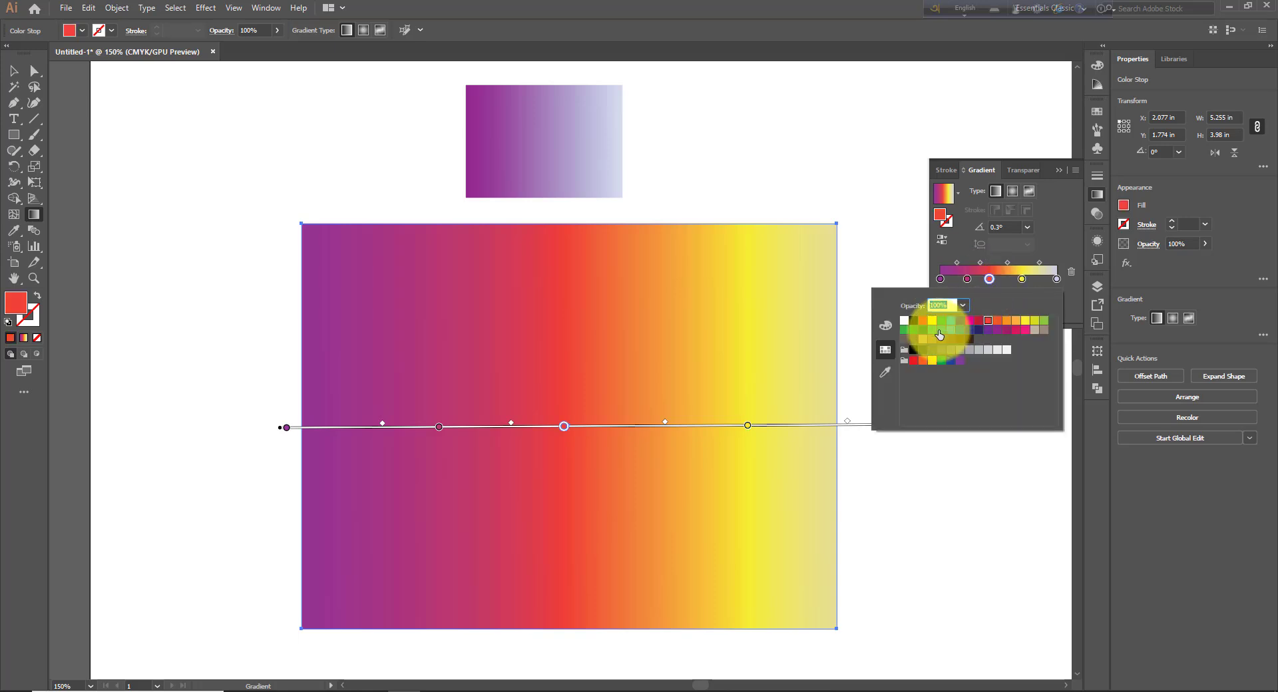
pyautogui.click(931, 330)
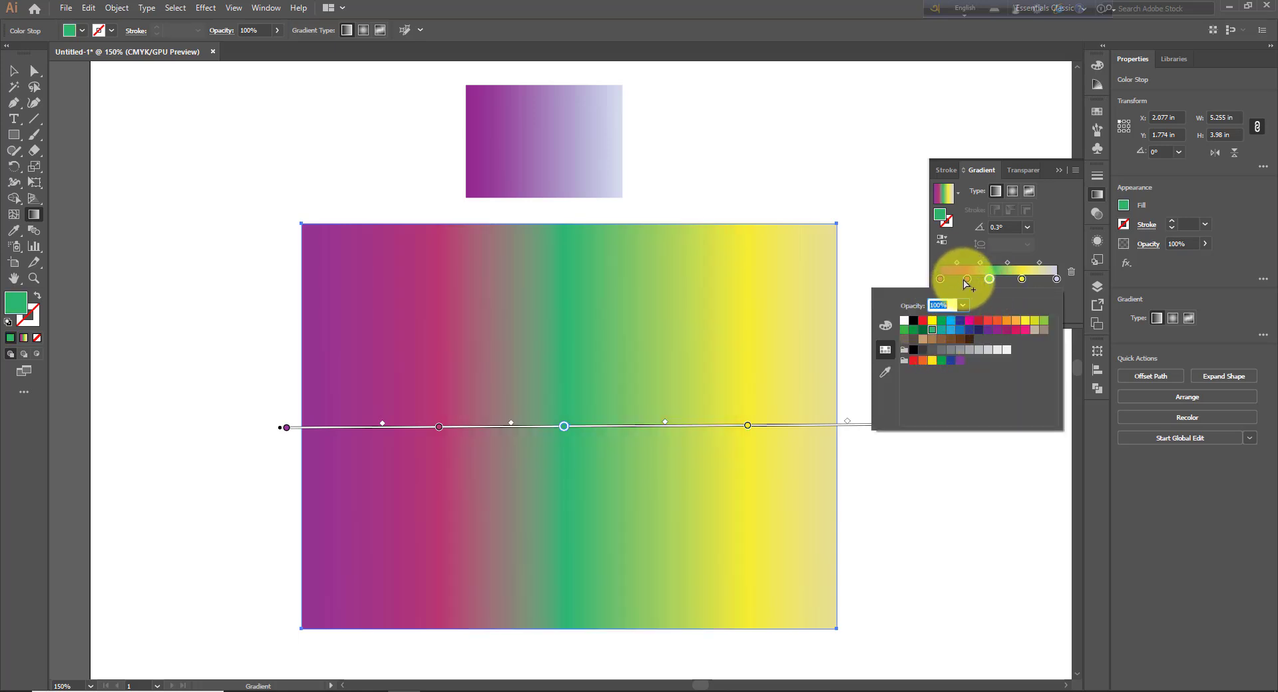
pyautogui.doubleClick(966, 280)
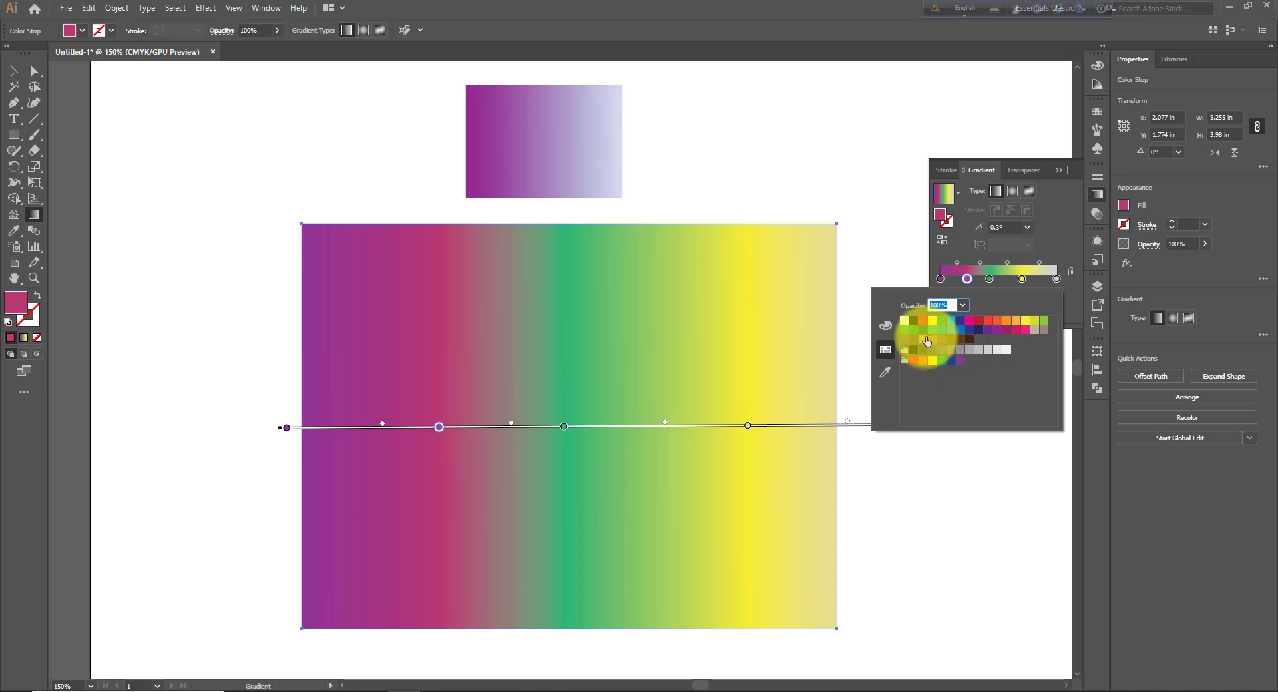
pyautogui.click(941, 340)
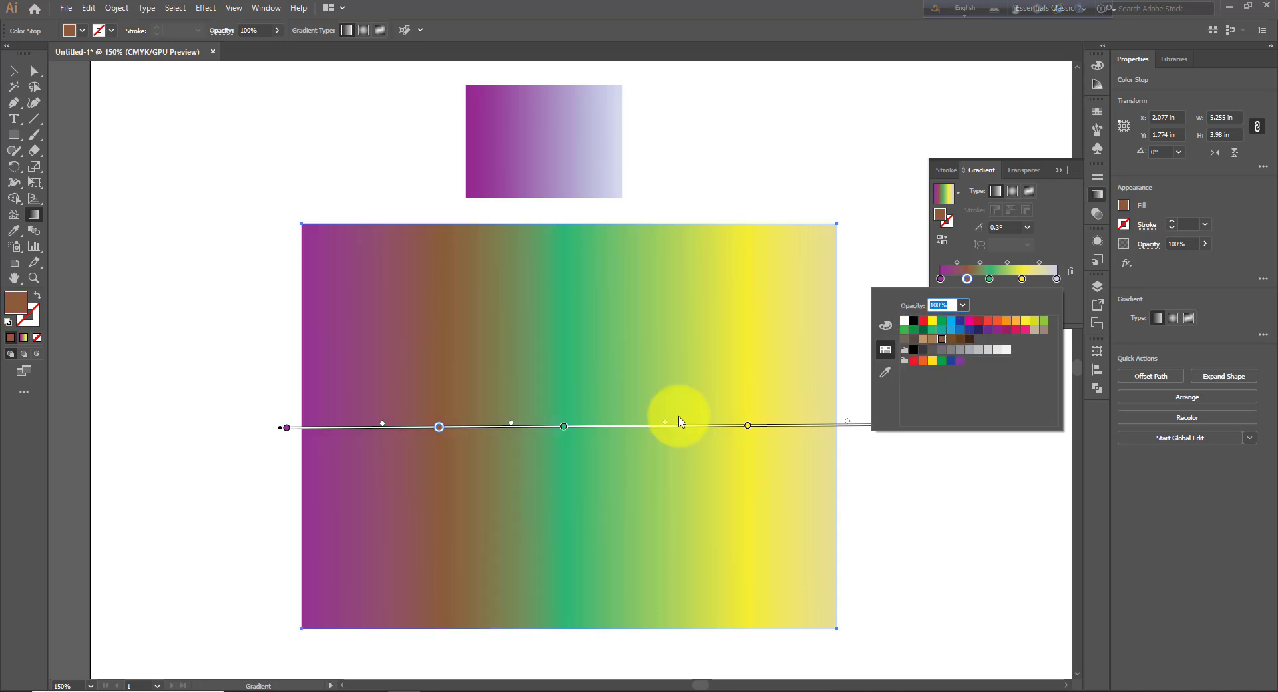
pyautogui.click(1015, 320)
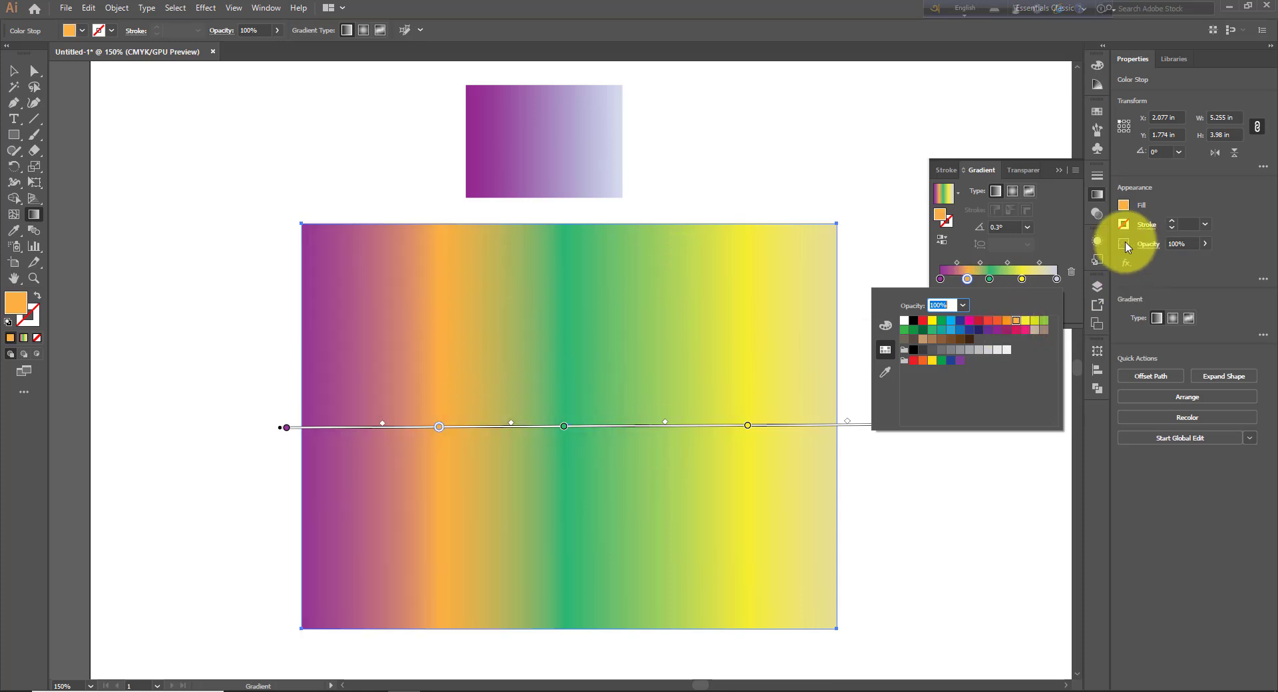
# Step: Add a color stop at about 54%, then remove it along with the orange and green stops
pyautogui.click(1006, 287)
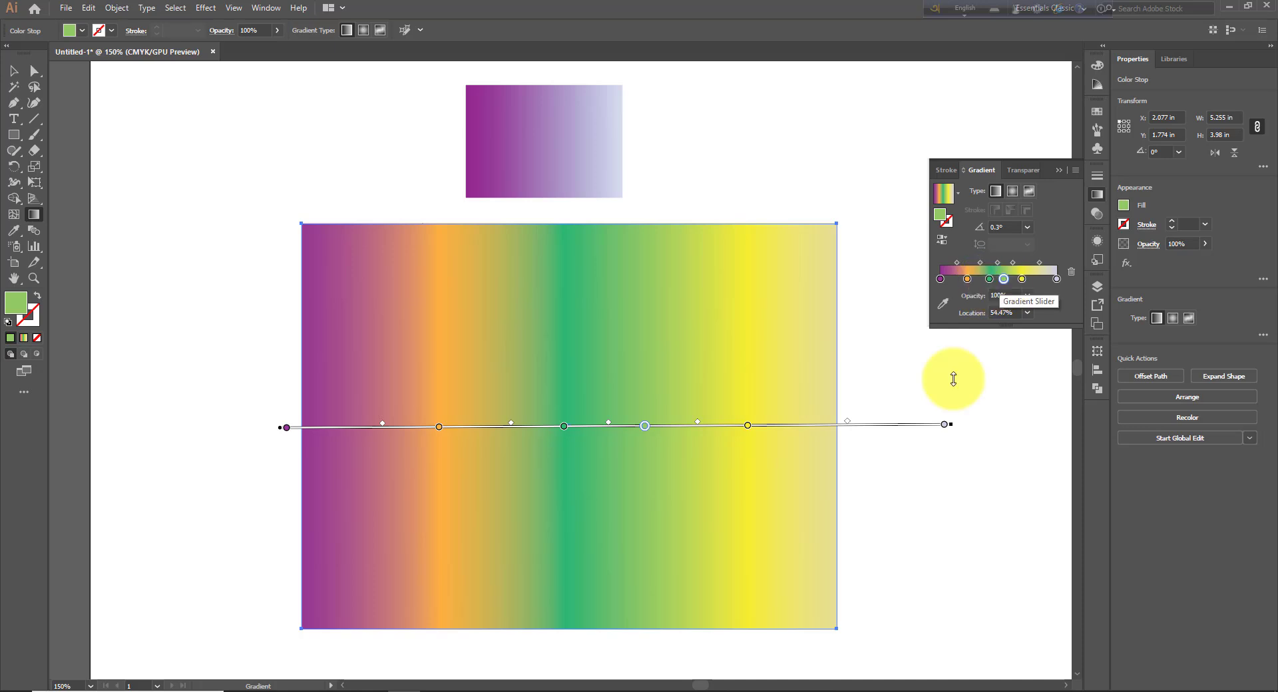
pyautogui.click(1071, 272)
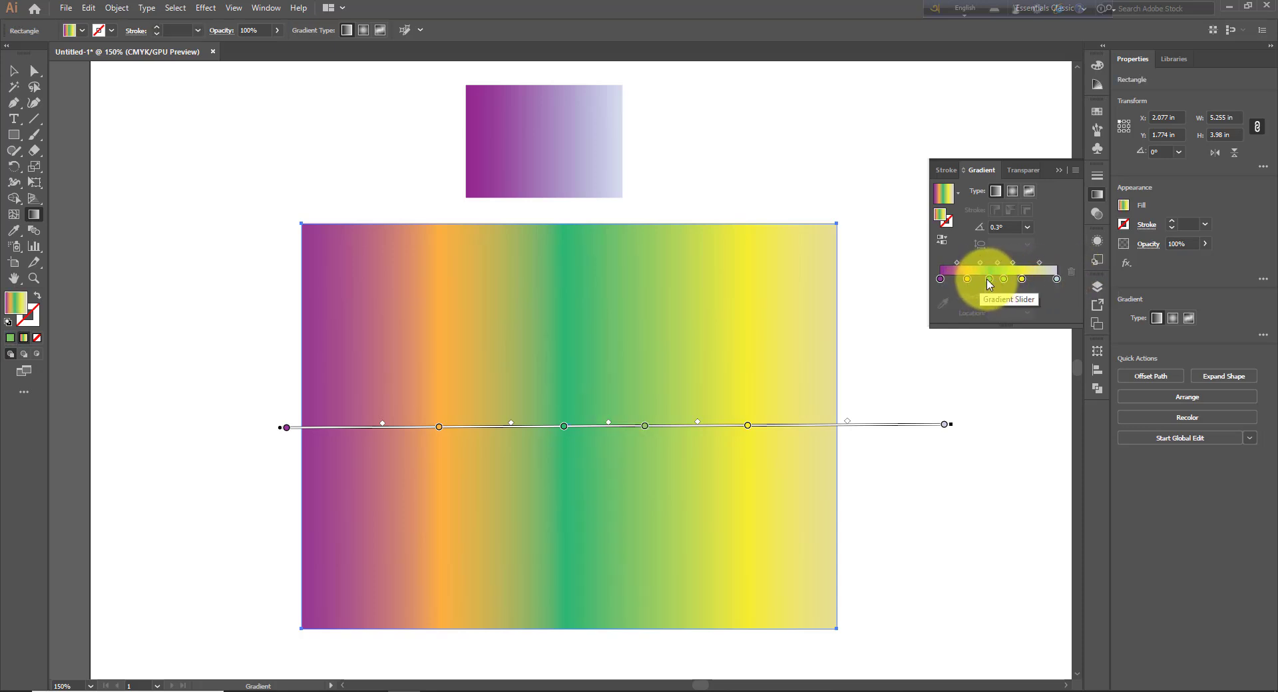
pyautogui.moveTo(992, 314); pyautogui.dragTo(1005, 306)
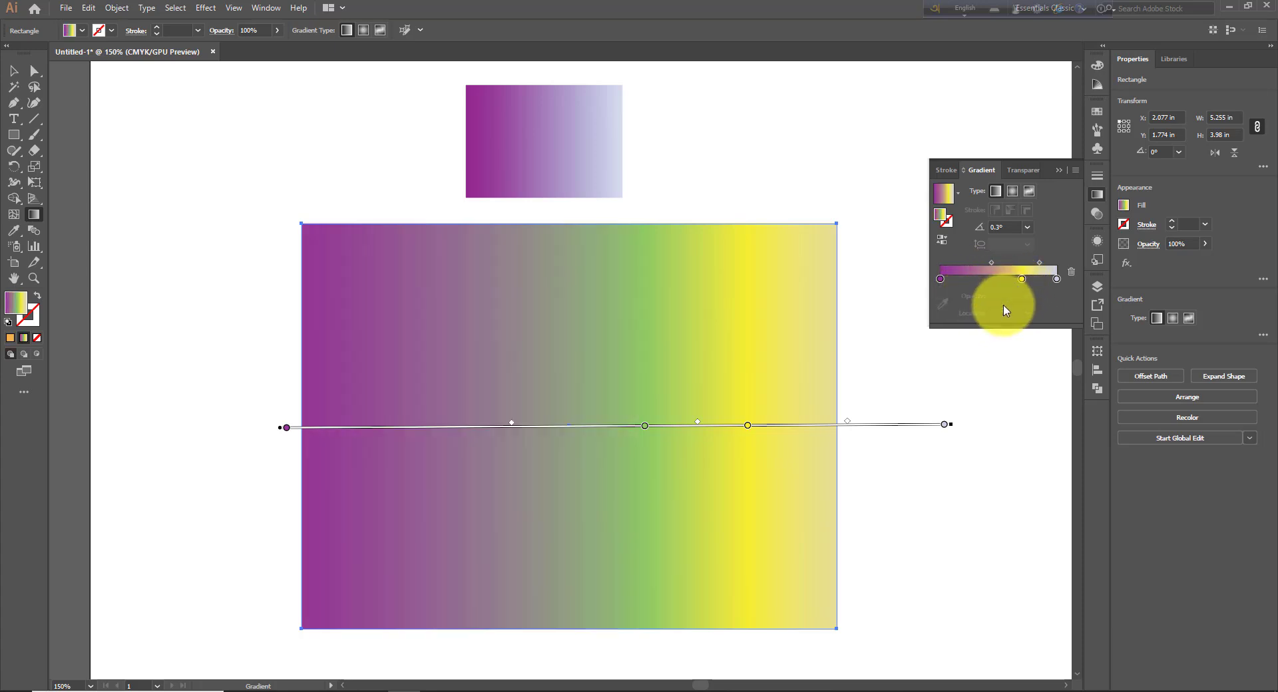
# Step: Place a yellow color stop at about 41% and set its opacity to 10%, then to 60%
pyautogui.click(995, 280)
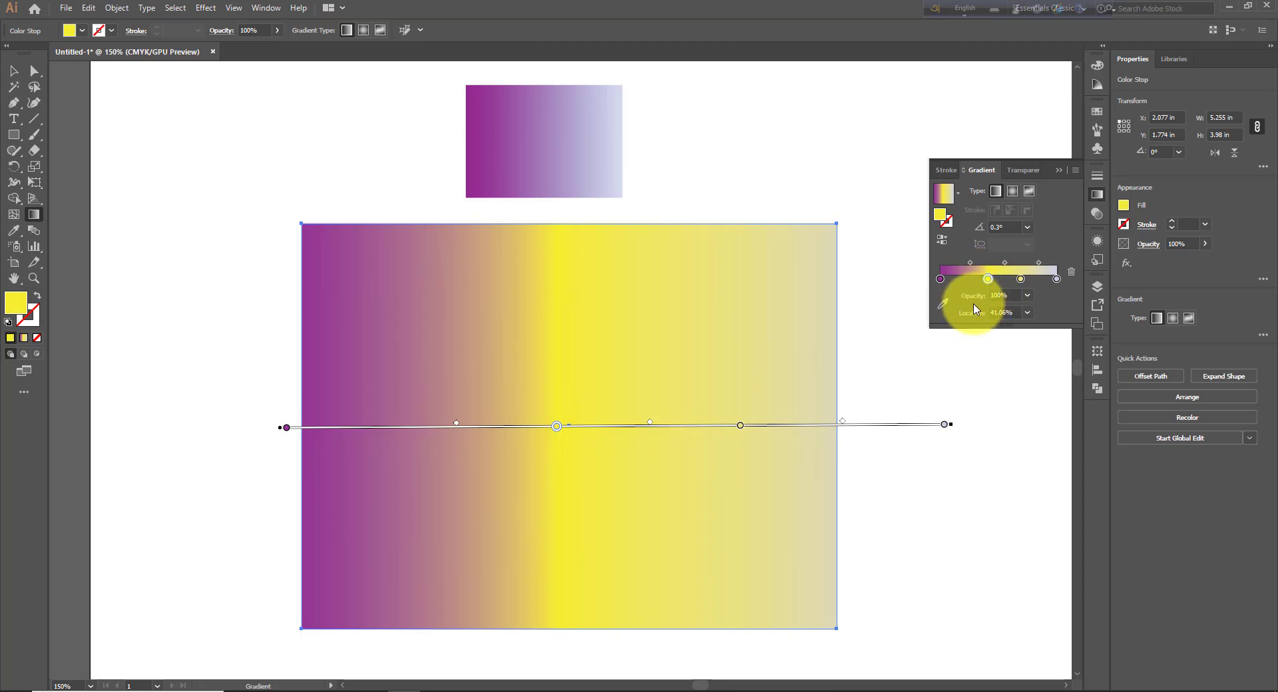
pyautogui.click(1028, 296)
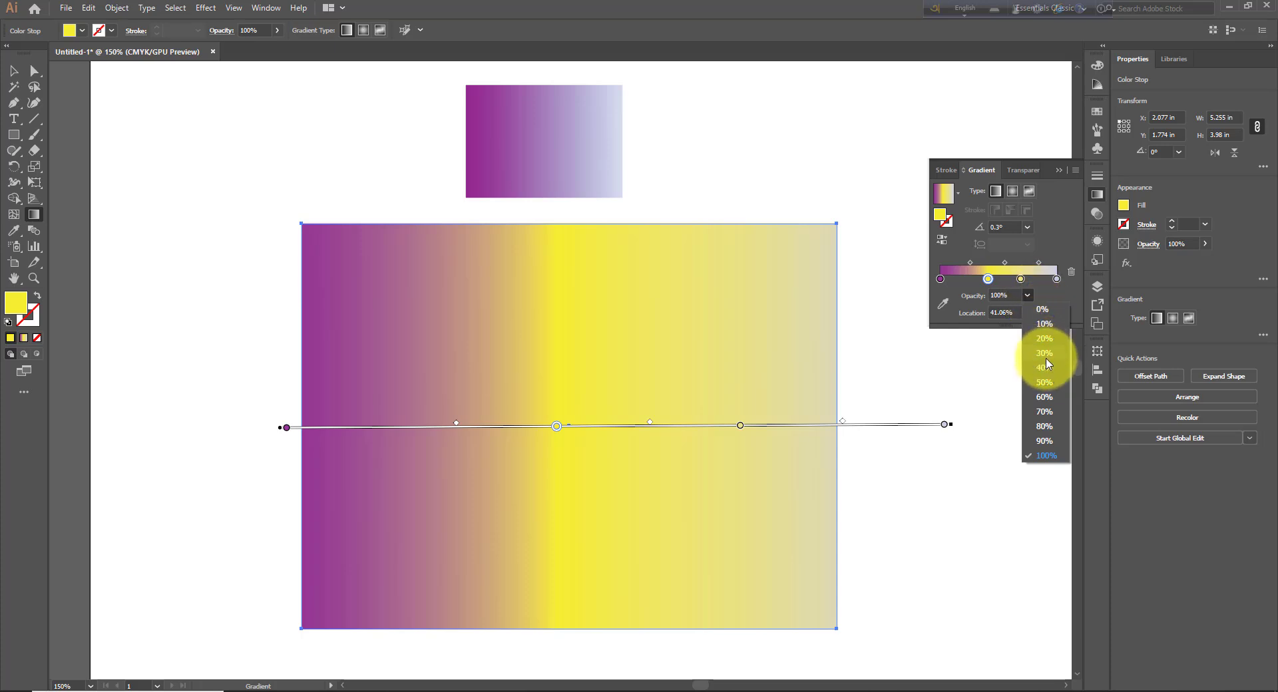
pyautogui.click(1044, 323)
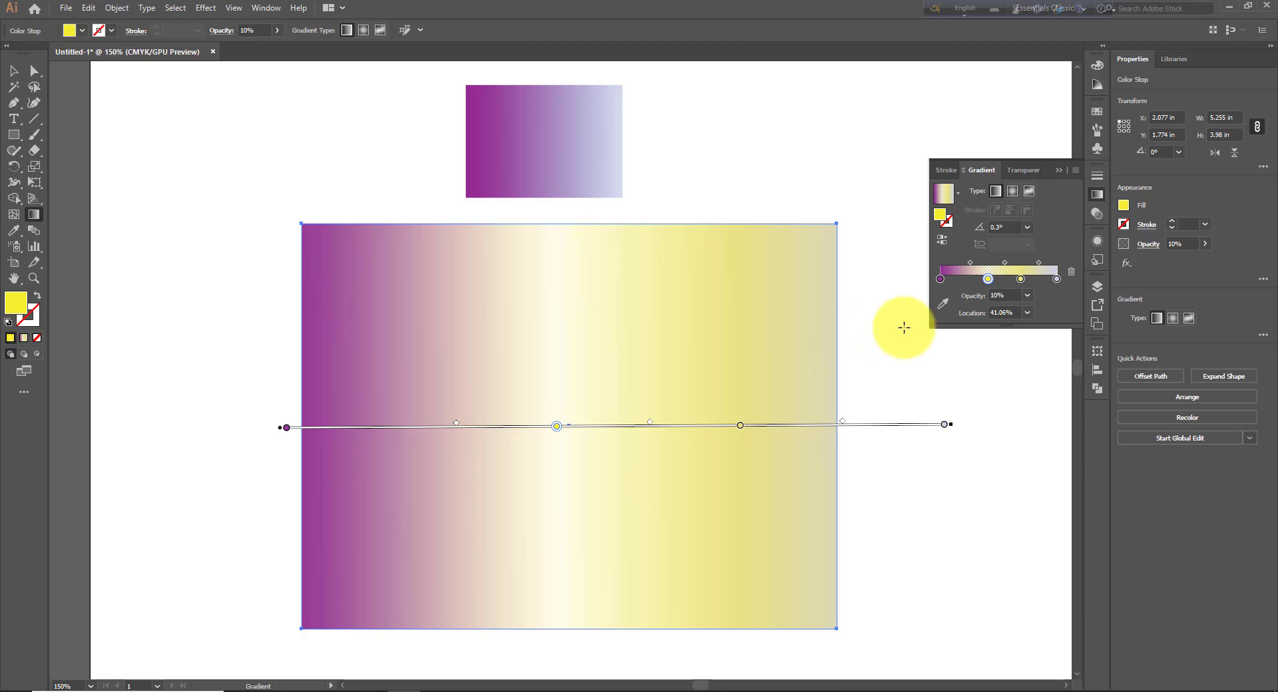
pyautogui.click(1027, 296)
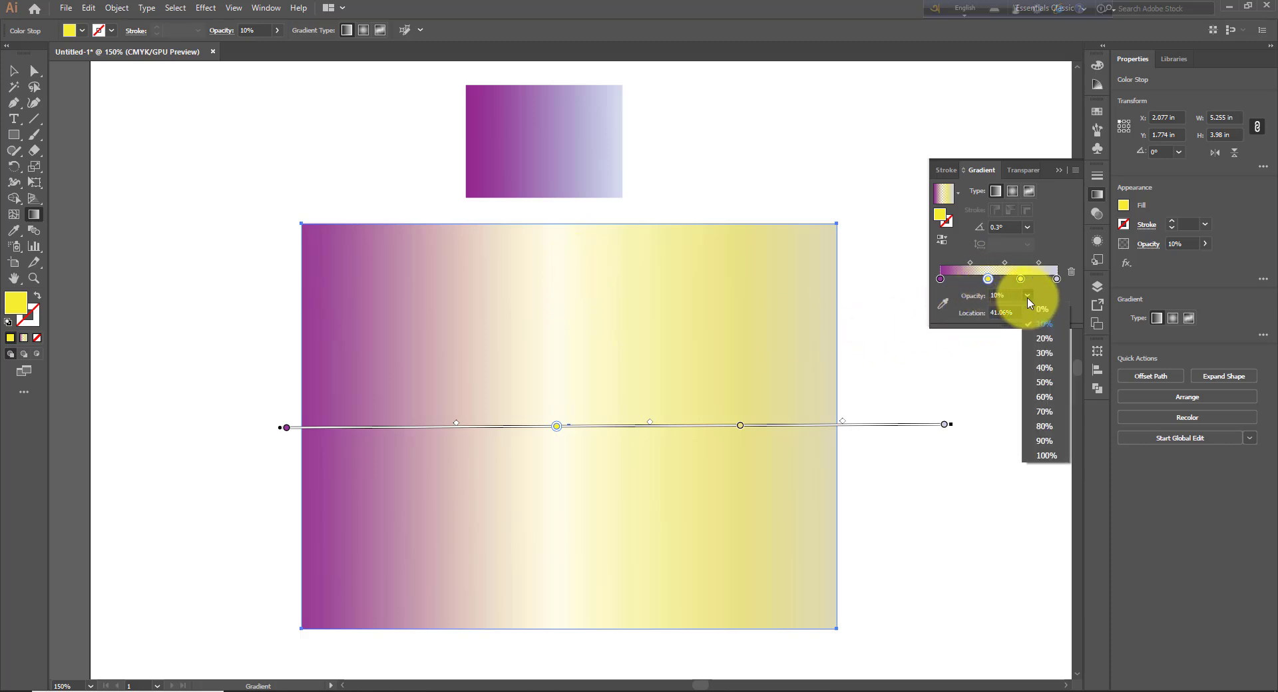
pyautogui.click(1044, 397)
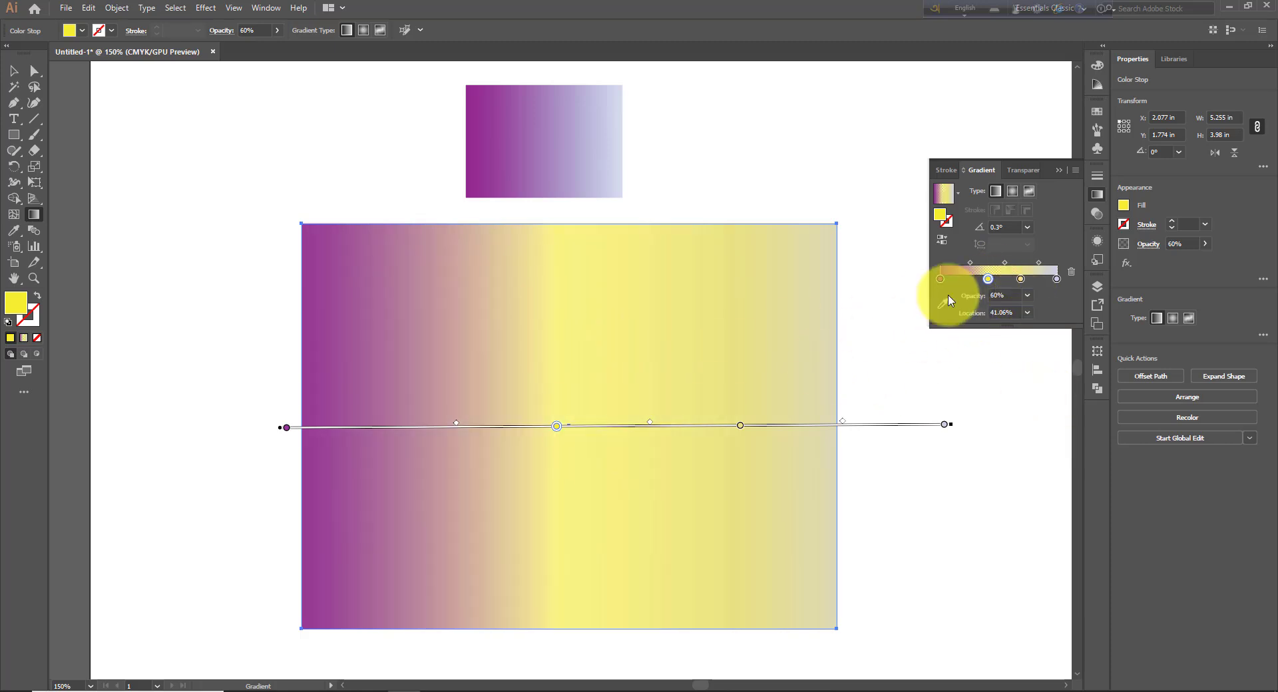
pyautogui.click(1028, 296)
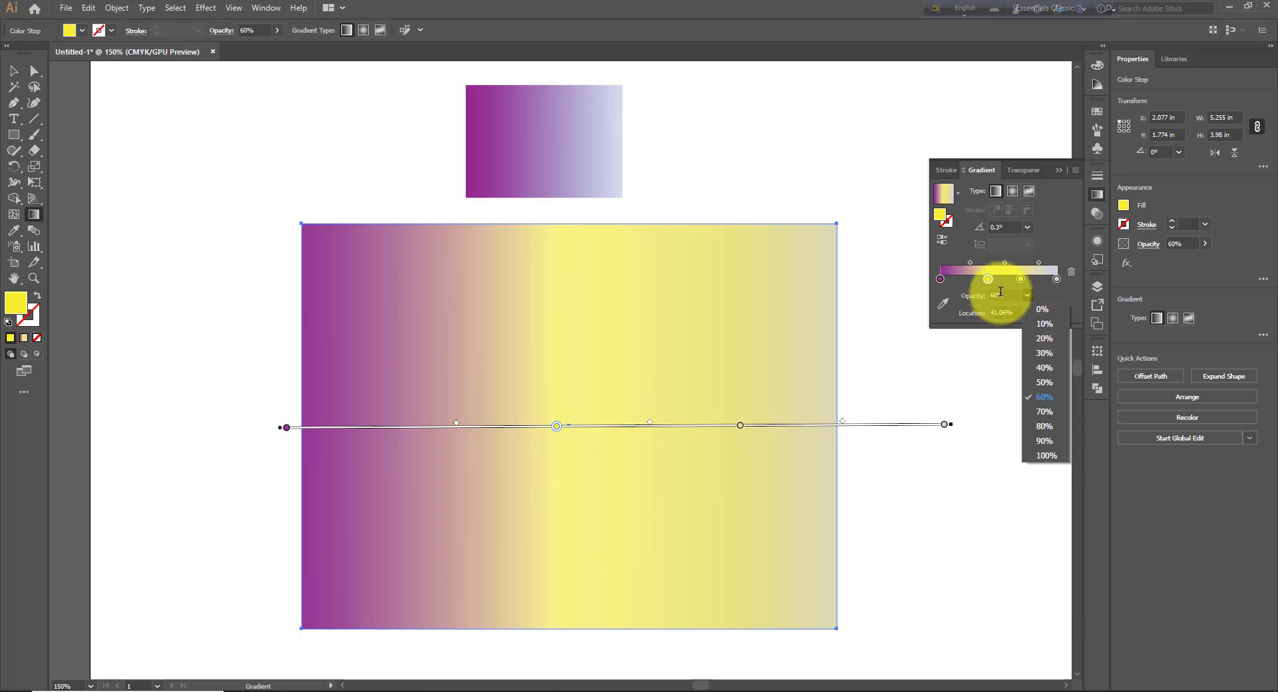
# Step: Set the purple starting stop's opacity to 60% and the lavender ending stop's opacity to 70%
pyautogui.click(941, 280)
pyautogui.click(940, 280)
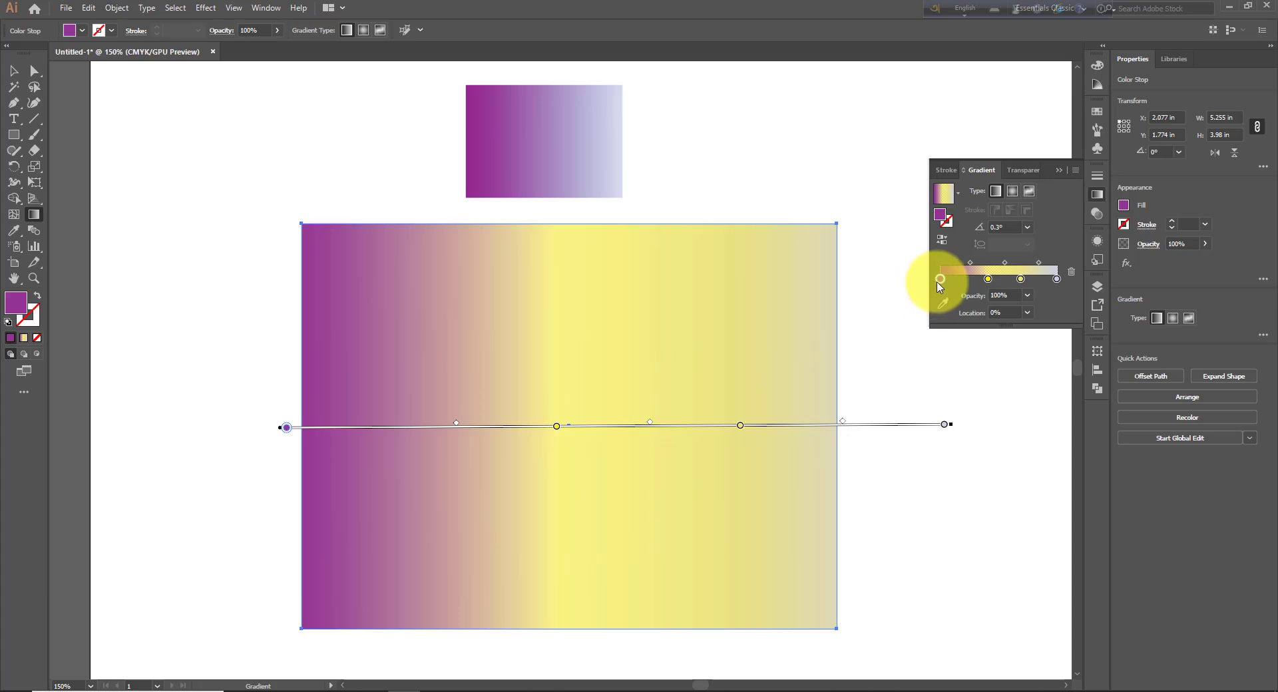
pyautogui.click(1027, 295)
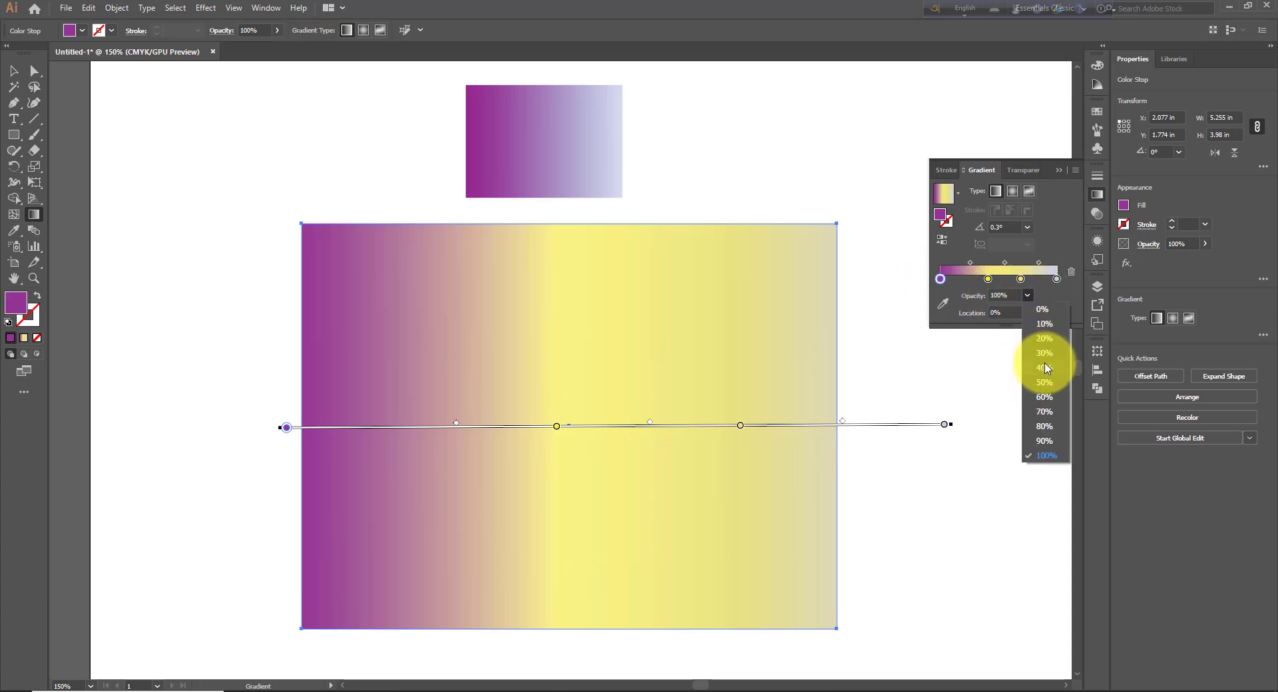
pyautogui.click(1044, 398)
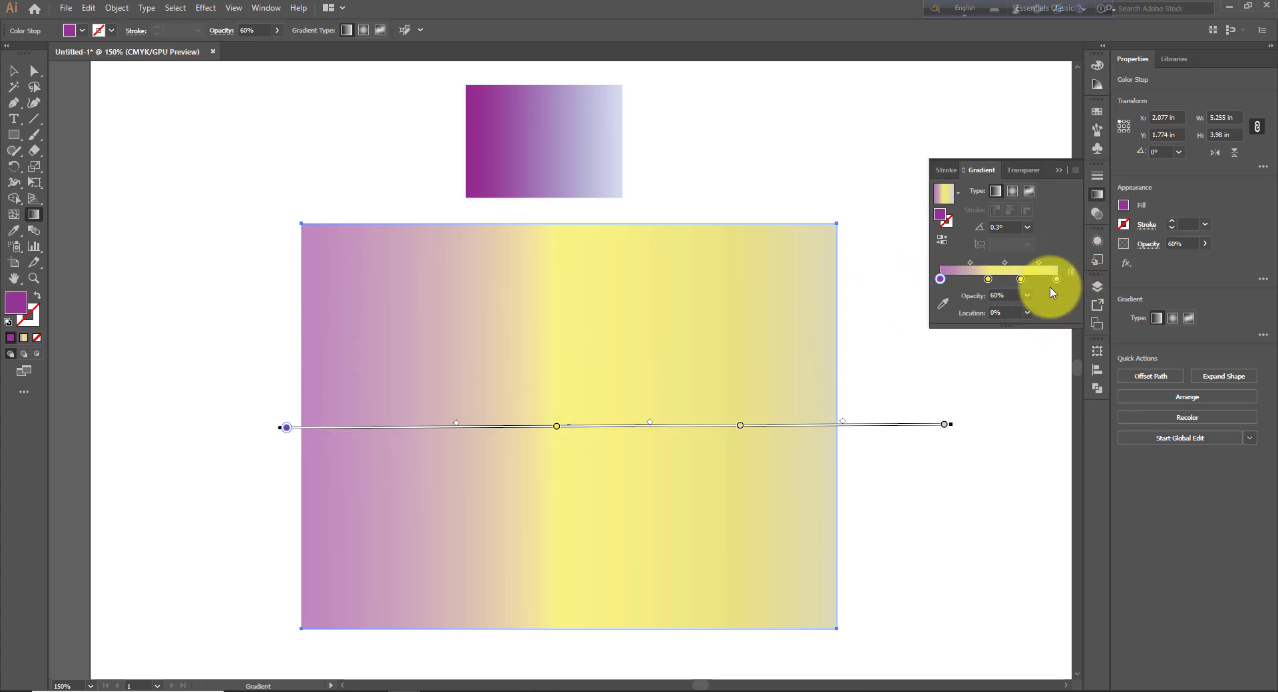
pyautogui.click(1056, 278)
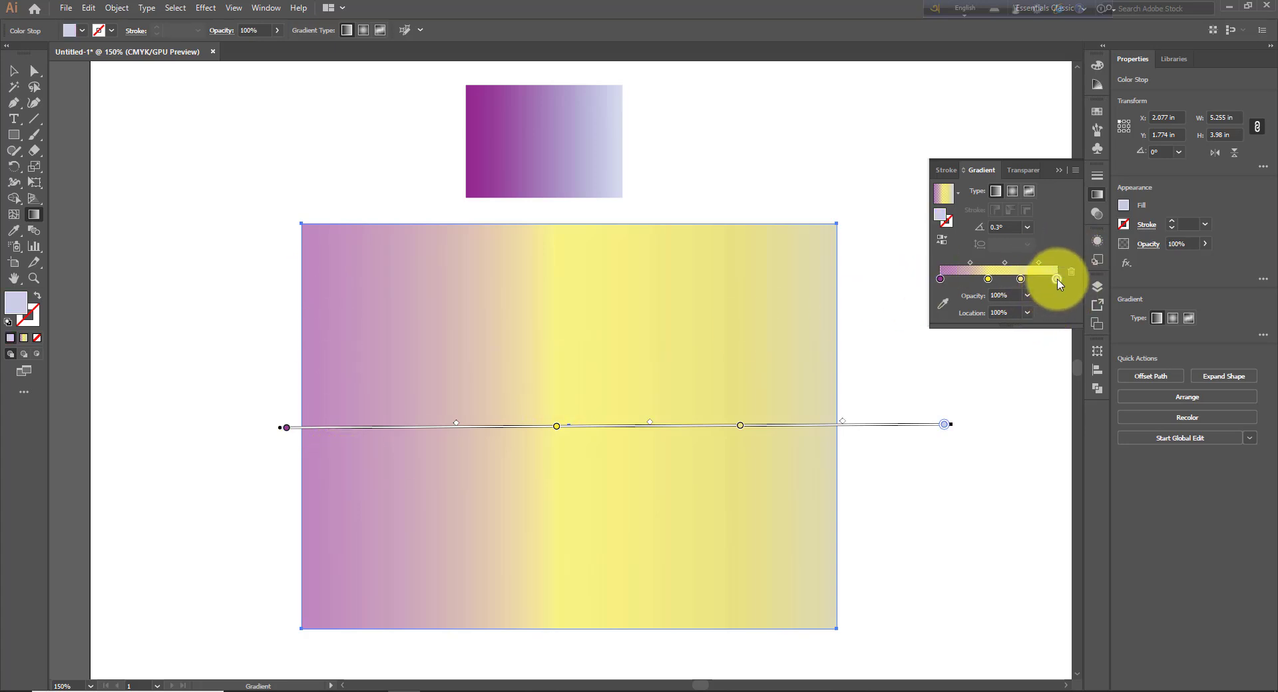
pyautogui.click(1027, 295)
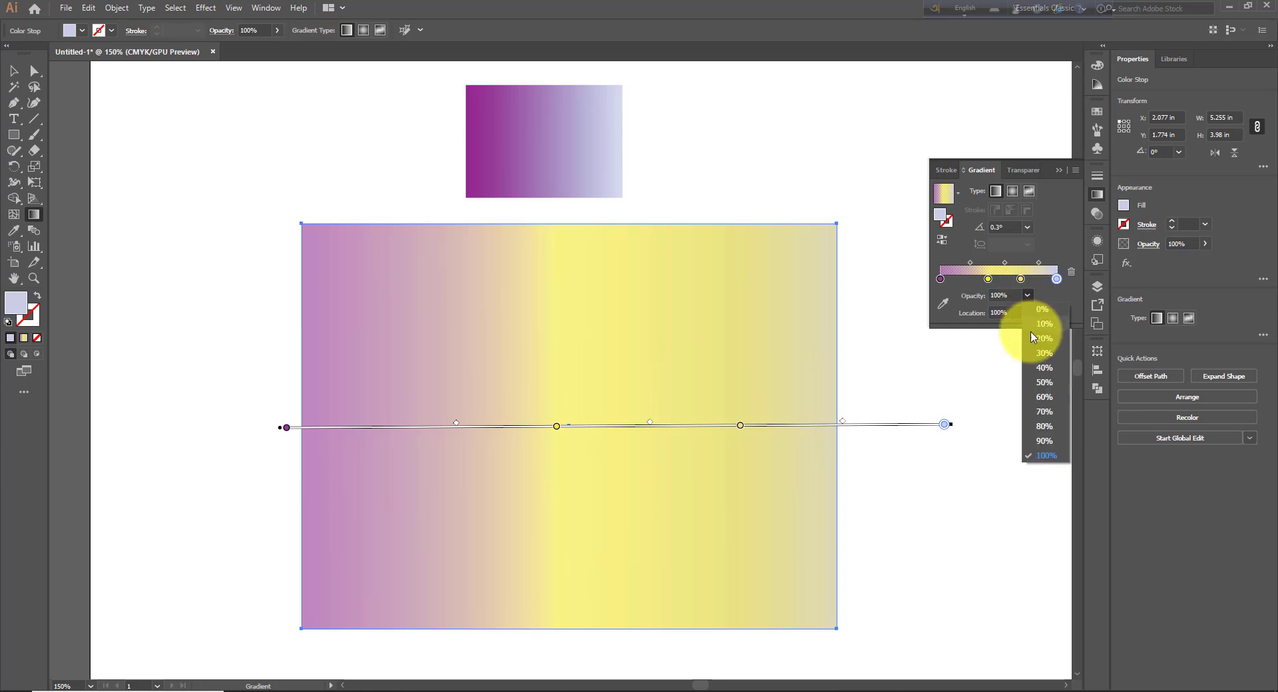
pyautogui.click(1045, 411)
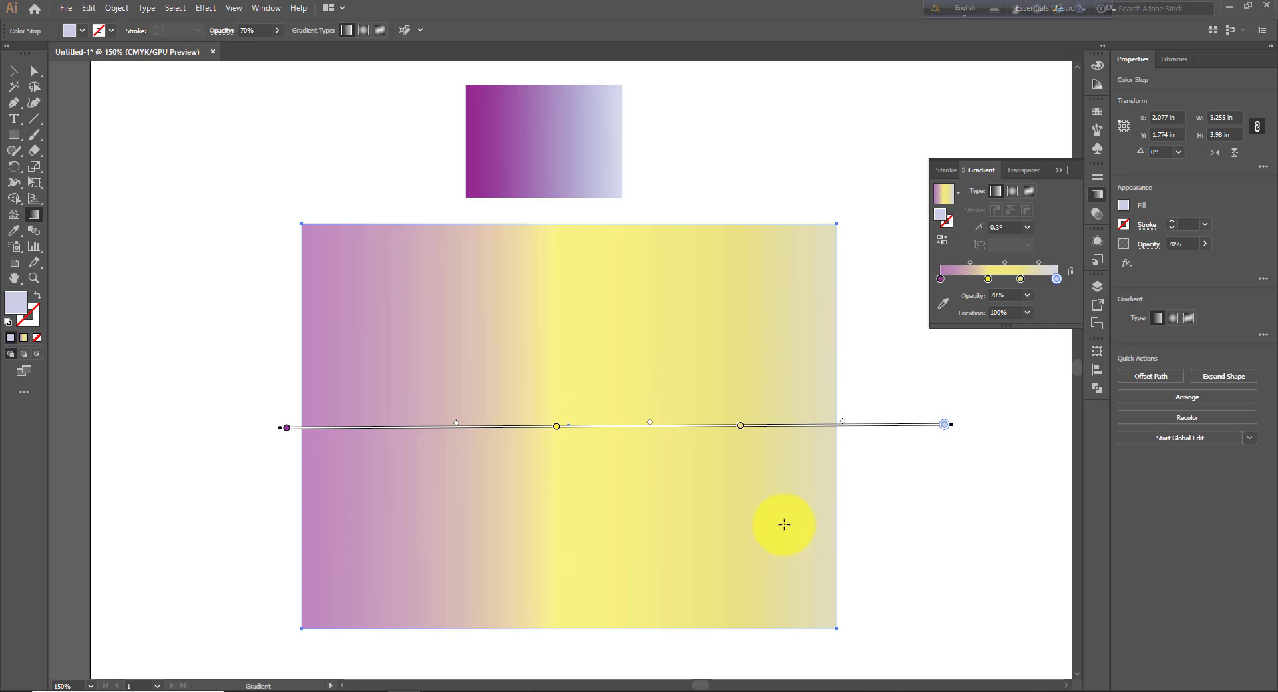
# Step: Set the lavender stop's location to 20%, then to 40%
pyautogui.click(1028, 312)
pyautogui.click(1045, 356)
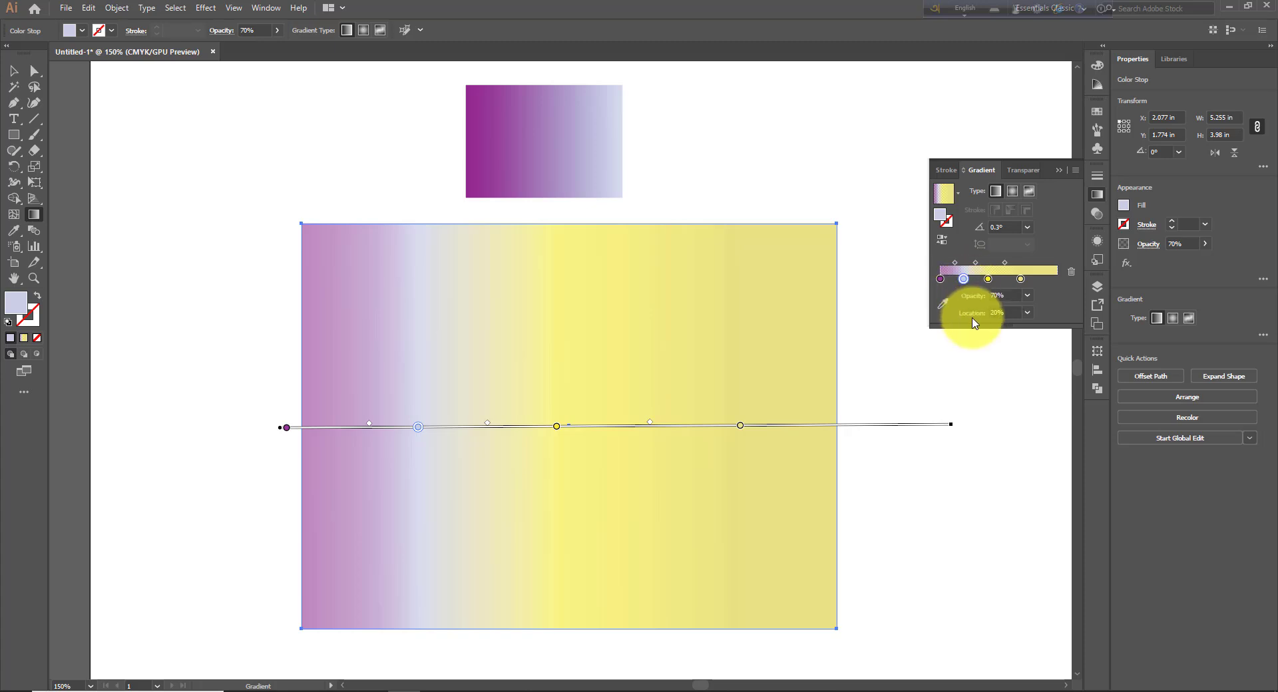
pyautogui.click(1027, 312)
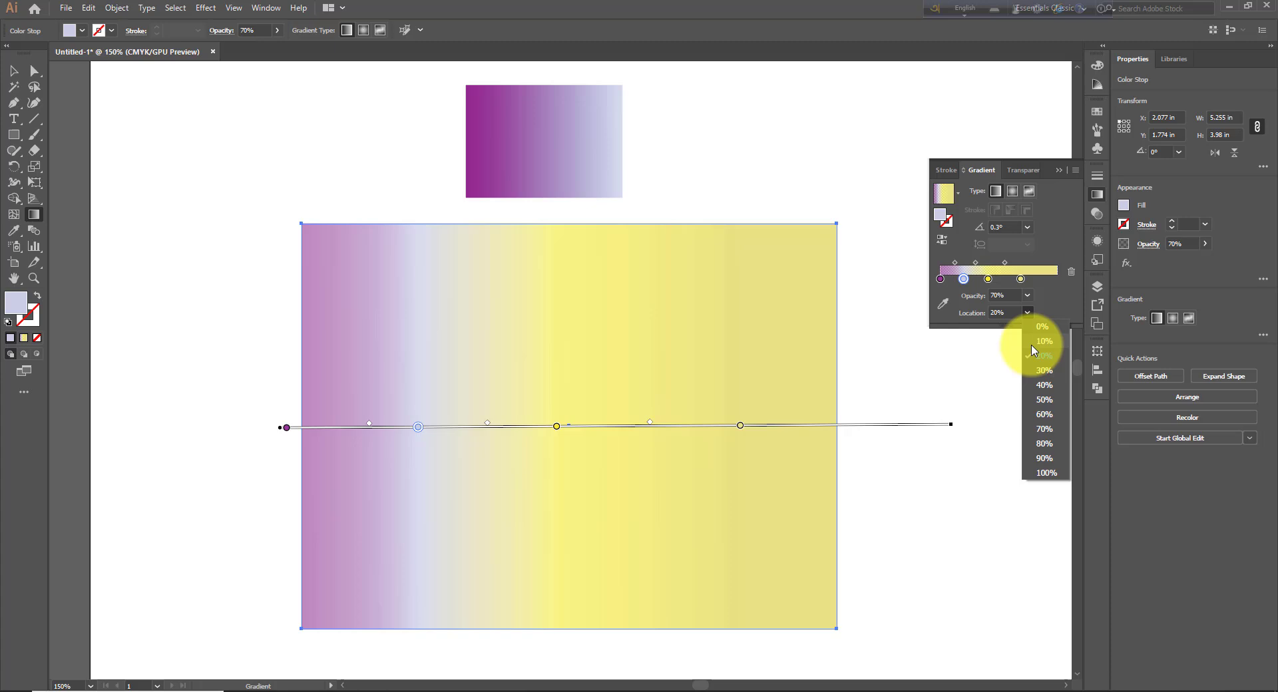
pyautogui.click(1044, 386)
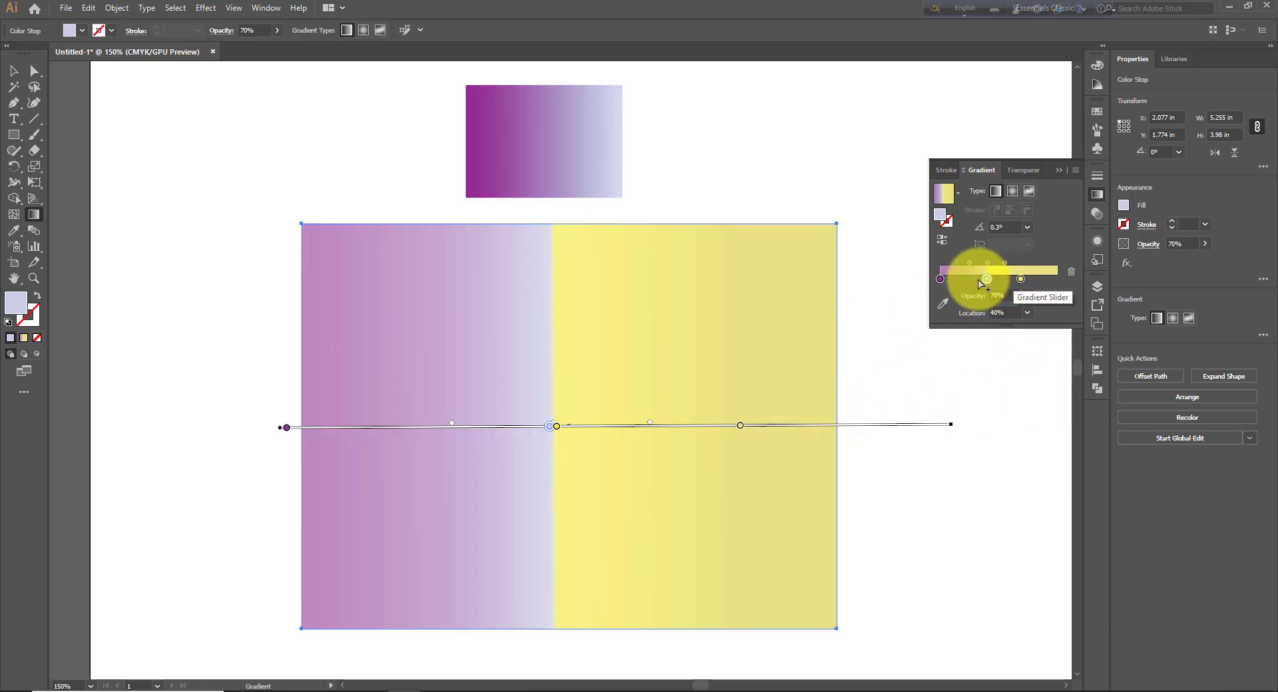
# Step: Move the first yellow stop to about 19%, then set its location to 0% and finally to 40%
pyautogui.moveTo(987, 280)
pyautogui.mouseDown()
pyautogui.moveTo(961, 279)
pyautogui.moveTo(1029, 280)
pyautogui.moveTo(962, 279)
pyautogui.mouseUp()
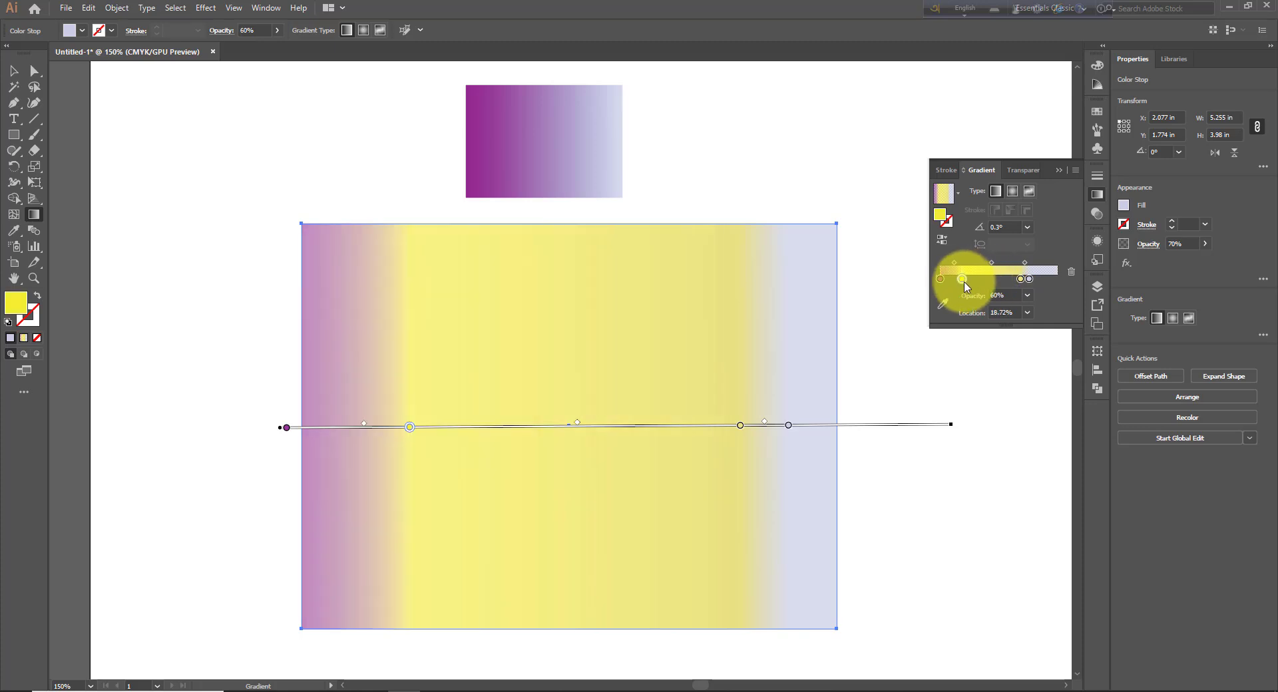
pyautogui.click(1028, 313)
pyautogui.click(1042, 334)
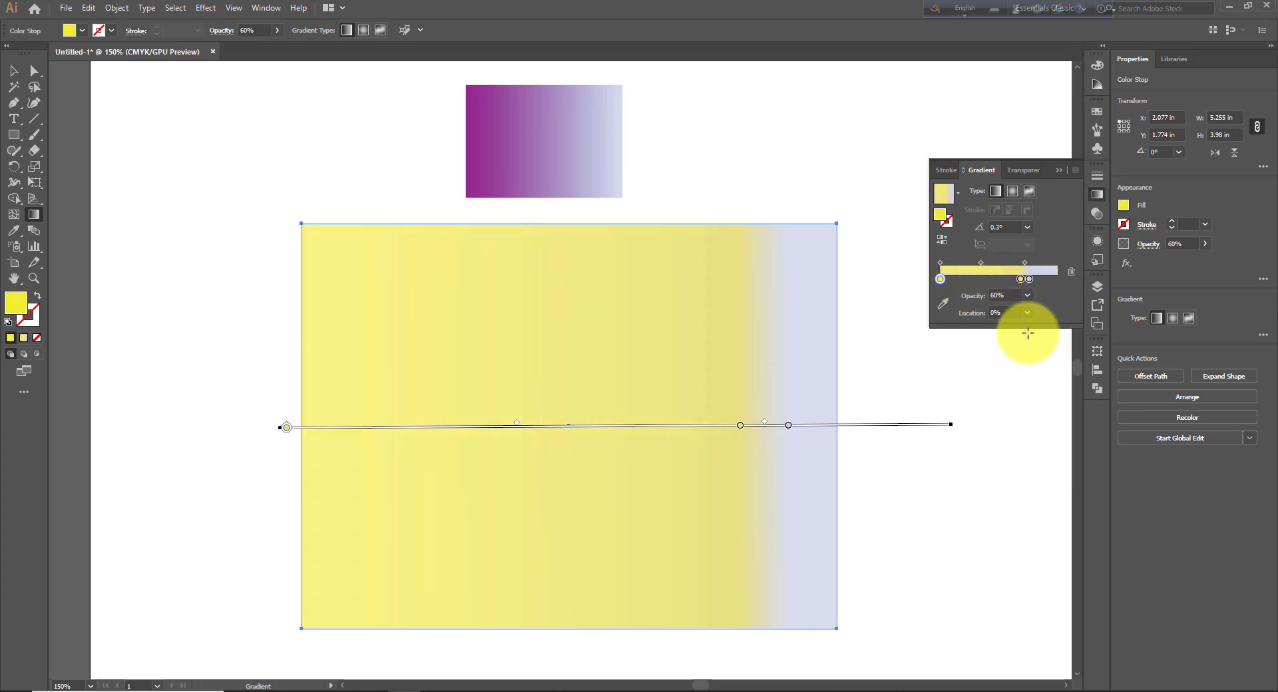
pyautogui.click(1028, 313)
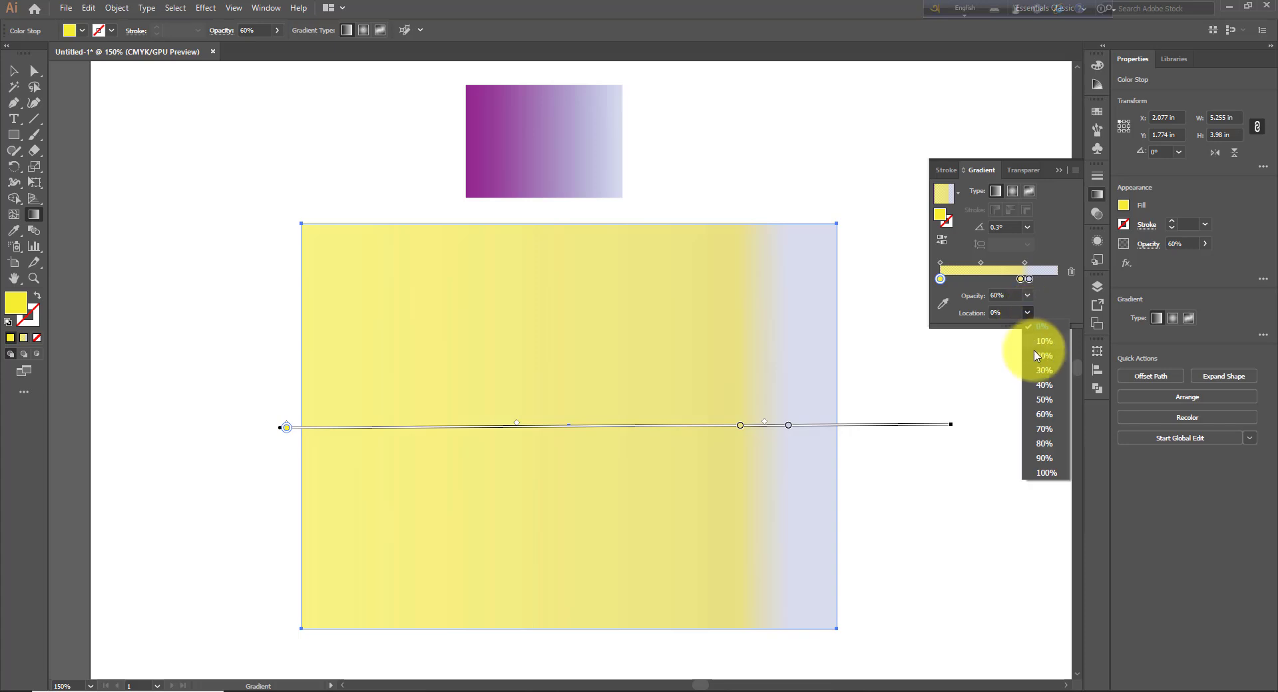
pyautogui.click(1043, 373)
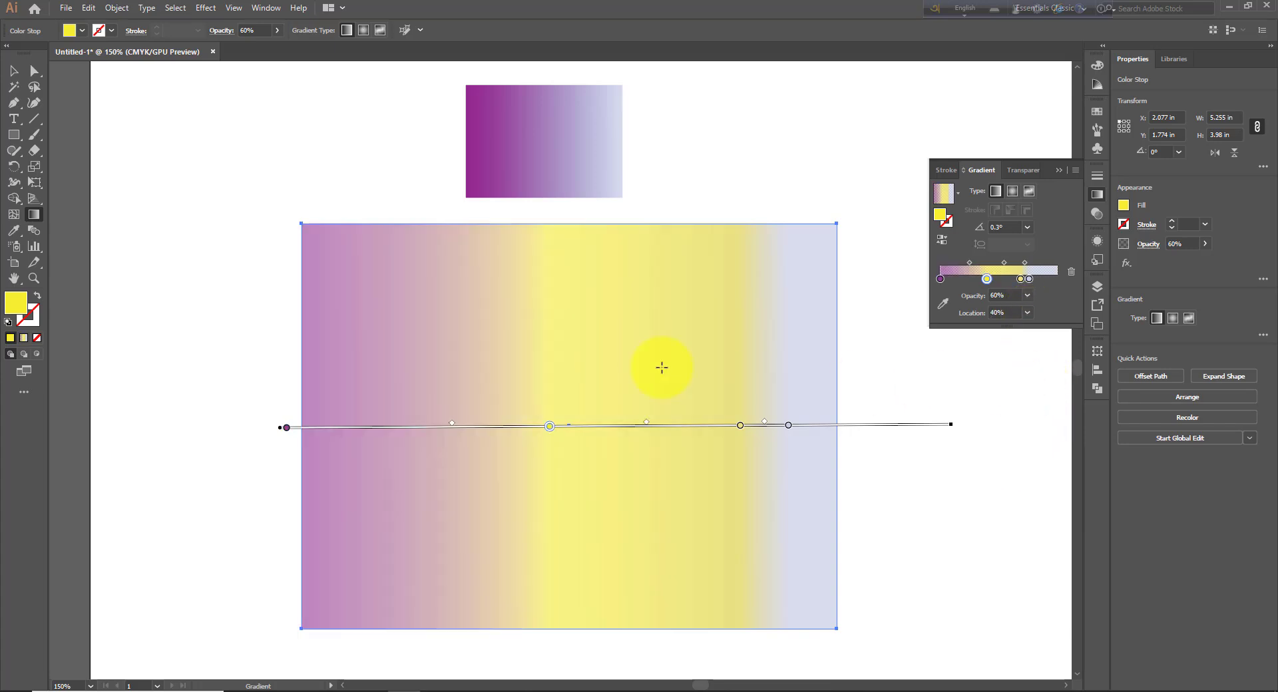
# Step: Remove both yellow stops from the gradient and move the lavender stop to about 92.5%
pyautogui.click(996, 294)
pyautogui.moveTo(986, 279); pyautogui.dragTo(1047, 278)
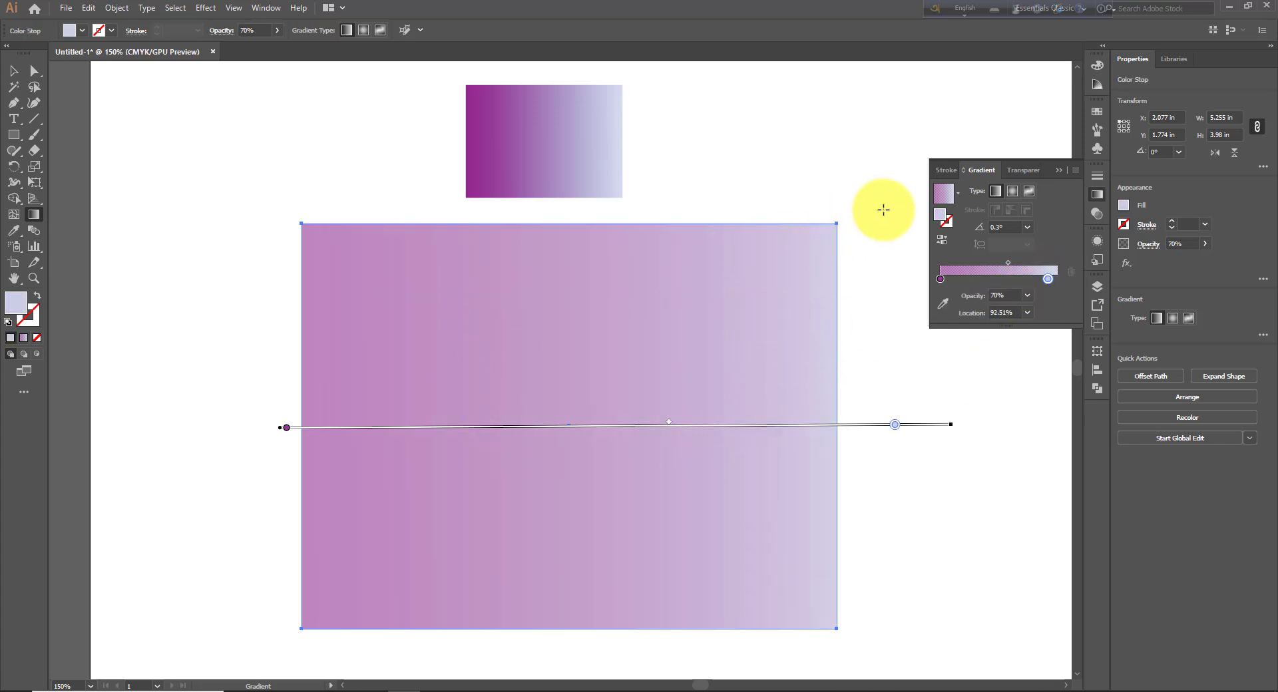
# Step: Recolor the purple starting stop on the rectangle's gradient annotator with the dark green swatch C=90 M=30 Y=95 K=30
pyautogui.click(939, 279)
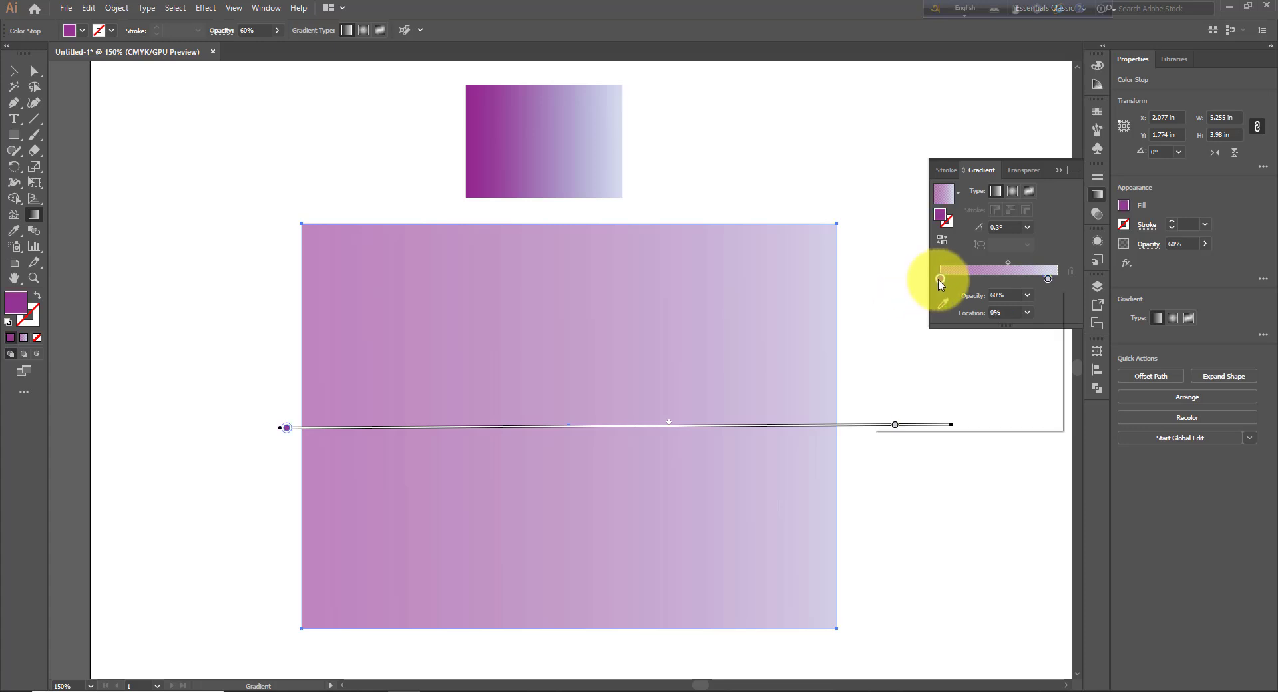
pyautogui.doubleClick(940, 279)
pyautogui.press('Escape')
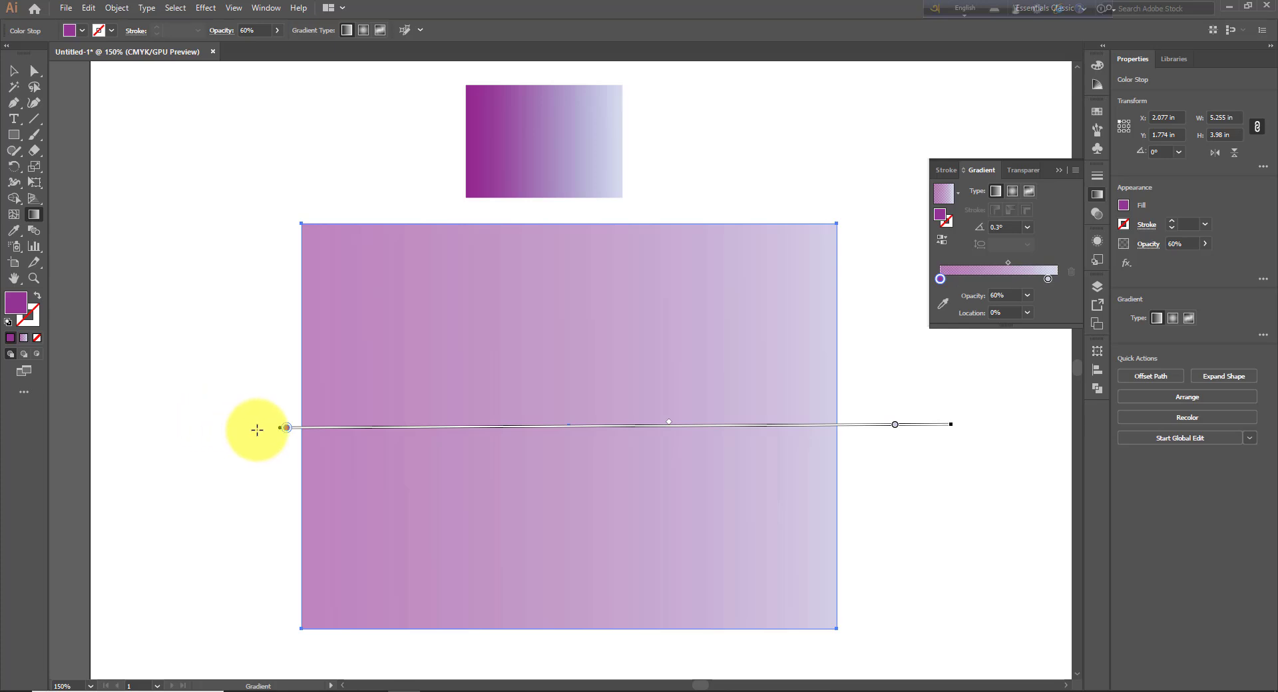
pyautogui.click(286, 429)
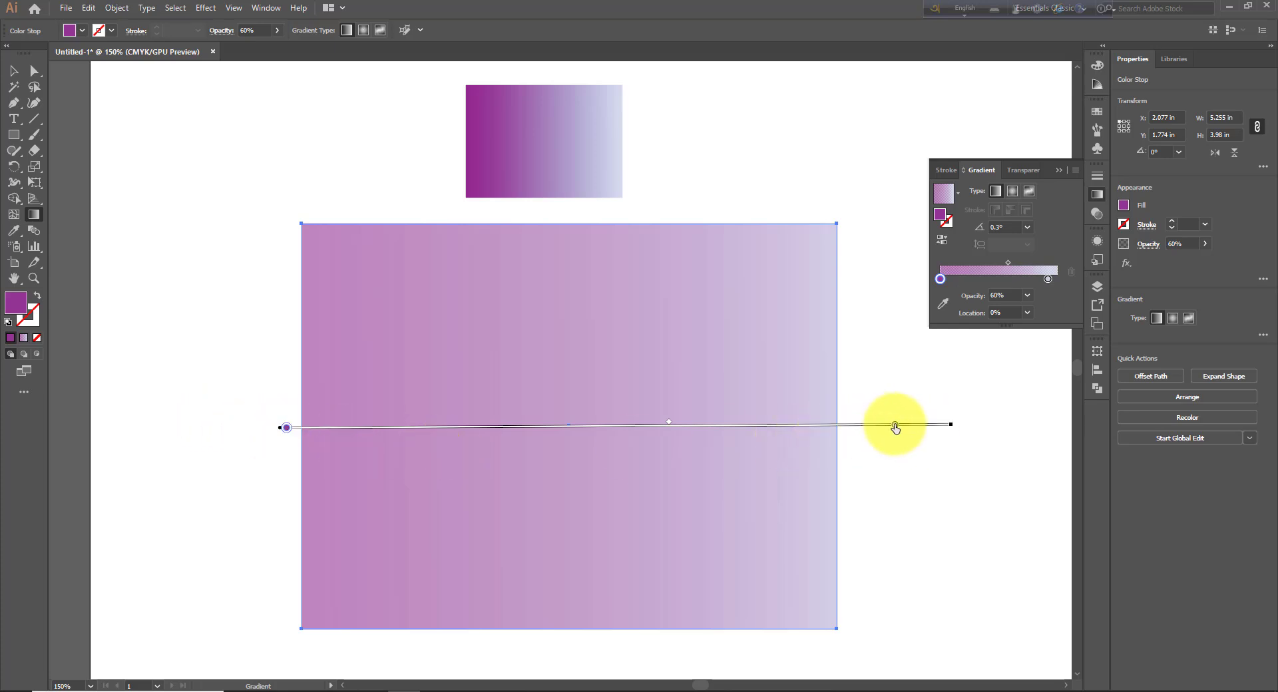
pyautogui.doubleClick(287, 430)
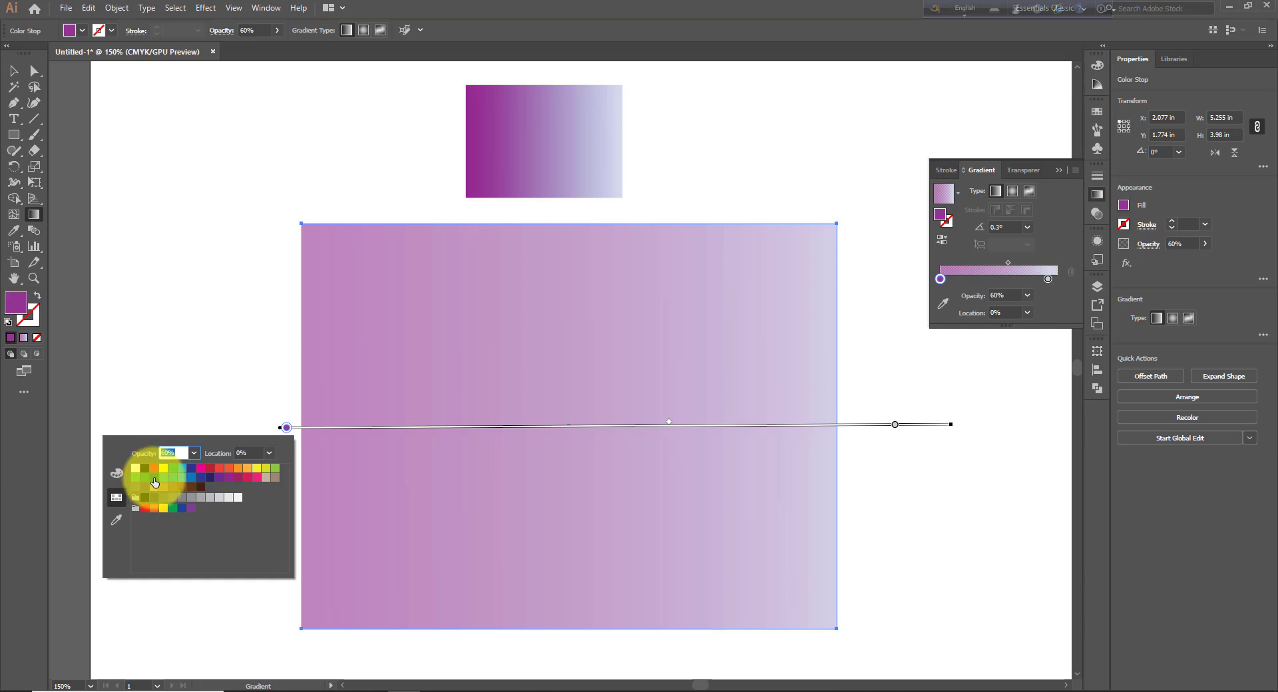
pyautogui.click(154, 479)
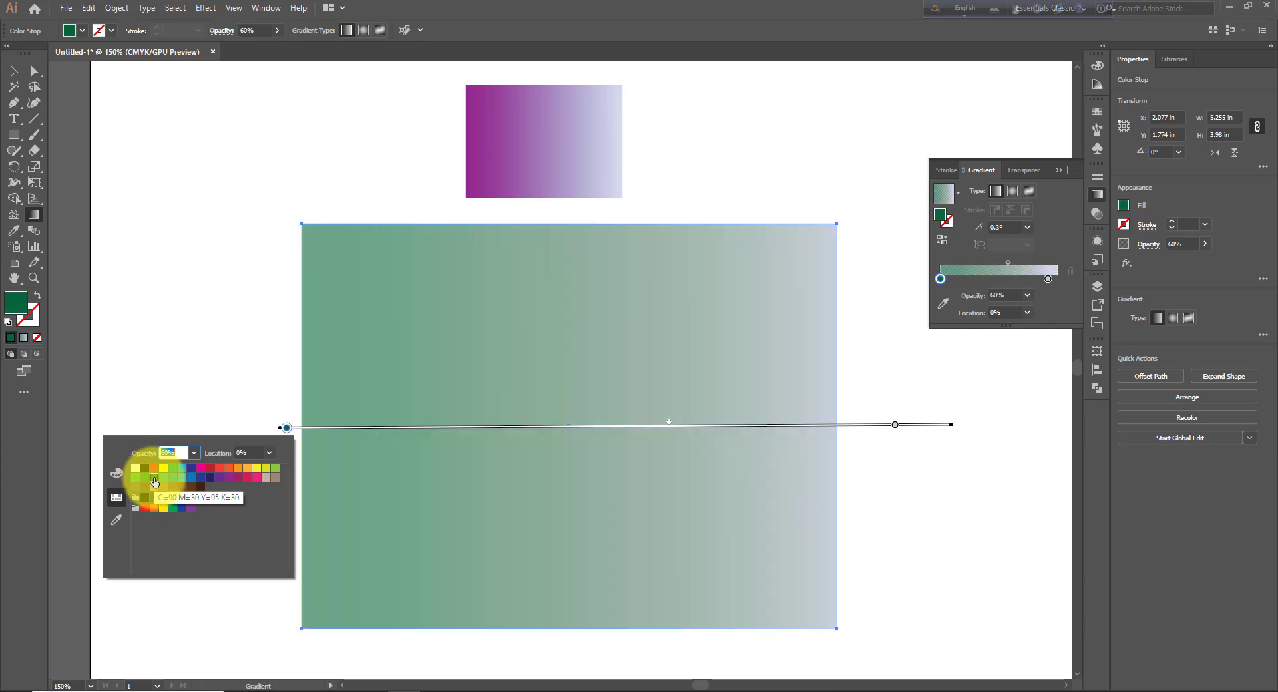
# Step: Recolor the lavender end stop with the dark red swatch and set the green starting stop's opacity to 100%
pyautogui.click(895, 426)
pyautogui.doubleClick(895, 426)
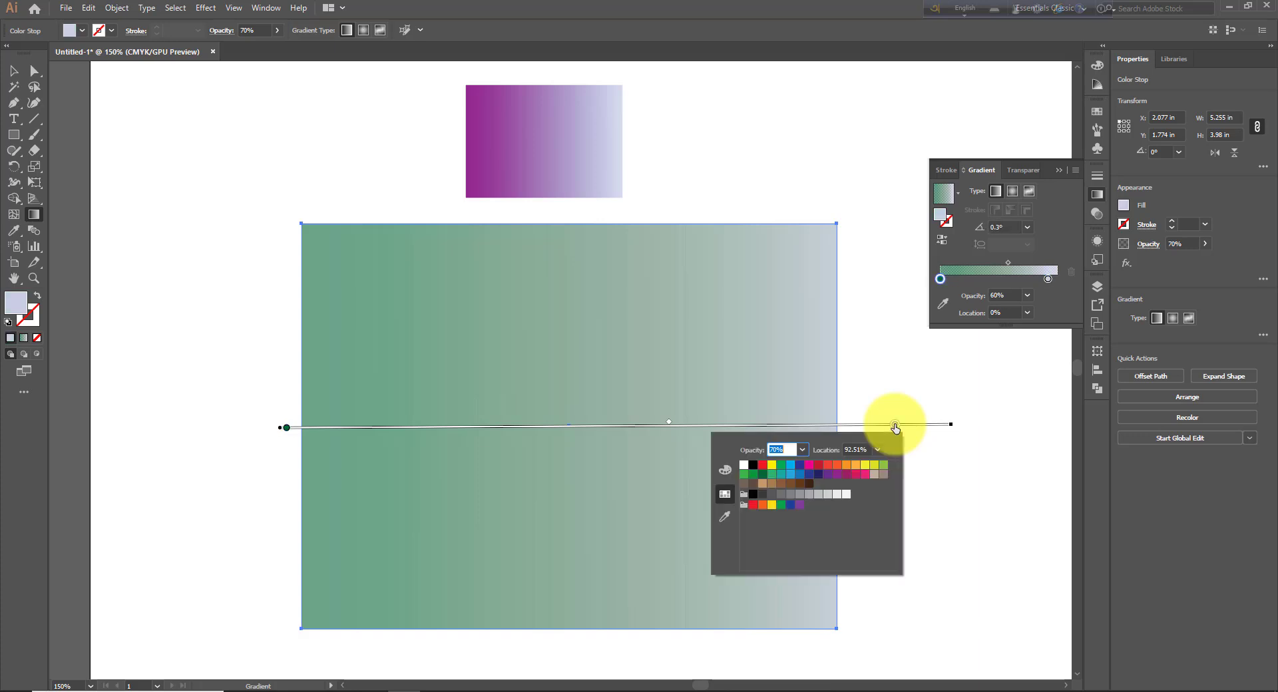
pyautogui.click(819, 466)
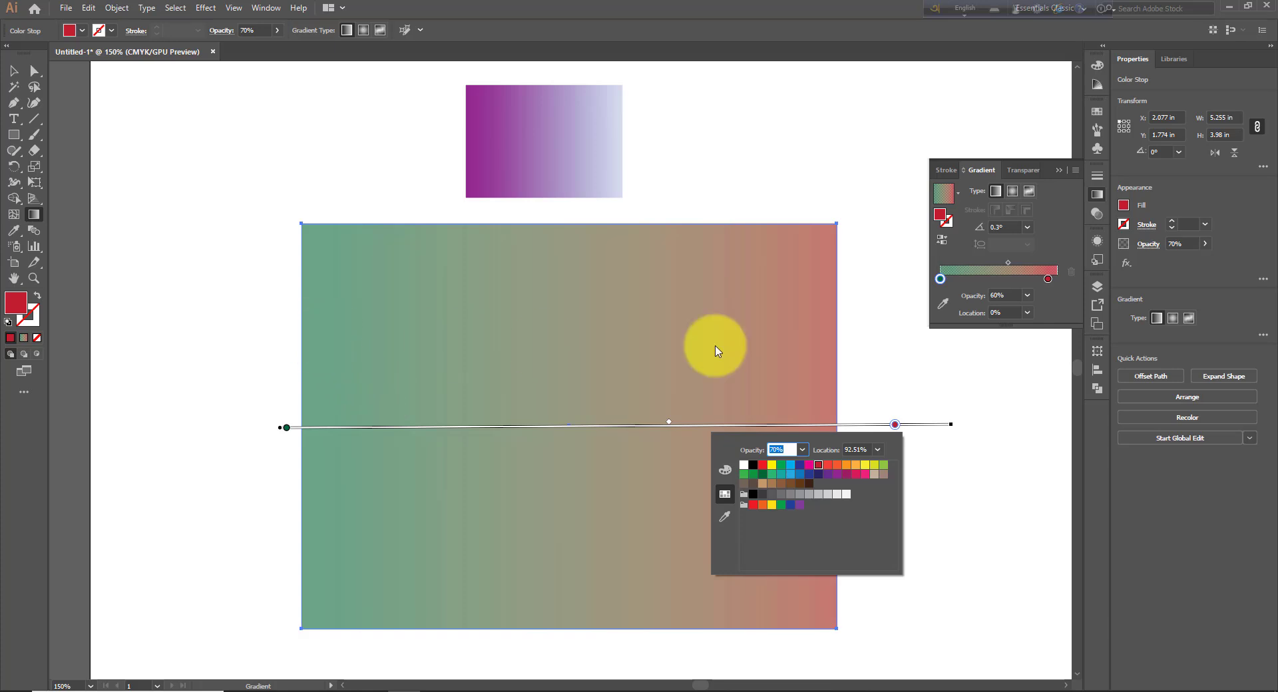
pyautogui.click(1027, 296)
pyautogui.click(1027, 295)
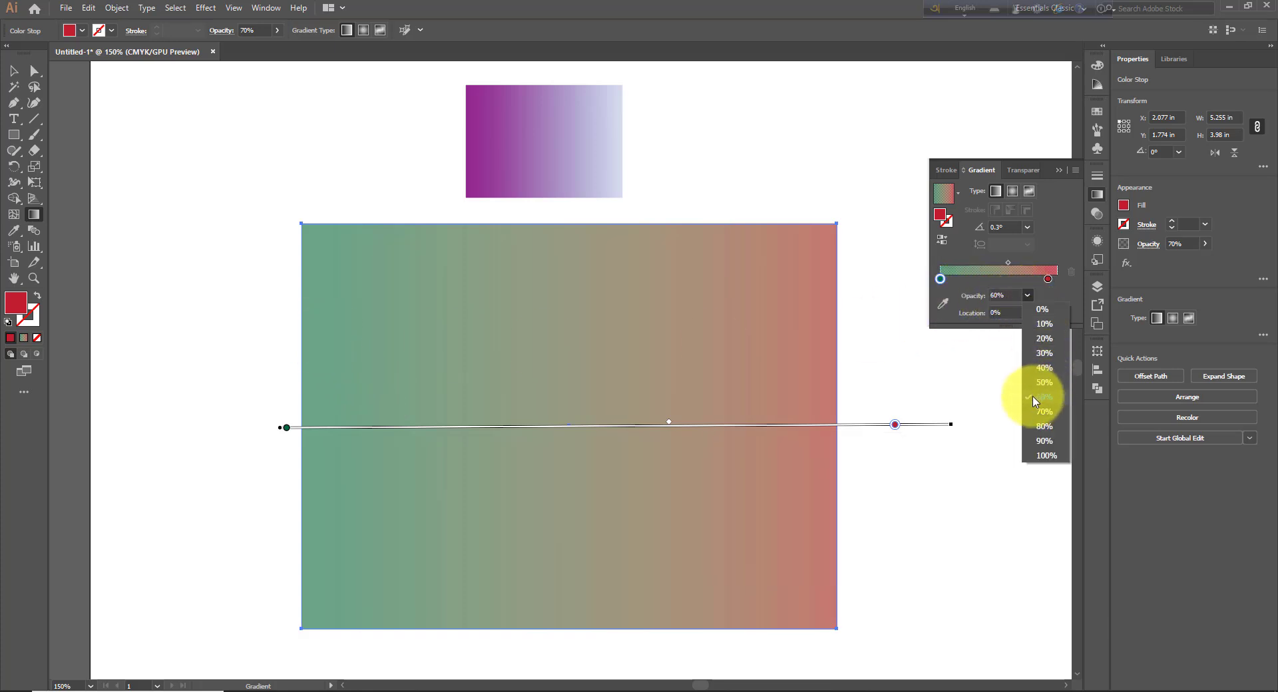
pyautogui.click(1039, 457)
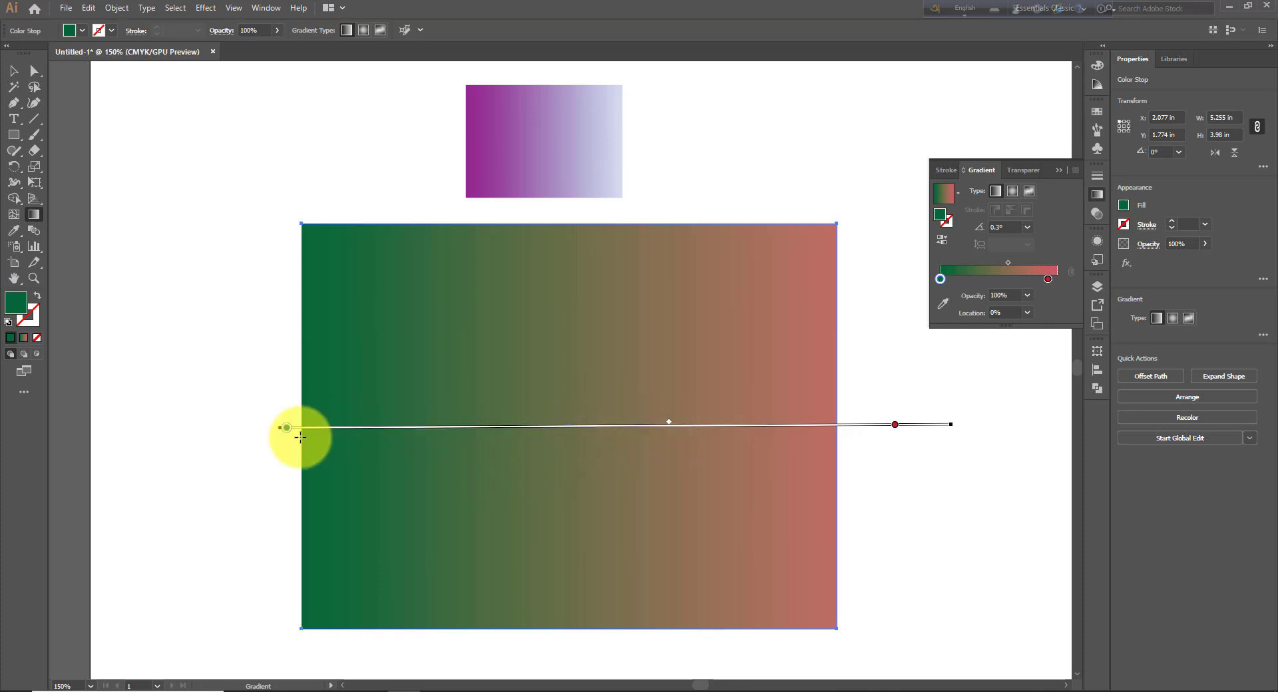
# Step: Recolor the red end stop with the crimson pink swatch and move the gradient midpoint slightly past the middle toward that stop
pyautogui.doubleClick(894, 424)
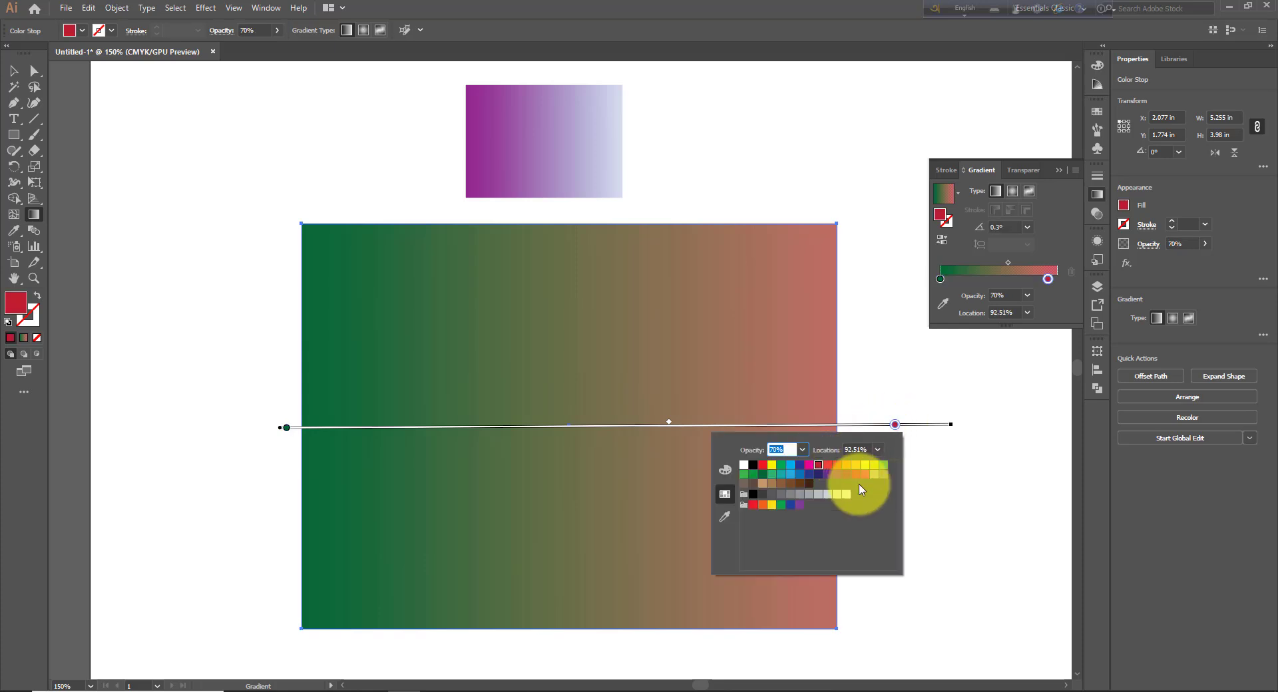
pyautogui.click(854, 474)
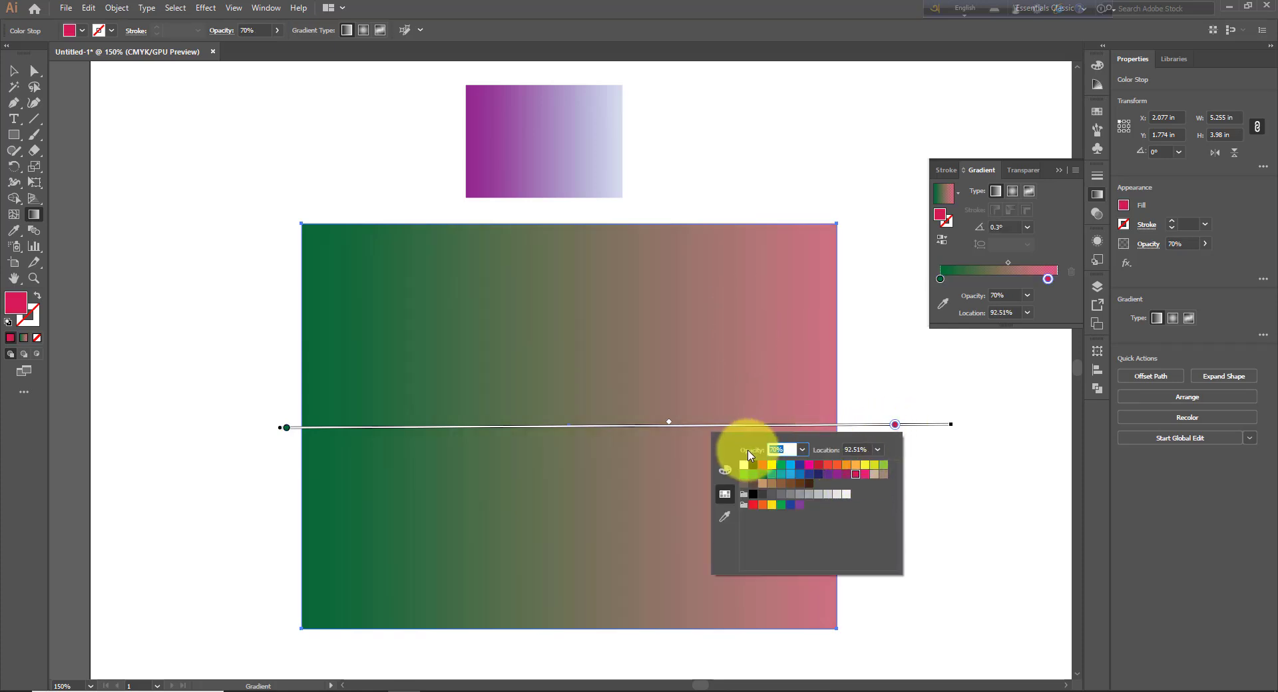
pyautogui.click(669, 424)
pyautogui.moveTo(669, 426)
pyautogui.mouseDown()
pyautogui.moveTo(442, 423)
pyautogui.moveTo(695, 423)
pyautogui.moveTo(384, 425)
pyautogui.mouseUp()
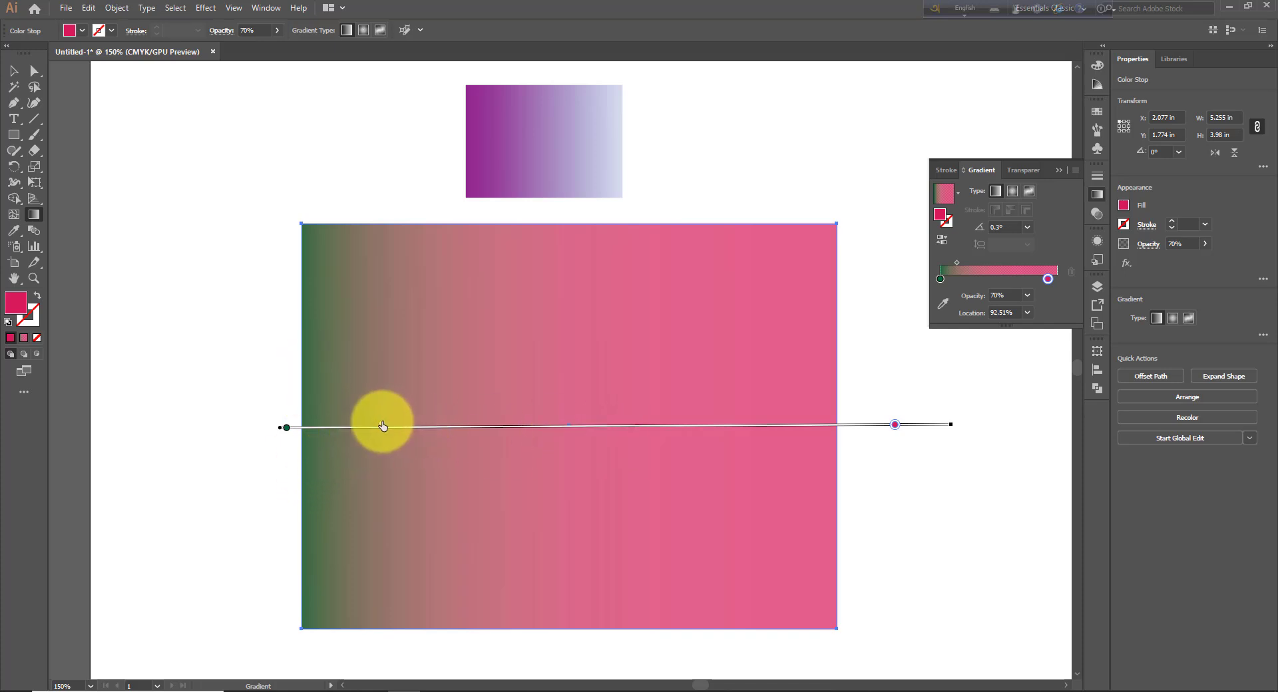
pyautogui.moveTo(394, 427); pyautogui.dragTo(704, 423)
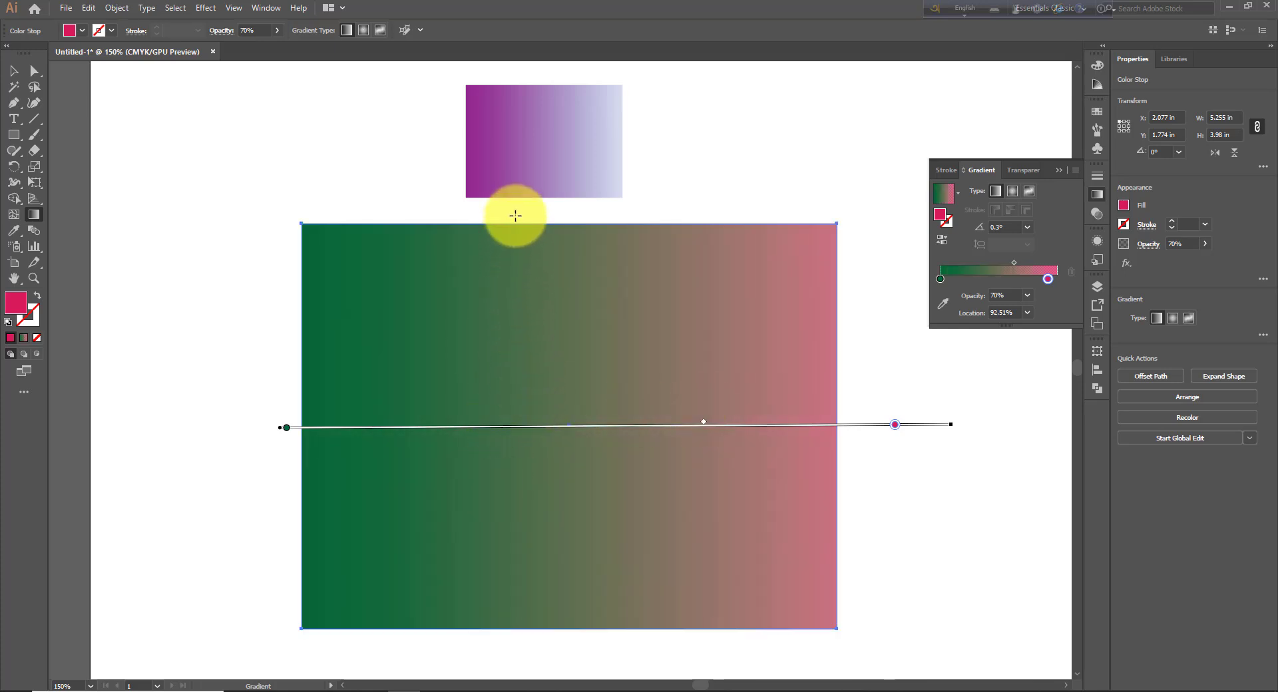
# Step: Redraw the rectangle's gradient from top to bottom and along both diagonals, and set its angle to 90°
pyautogui.moveTo(516, 213); pyautogui.dragTo(511, 599)
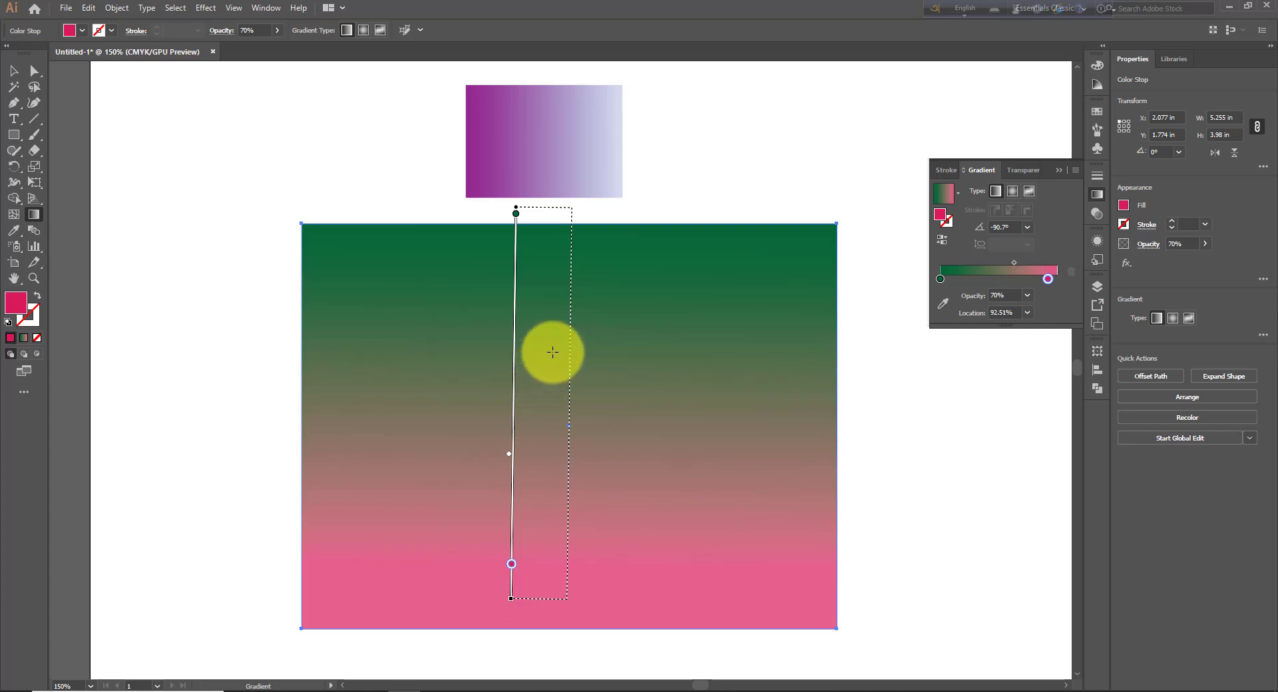
pyautogui.moveTo(803, 240); pyautogui.dragTo(335, 570)
pyautogui.moveTo(285, 216); pyautogui.dragTo(772, 589)
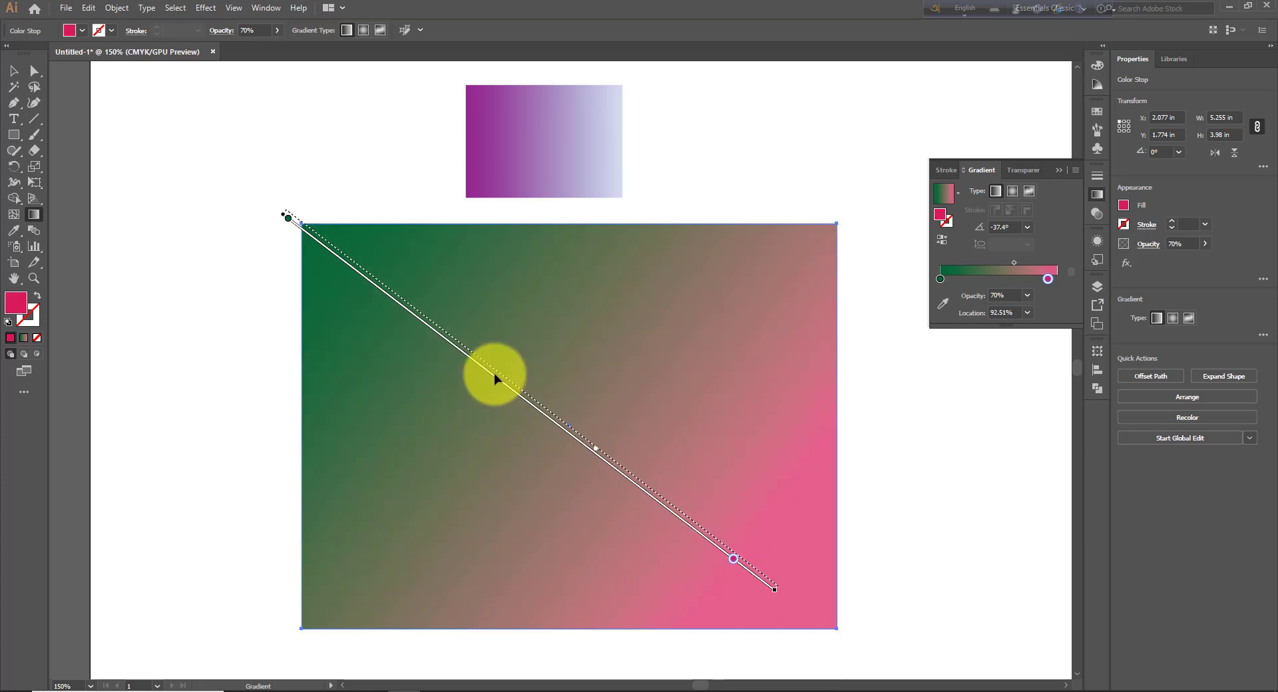
pyautogui.click(1027, 228)
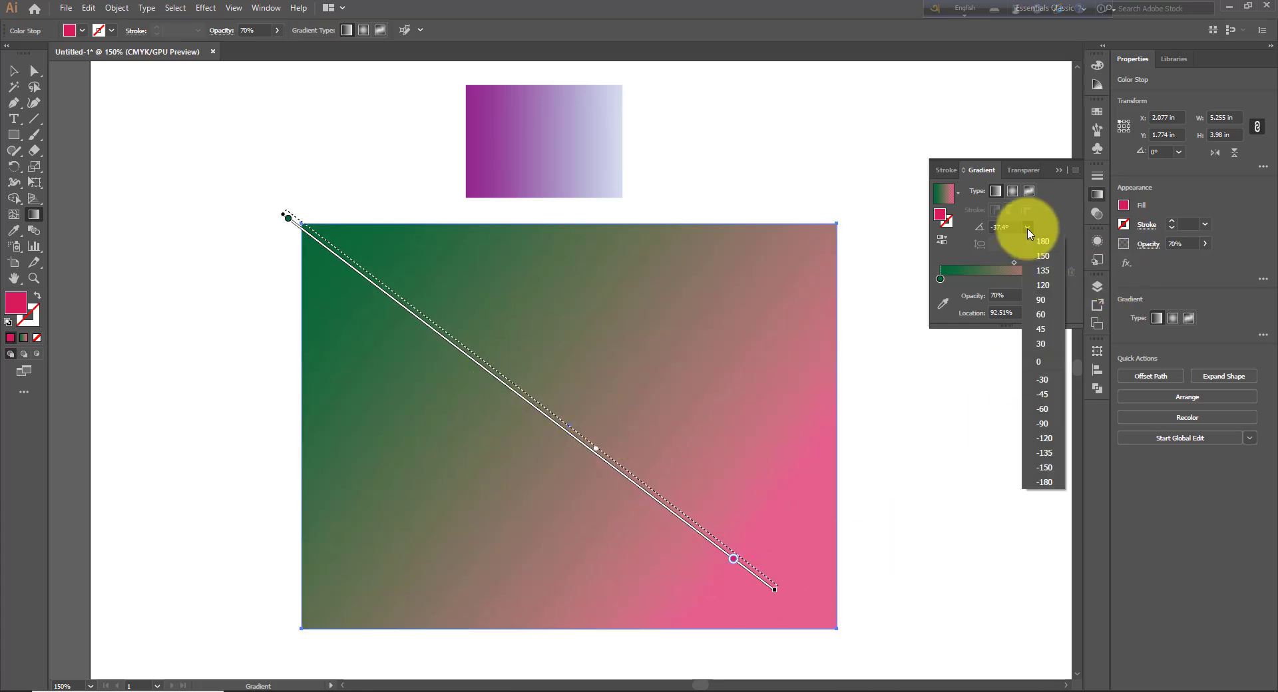
pyautogui.click(1043, 303)
# Step: Redraw the gradient diagonally several times, ending at about -17°, and shift its midpoint slightly toward the green stop
pyautogui.moveTo(744, 223); pyautogui.dragTo(381, 581)
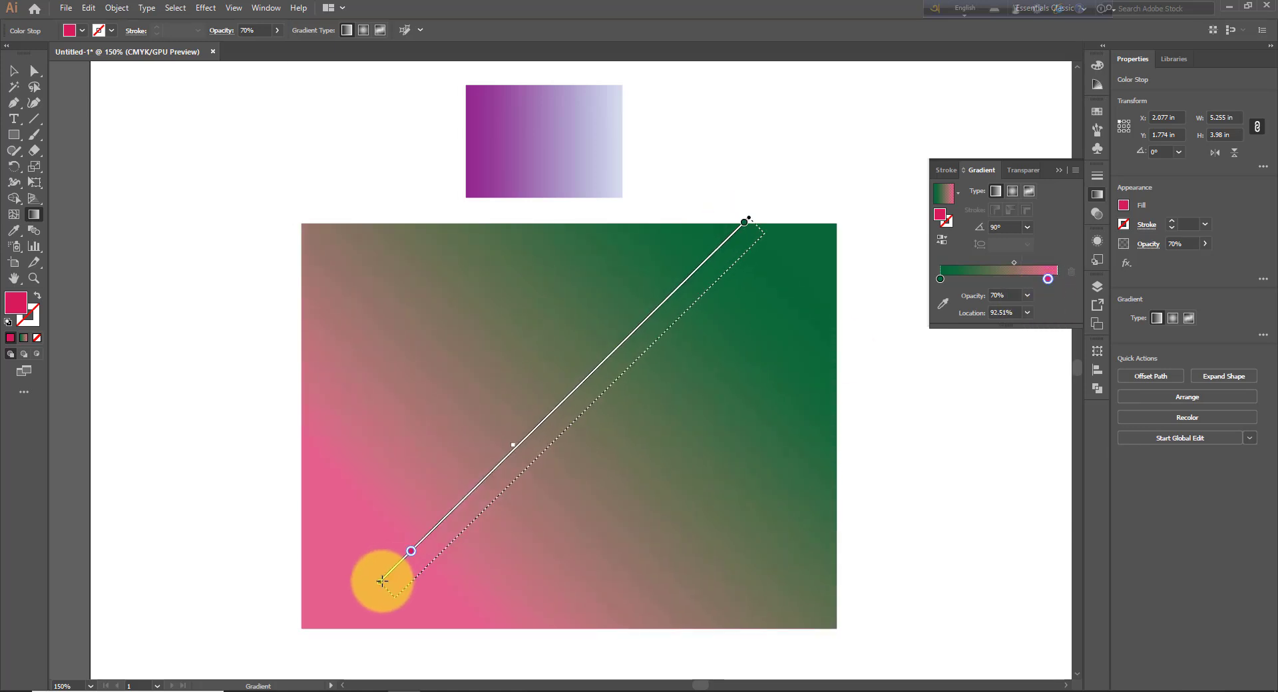
pyautogui.moveTo(452, 247); pyautogui.dragTo(810, 510)
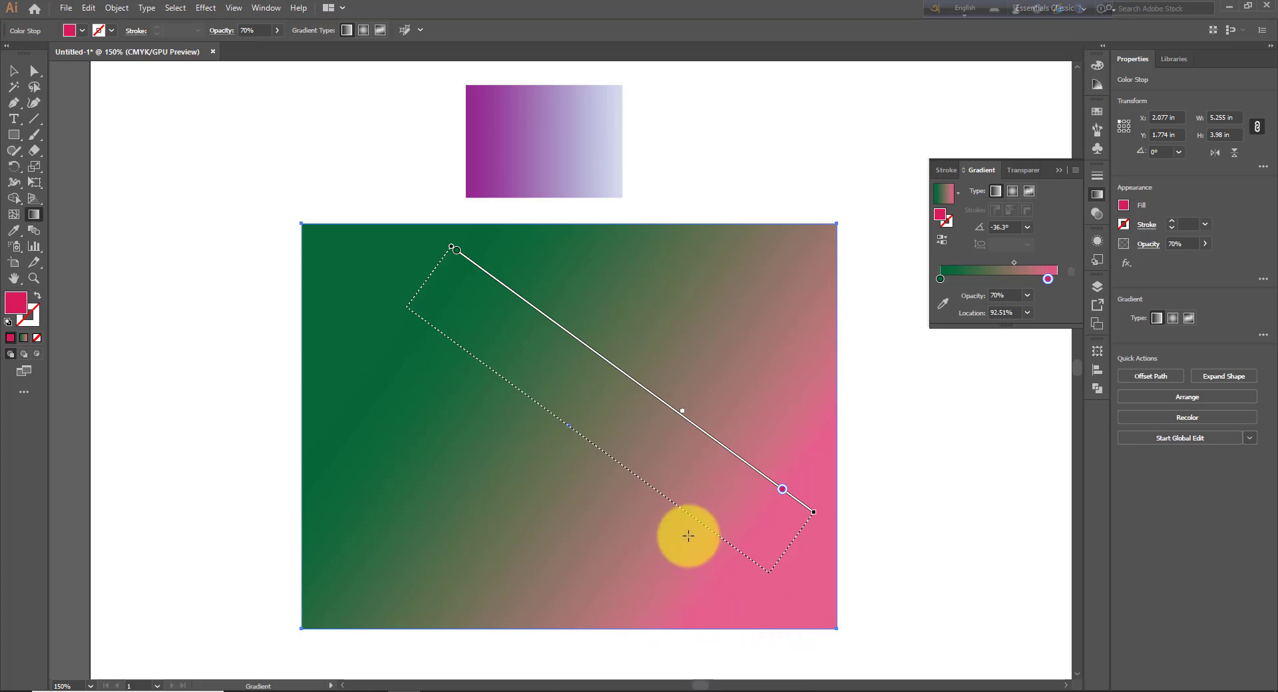
pyautogui.moveTo(635, 242); pyautogui.dragTo(908, 345)
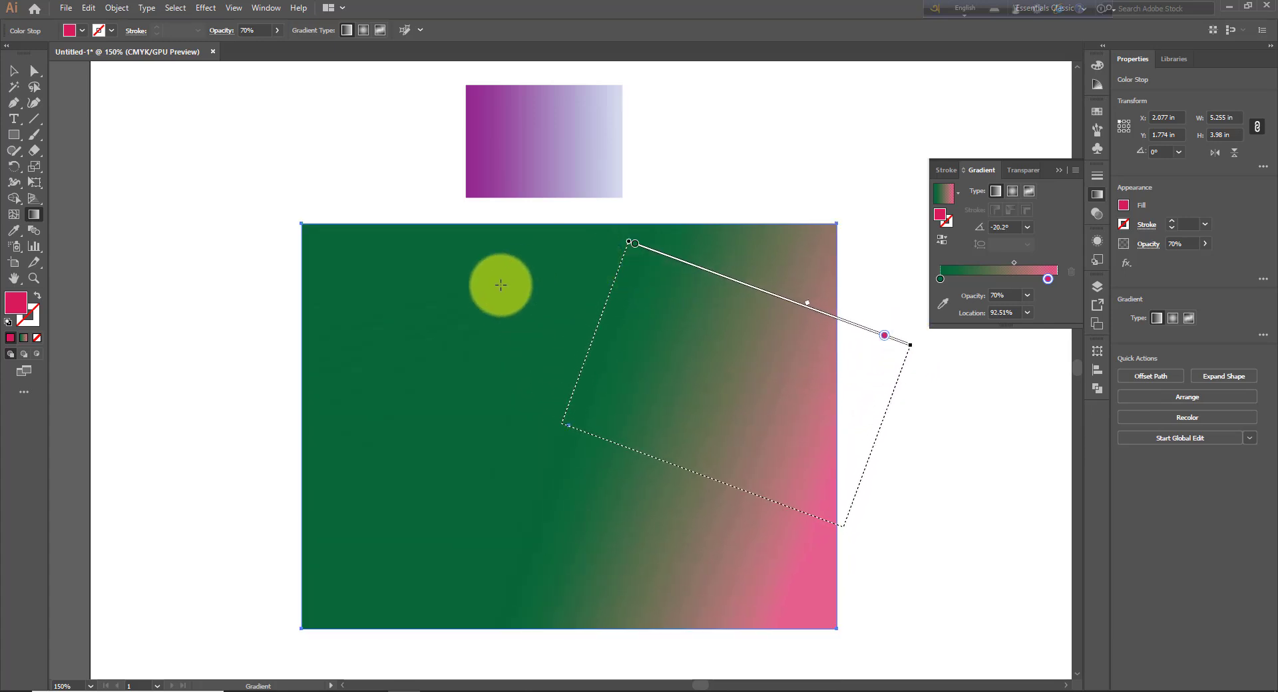
pyautogui.moveTo(429, 308); pyautogui.dragTo(829, 432)
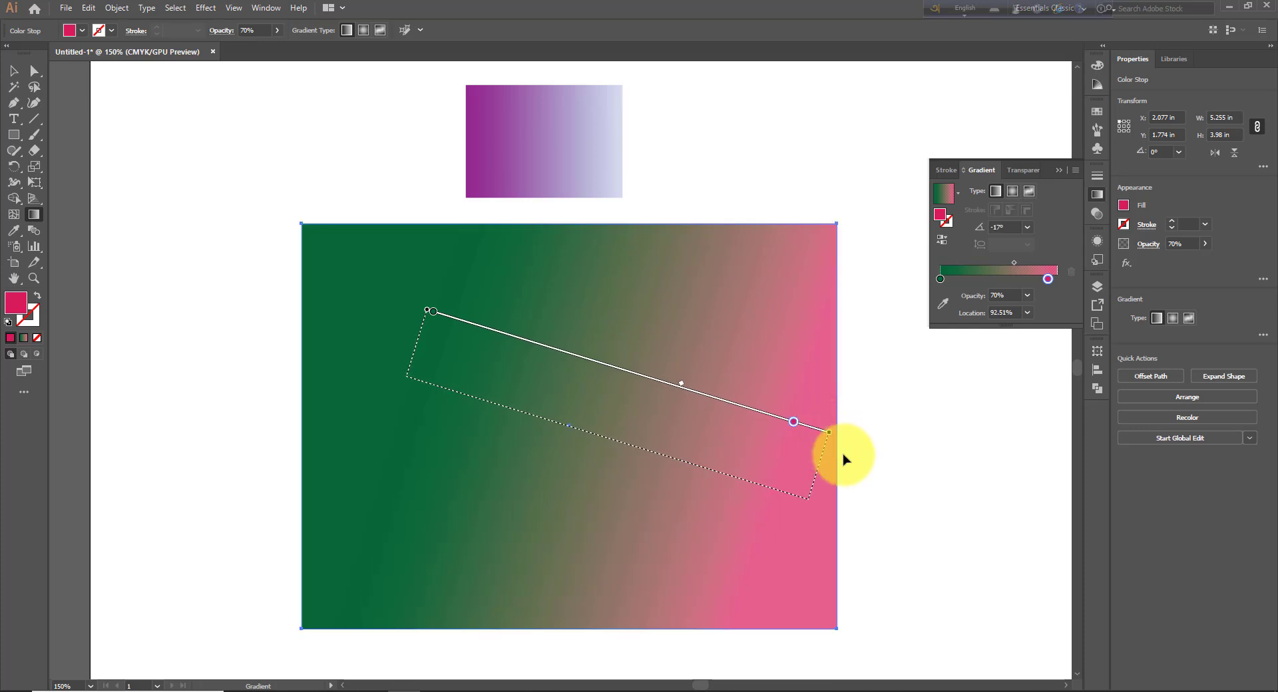
pyautogui.moveTo(684, 386)
pyautogui.mouseDown()
pyautogui.moveTo(556, 345)
pyautogui.moveTo(638, 391)
pyautogui.mouseUp()
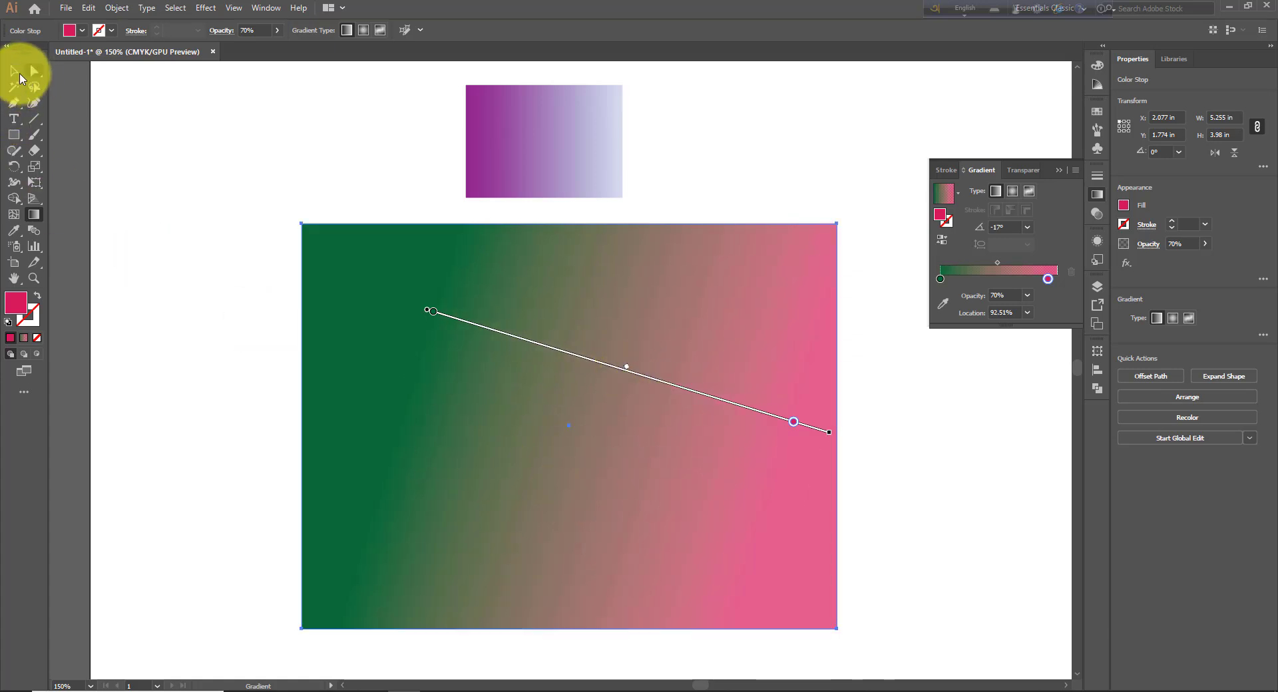
# Step: Delete both gradient rectangles from the artboard
pyautogui.click(20, 78)
pyautogui.click(394, 172)
pyautogui.click(580, 304)
pyautogui.hotkey('ctrl', 'a')
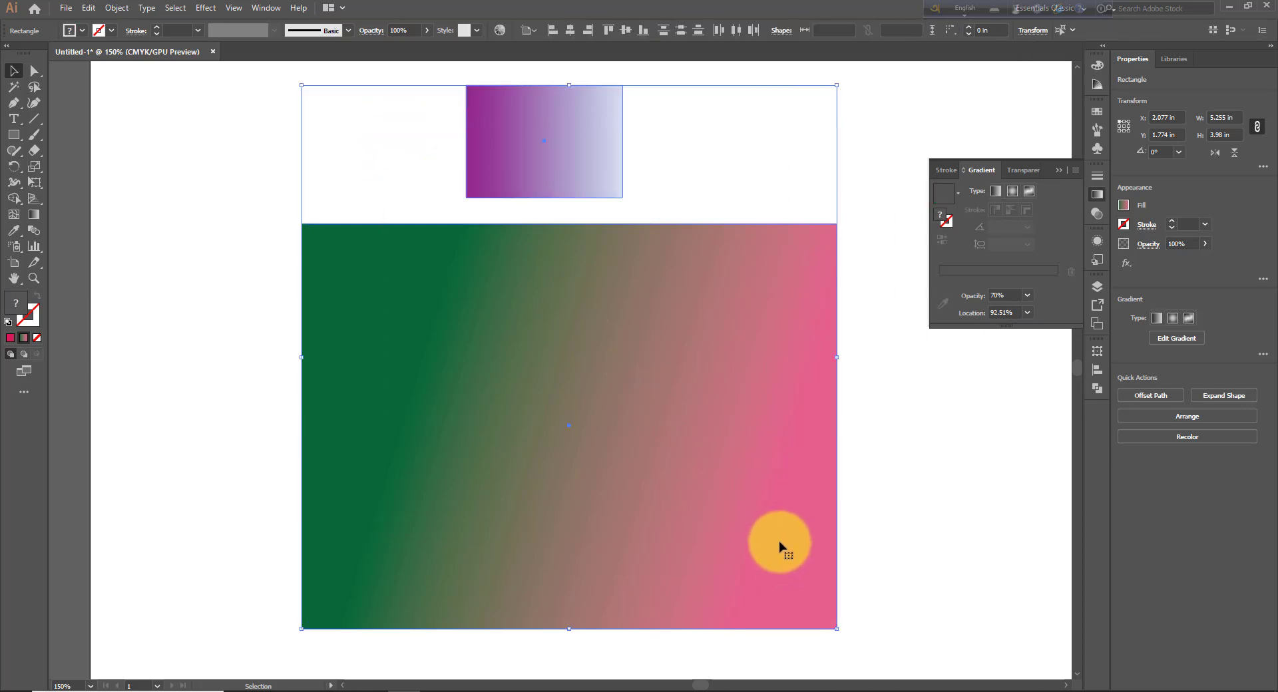
pyautogui.press('Delete')
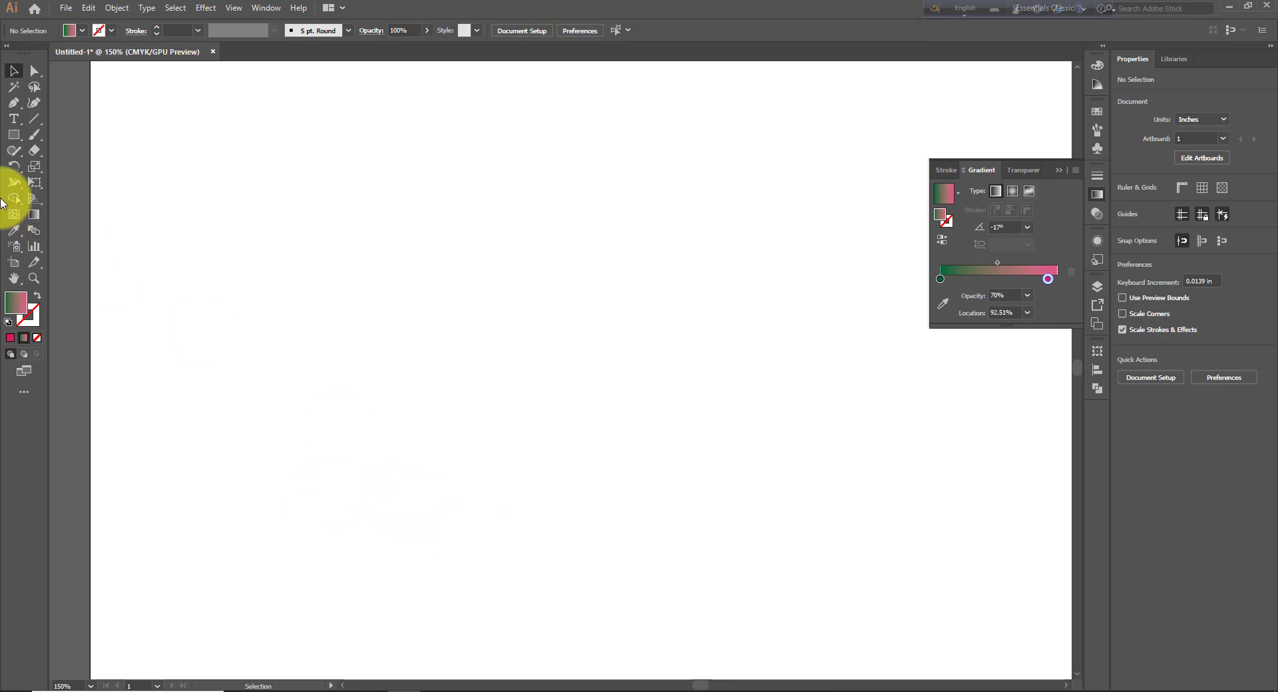
# Step: Draw a new rectangle about 6.43 by 5.12 in and run its green-to-pink gradient from top to bottom at about -88.5°
pyautogui.click(14, 136)
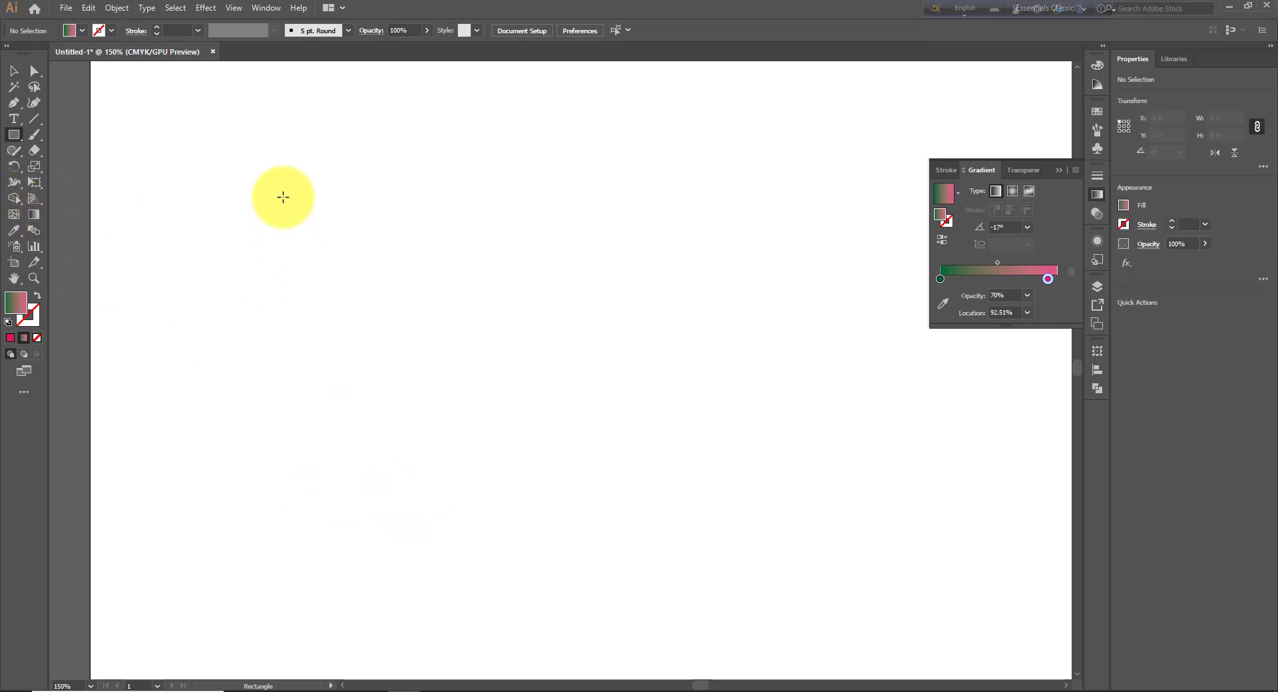
pyautogui.moveTo(237, 130); pyautogui.dragTo(891, 652)
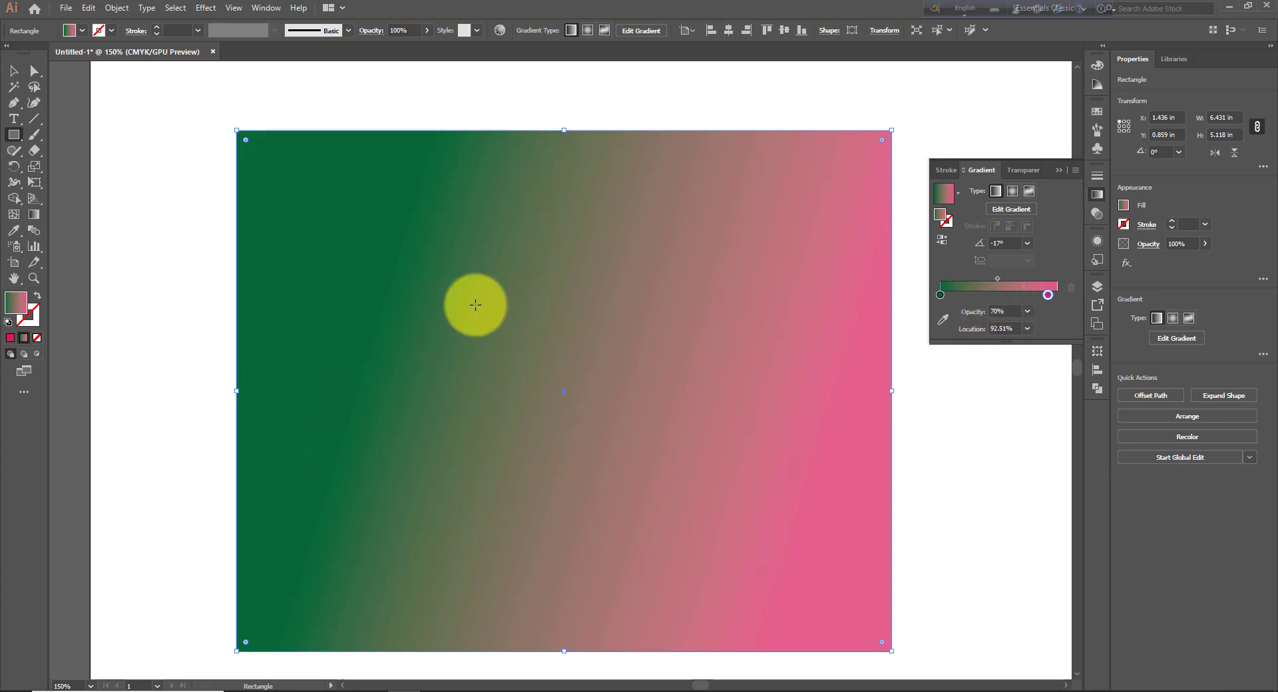
pyautogui.click(31, 215)
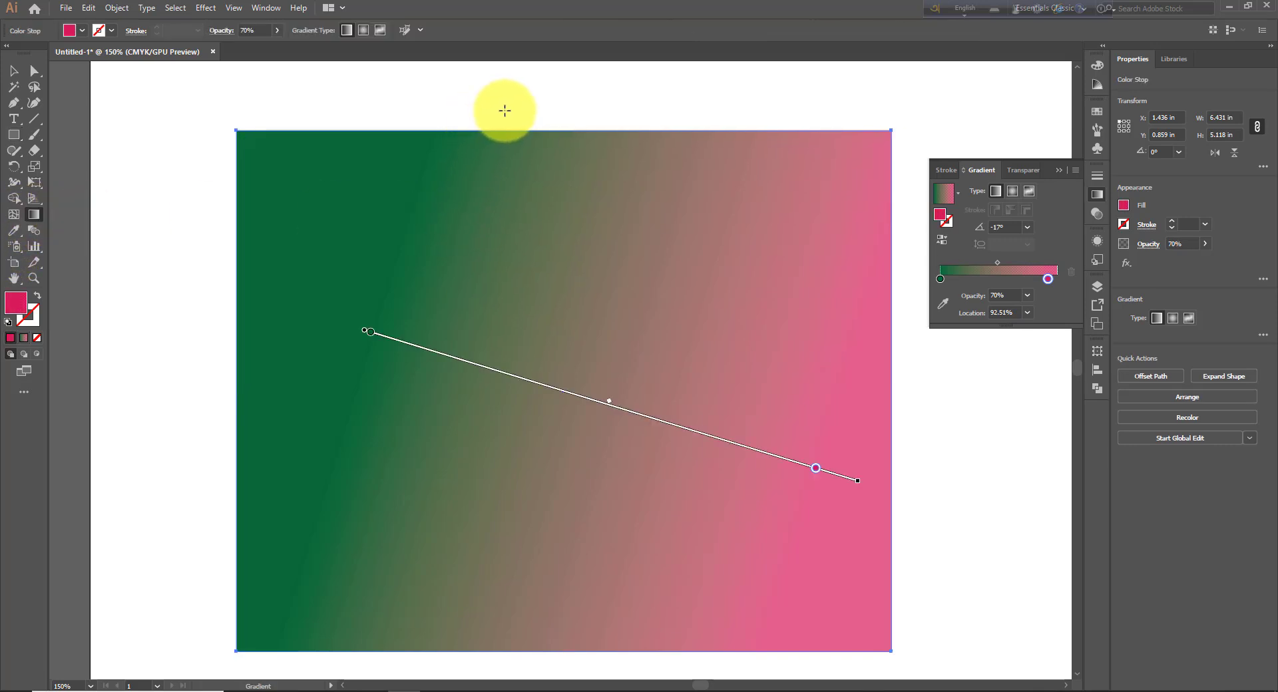
pyautogui.moveTo(504, 109); pyautogui.dragTo(519, 662)
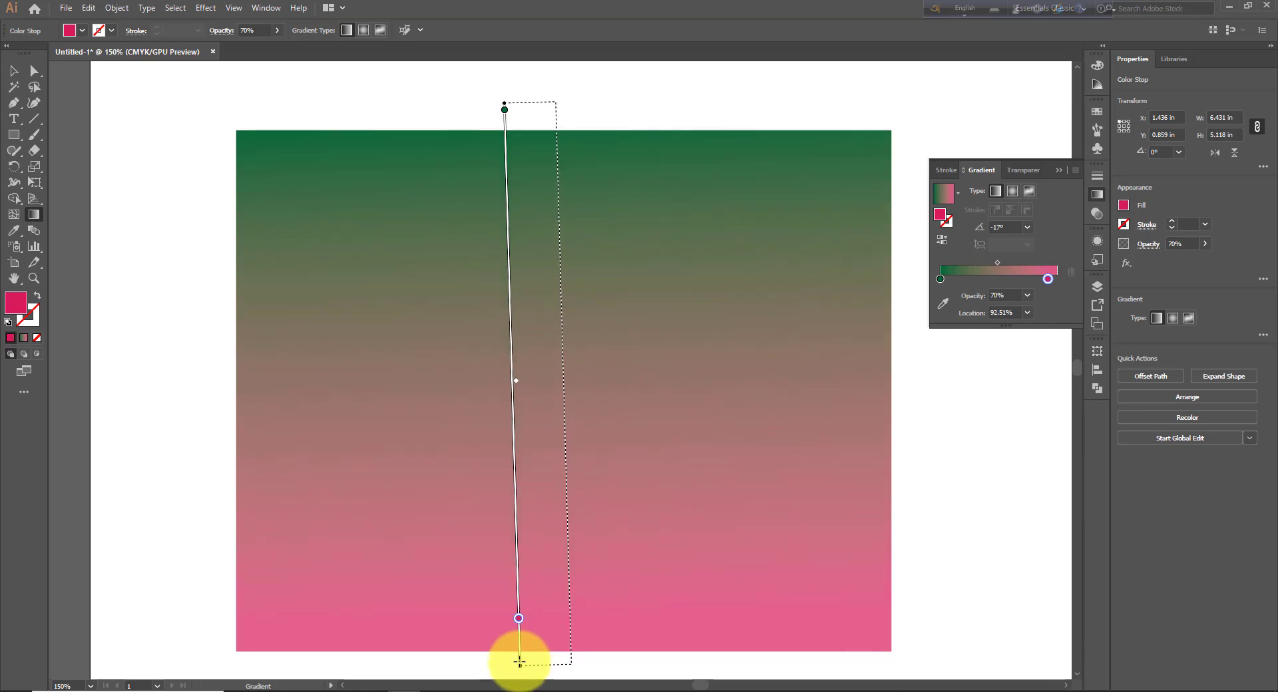
# Step: Apply the Fading Sky gradient preset to the new rectangle
pyautogui.doubleClick(504, 111)
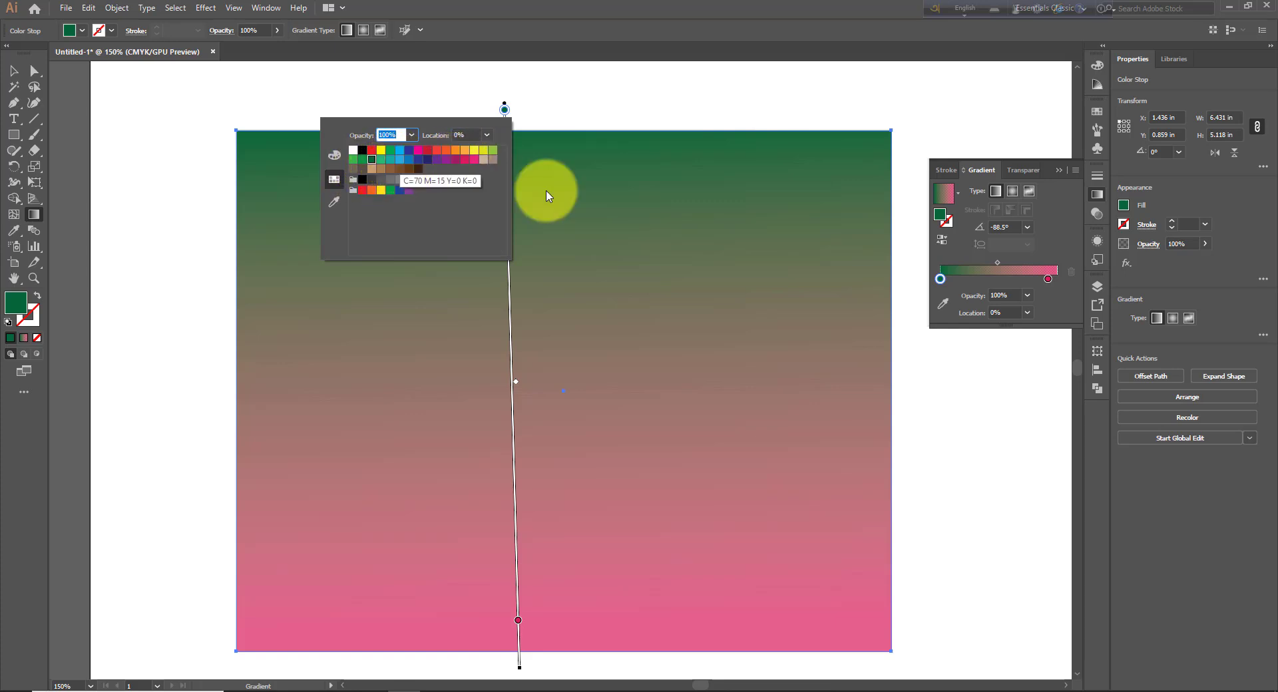
pyautogui.click(675, 109)
pyautogui.click(958, 194)
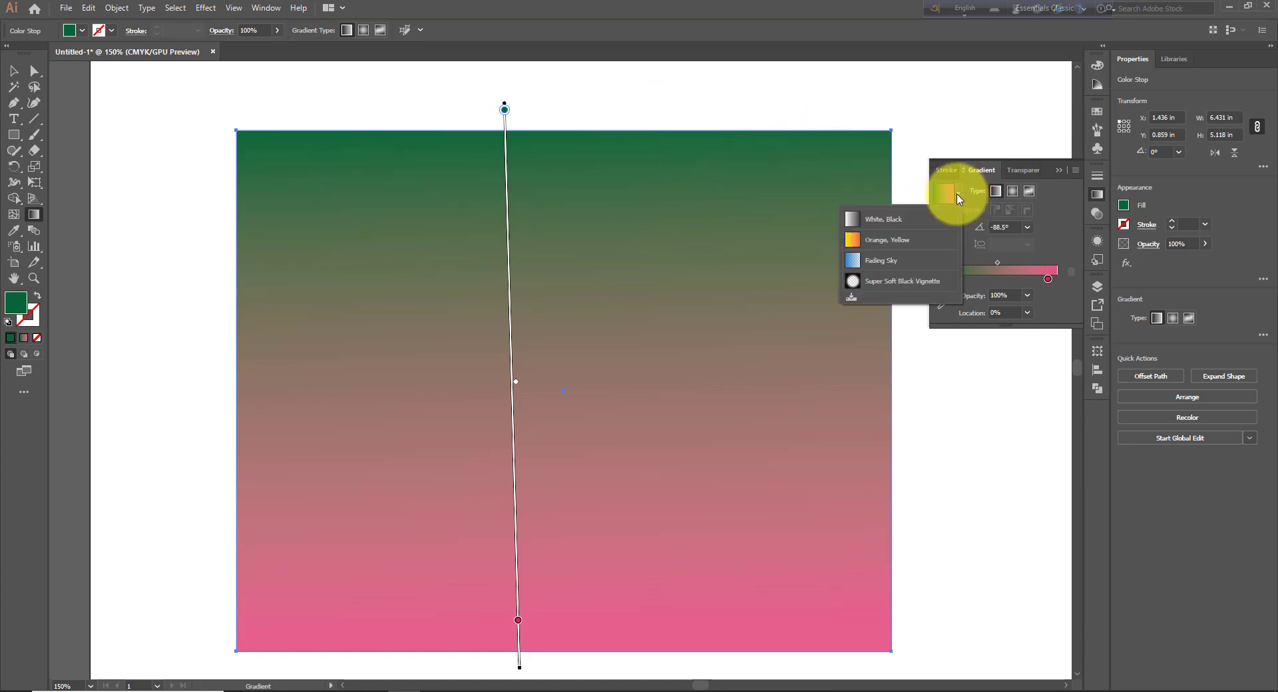
pyautogui.click(890, 266)
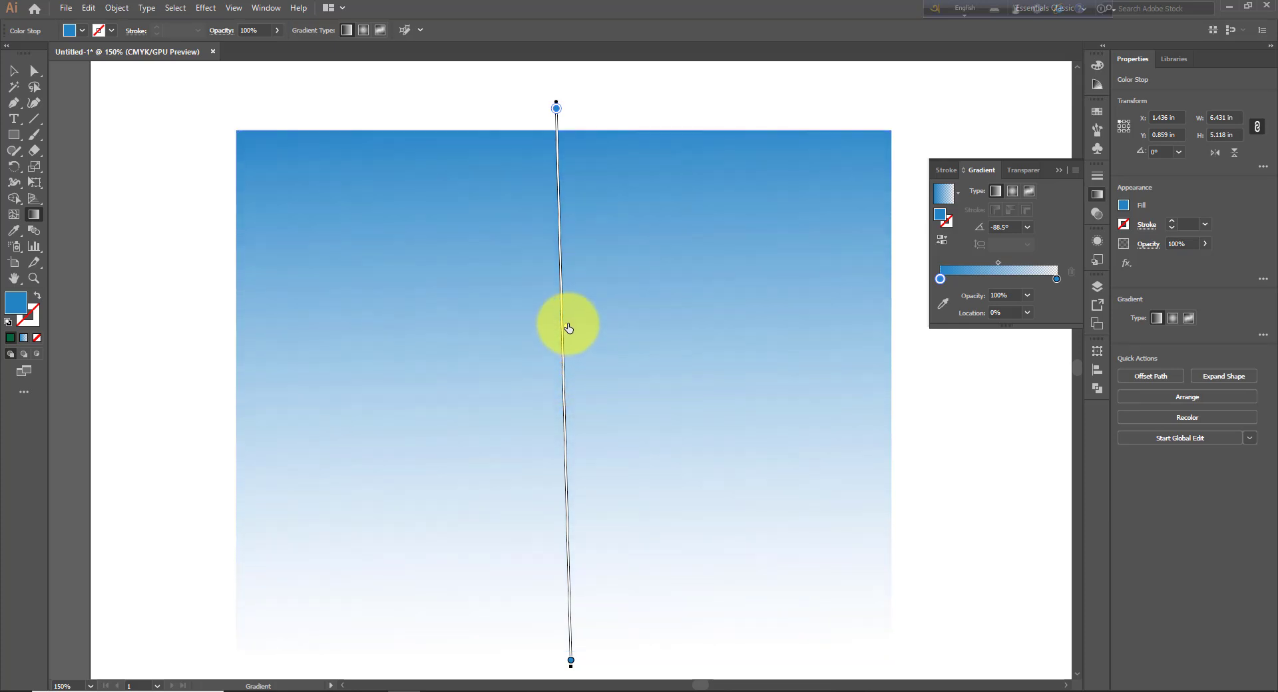
# Step: Move the sky gradient's midpoint toward the opaque blue stop and its transparent end stop to about 82%
pyautogui.moveTo(568, 325); pyautogui.dragTo(567, 323)
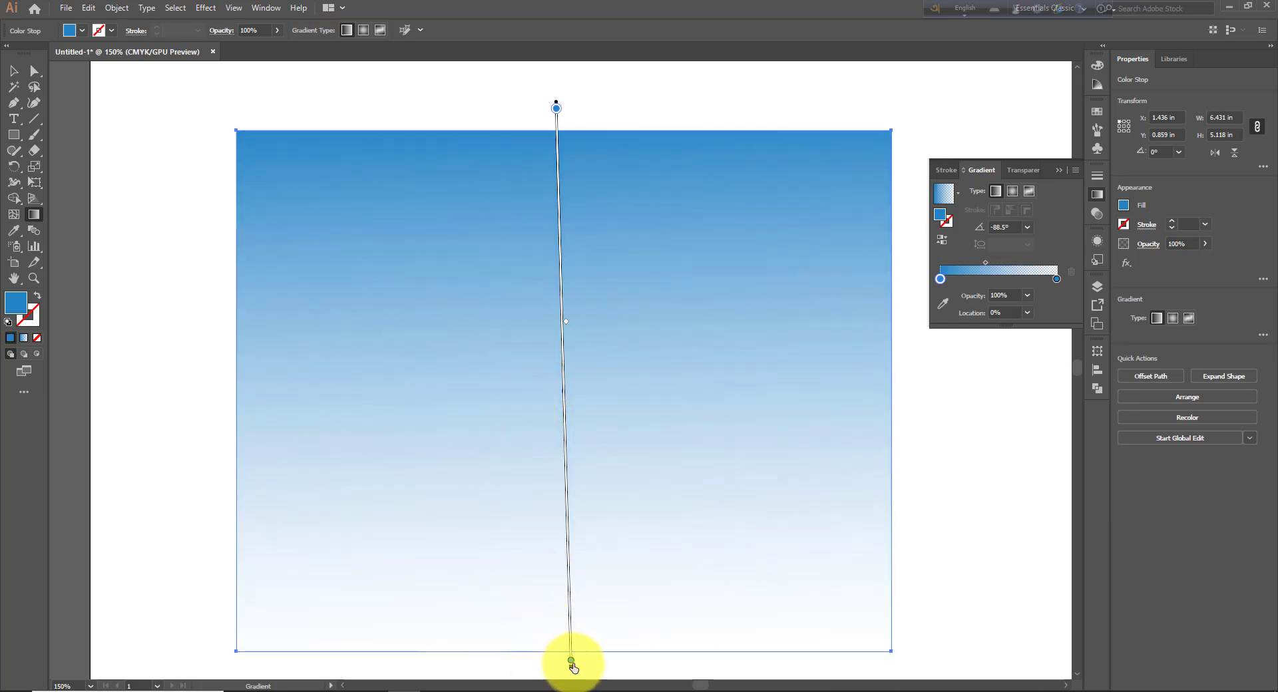
pyautogui.moveTo(572, 663)
pyautogui.mouseDown()
pyautogui.moveTo(585, 593)
pyautogui.moveTo(627, 562)
pyautogui.mouseUp()
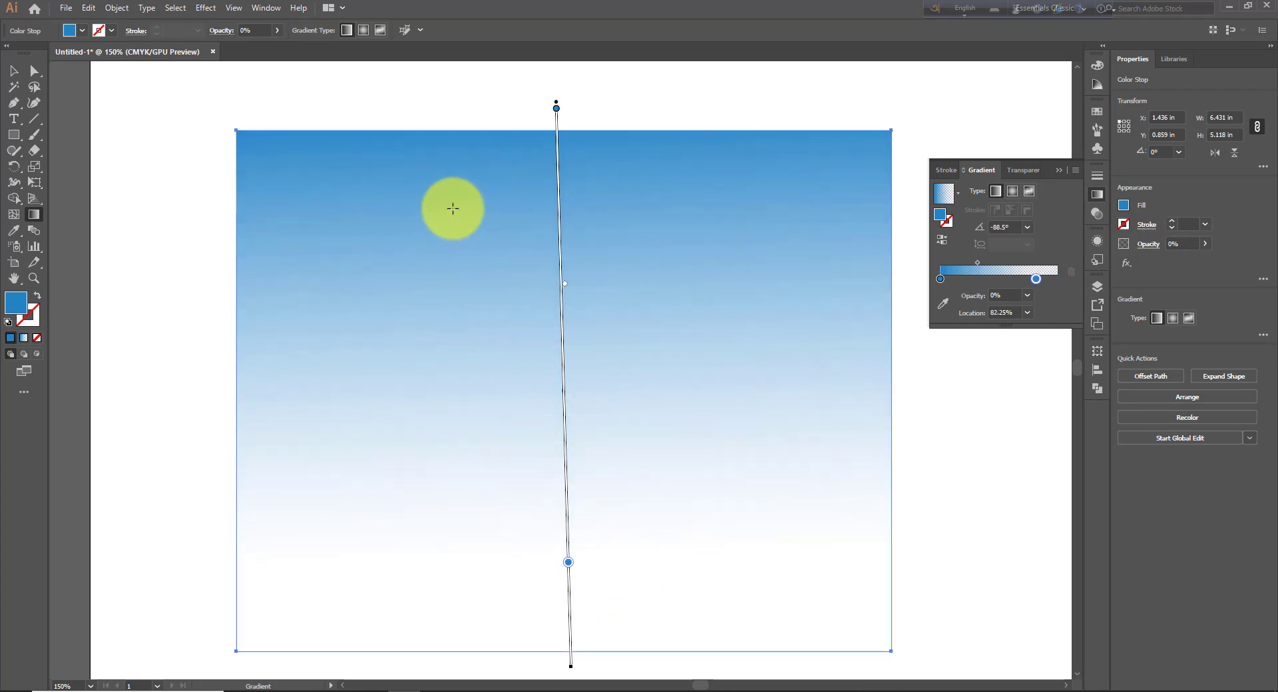
# Step: Redraw the sky gradient diagonally, ending at about -64°, move the transparent end stop to about 83%, and deselect the rectangle
pyautogui.moveTo(452, 209); pyautogui.dragTo(934, 605)
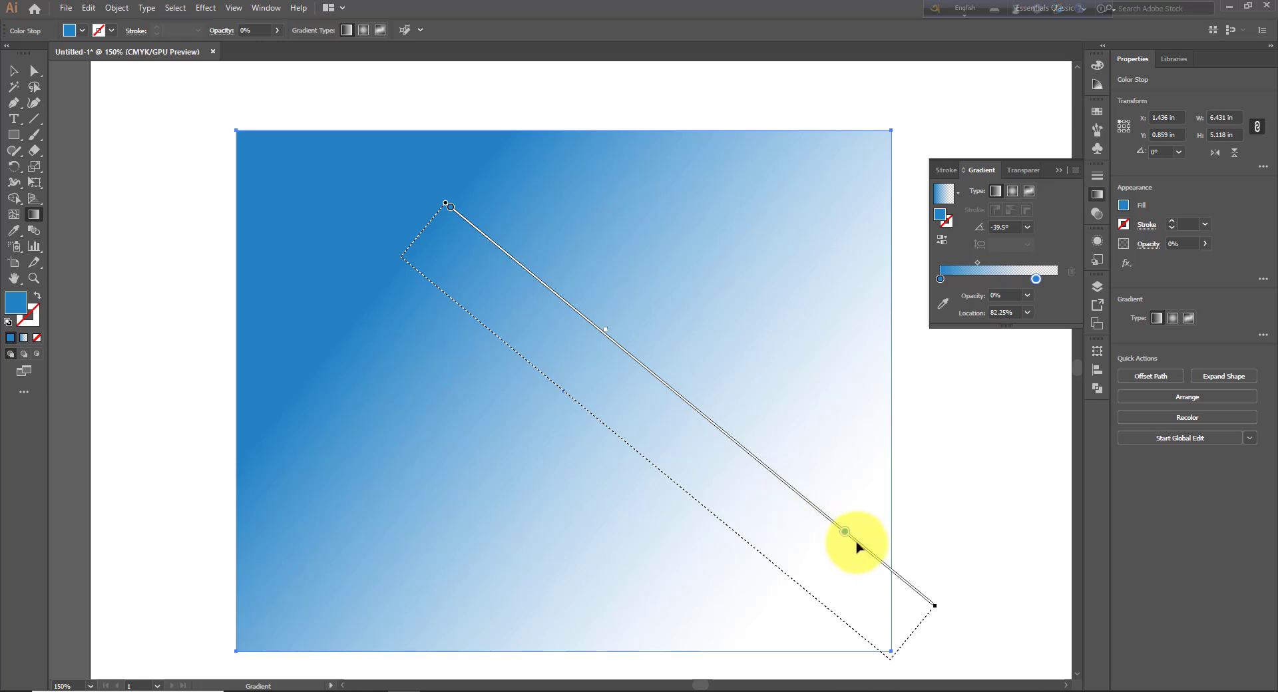
pyautogui.moveTo(839, 533); pyautogui.dragTo(750, 472)
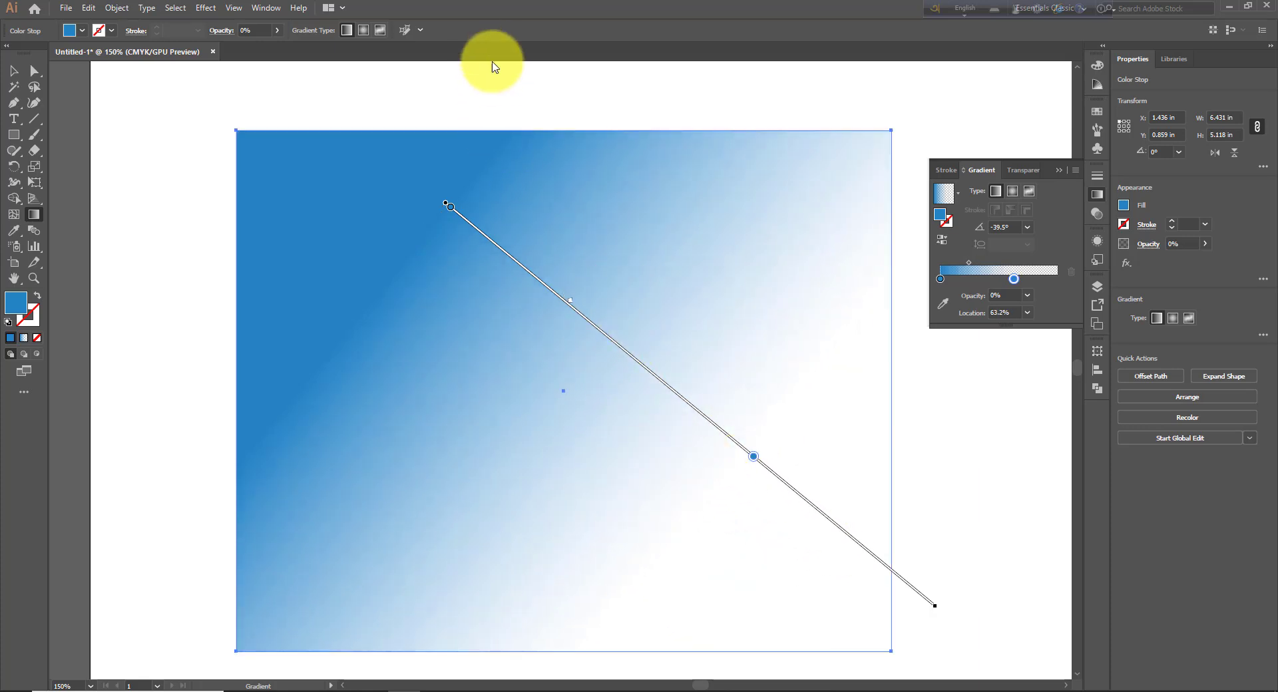
pyautogui.moveTo(499, 70); pyautogui.dragTo(775, 633)
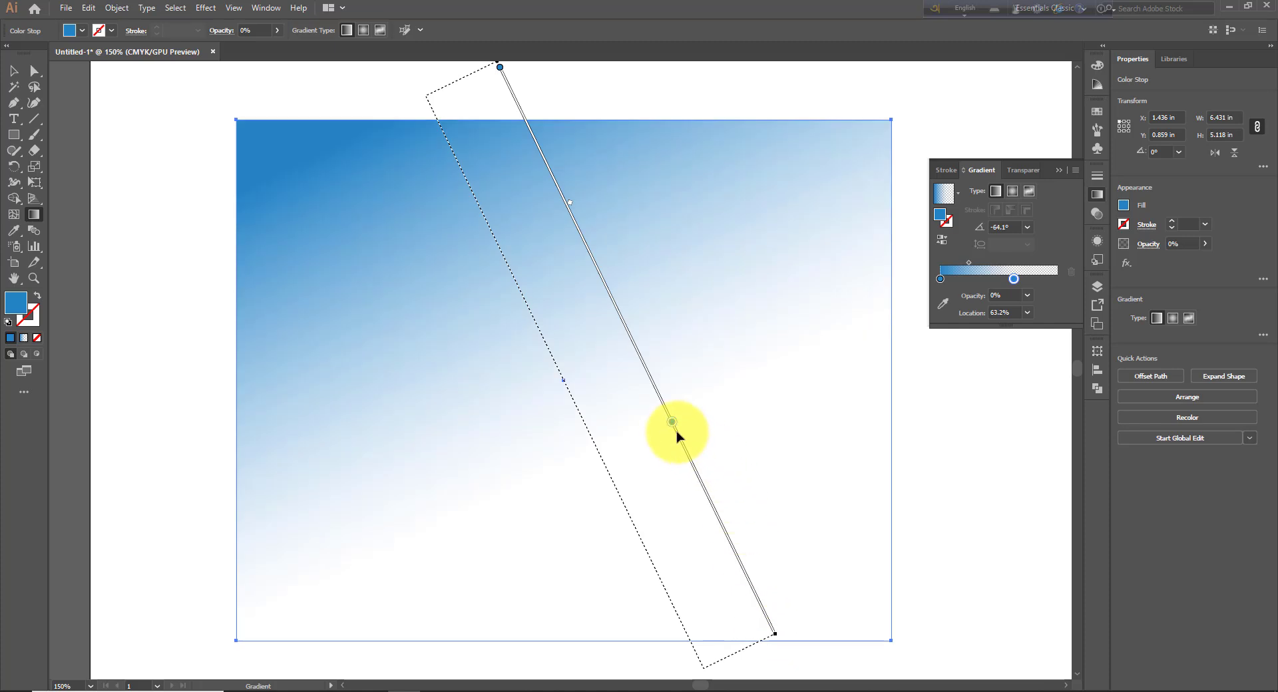
pyautogui.moveTo(670, 421)
pyautogui.mouseDown()
pyautogui.moveTo(585, 296)
pyautogui.moveTo(713, 547)
pyautogui.moveTo(727, 535)
pyautogui.mouseUp()
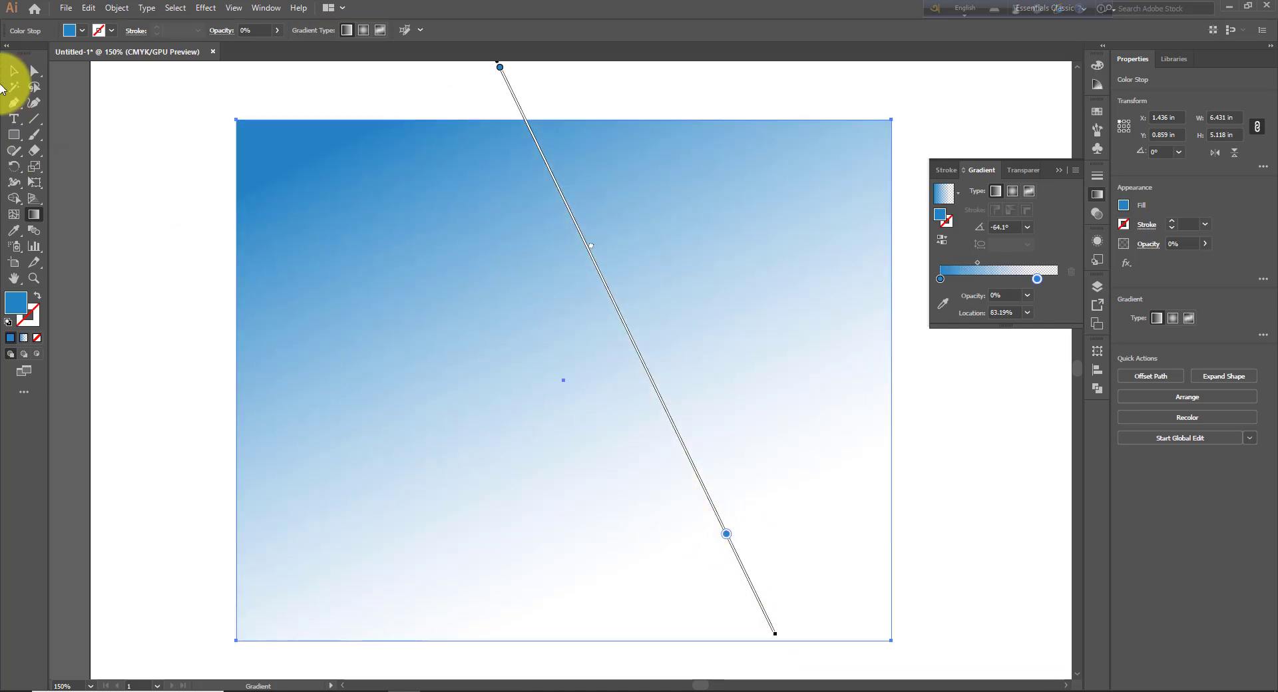
pyautogui.click(16, 74)
pyautogui.click(166, 239)
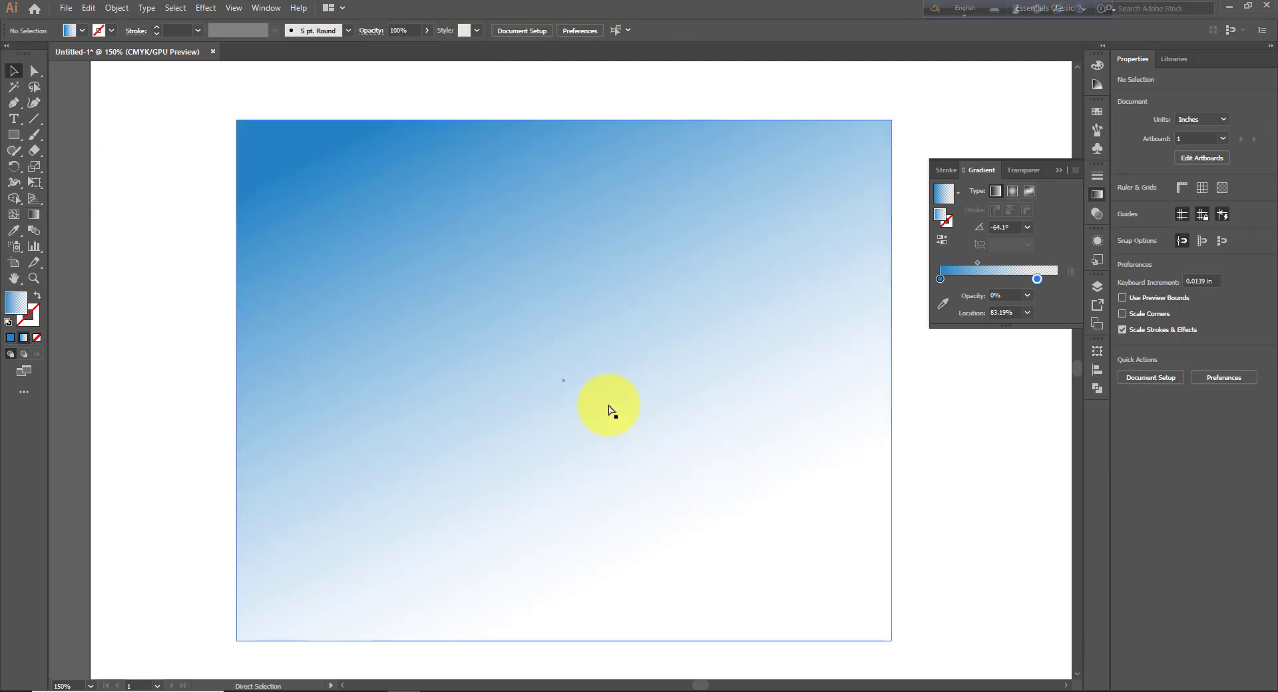
# Step: Place an instance of the Cloud 1 symbol on the upper right part of the sky rectangle
pyautogui.scroll(-1, 607, 404)
pyautogui.scroll(1, 553, 376)
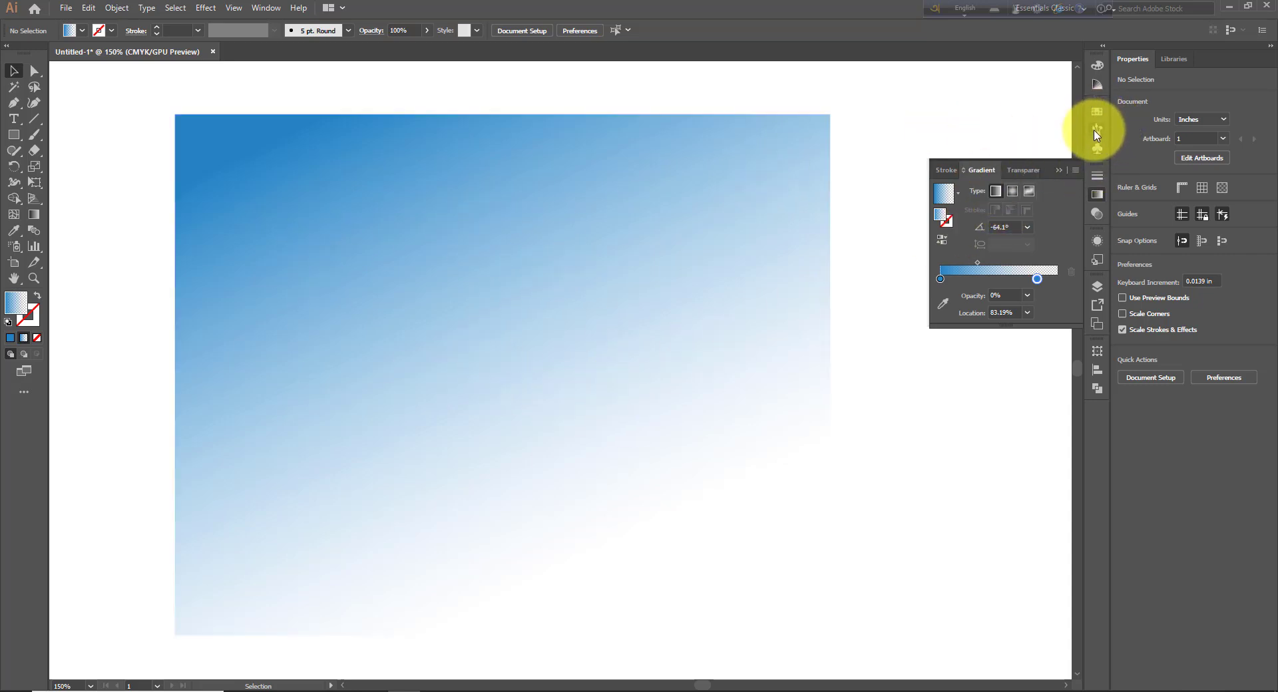
pyautogui.click(1096, 153)
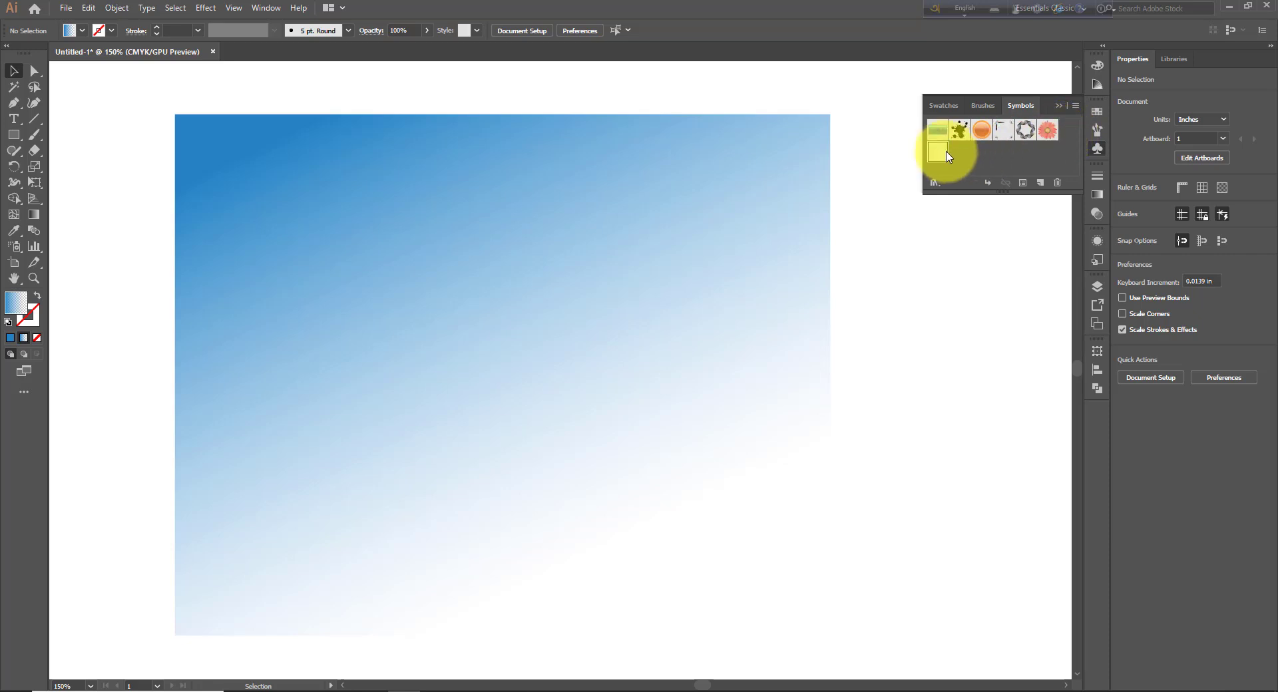
pyautogui.moveTo(934, 157); pyautogui.dragTo(652, 191)
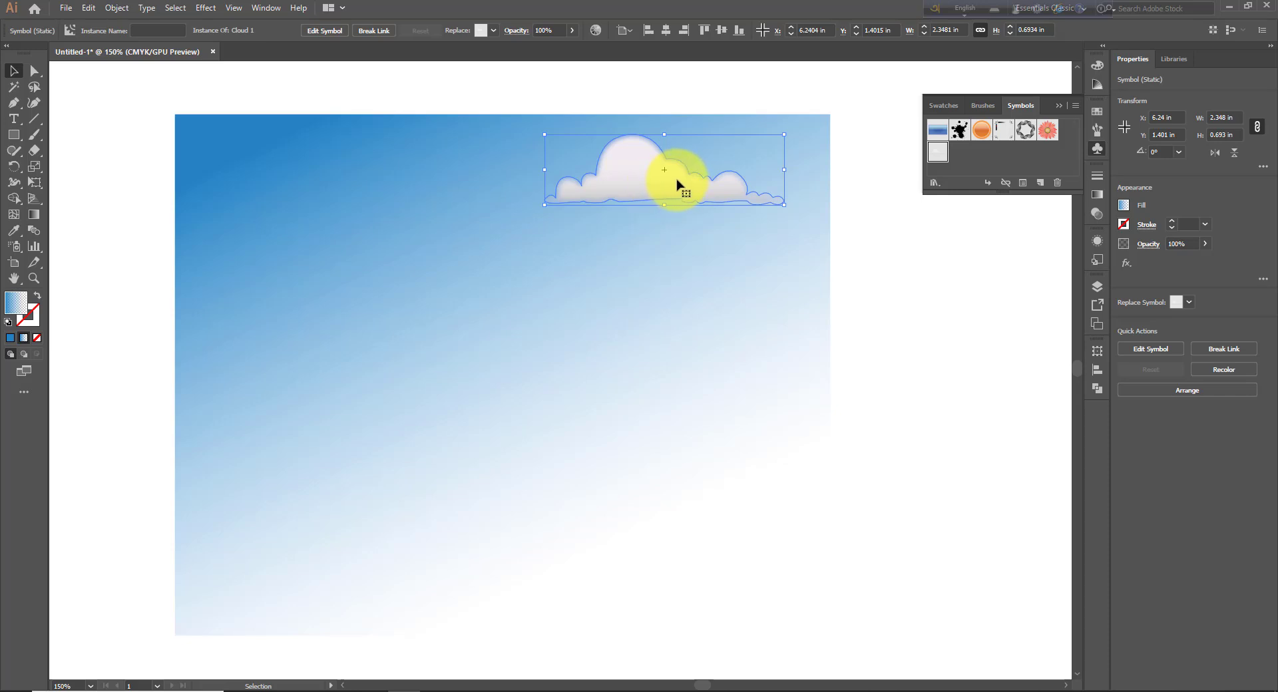
# Step: Shift the single Cloud 1 instance toward the middle of the sky and delete it
pyautogui.moveTo(677, 181); pyautogui.dragTo(607, 176)
pyautogui.moveTo(451, 174); pyautogui.dragTo(457, 177)
pyautogui.press('Delete')
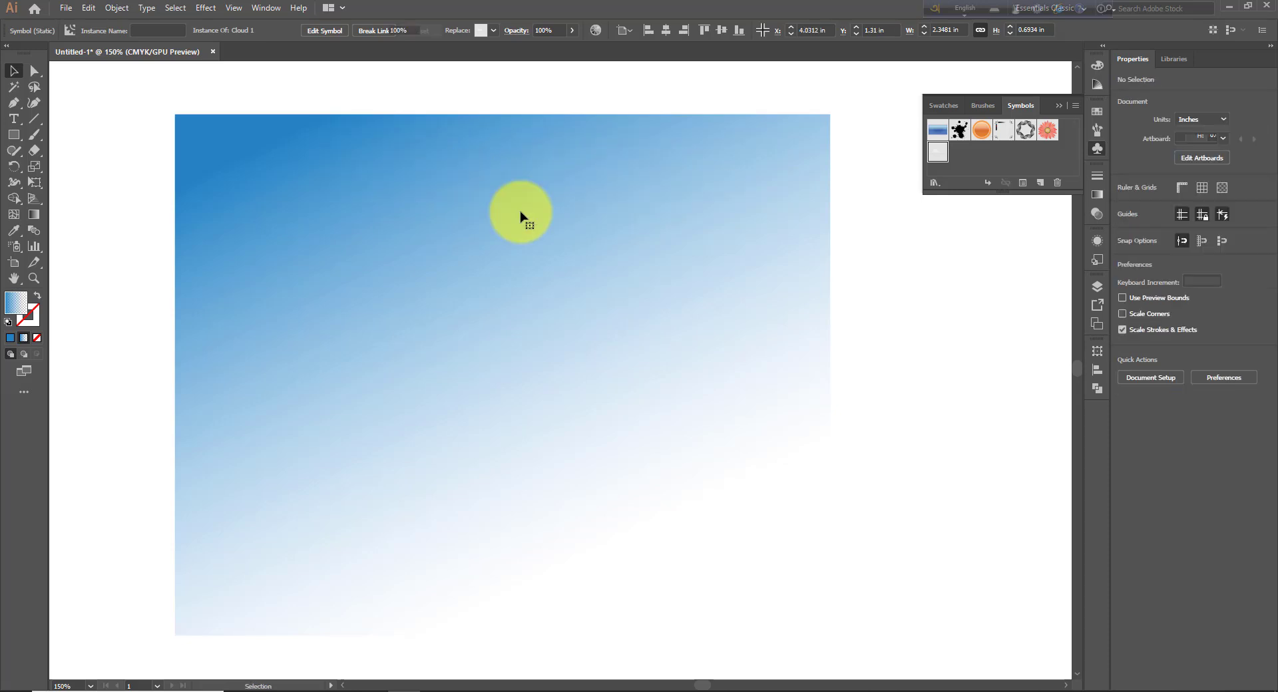
# Step: Spray Cloud 1 symbols with the Symbol Sprayer across the sky rectangle as a scattered set about 9.04 × 5.46 in
pyautogui.click(19, 250)
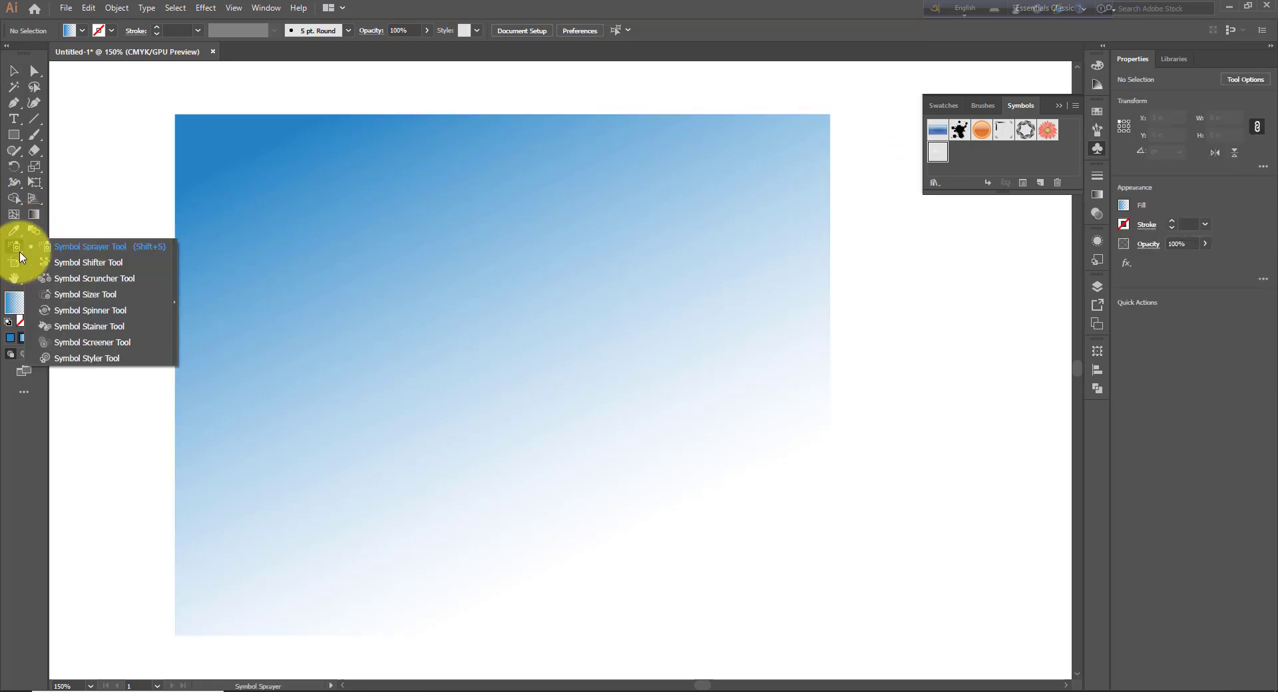
pyautogui.click(75, 250)
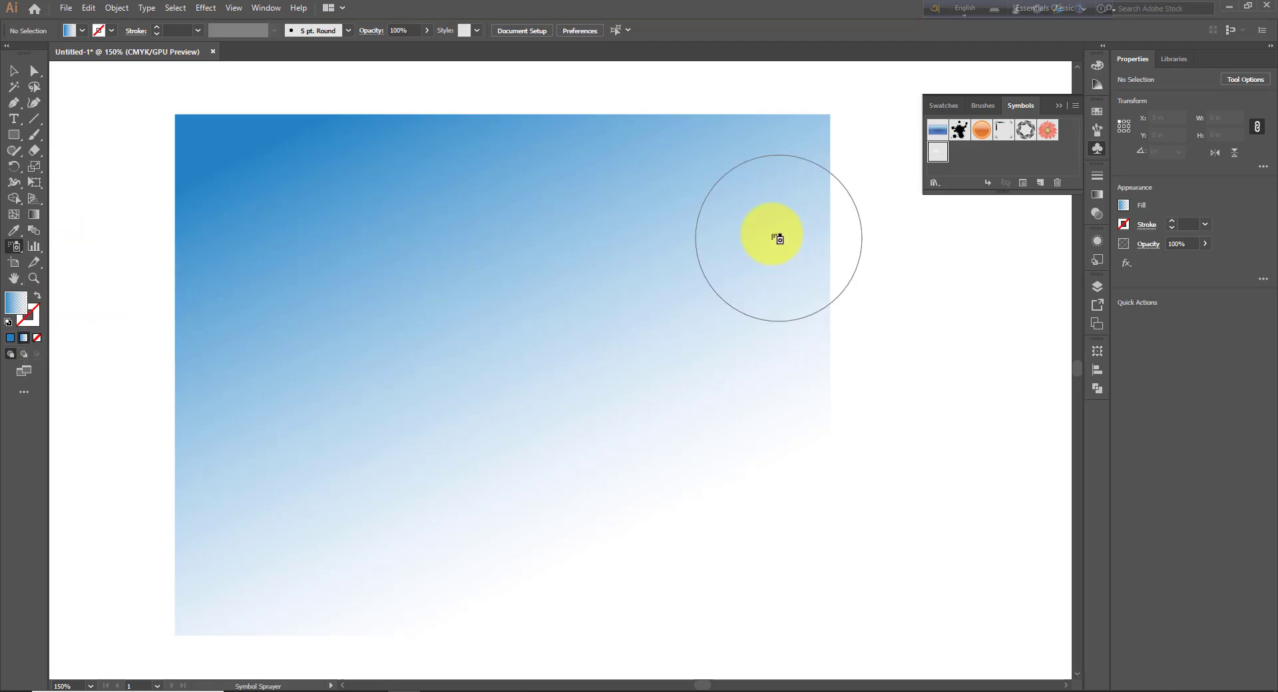
pyautogui.moveTo(792, 243)
pyautogui.mouseDown()
pyautogui.moveTo(645, 196)
pyautogui.moveTo(547, 194)
pyautogui.moveTo(408, 331)
pyautogui.moveTo(343, 346)
pyautogui.mouseUp()
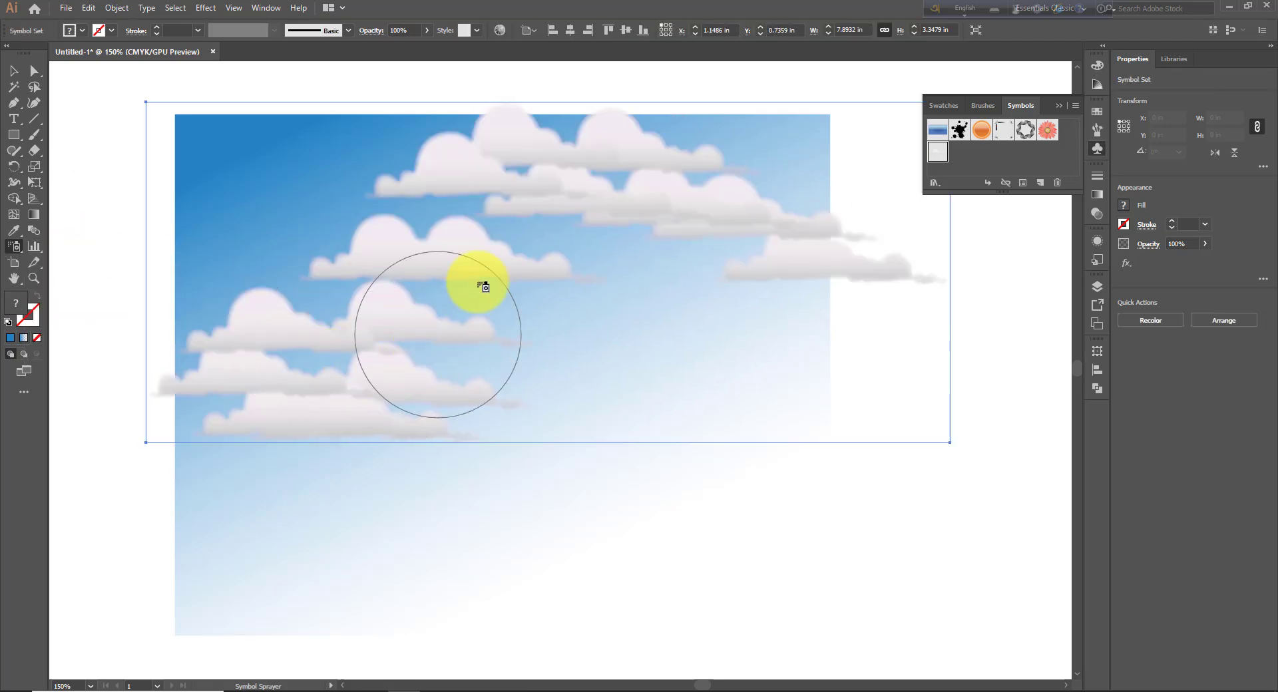
pyautogui.moveTo(670, 416)
pyautogui.mouseDown()
pyautogui.moveTo(590, 470)
pyautogui.moveTo(435, 523)
pyautogui.moveTo(308, 304)
pyautogui.moveTo(277, 137)
pyautogui.moveTo(245, 205)
pyautogui.moveTo(105, 124)
pyautogui.mouseUp()
# Step: Scale the cloud symbol set down to about 6.09 × 3.9 in, move it inside the sky rectangle, and deselect it
pyautogui.click(14, 72)
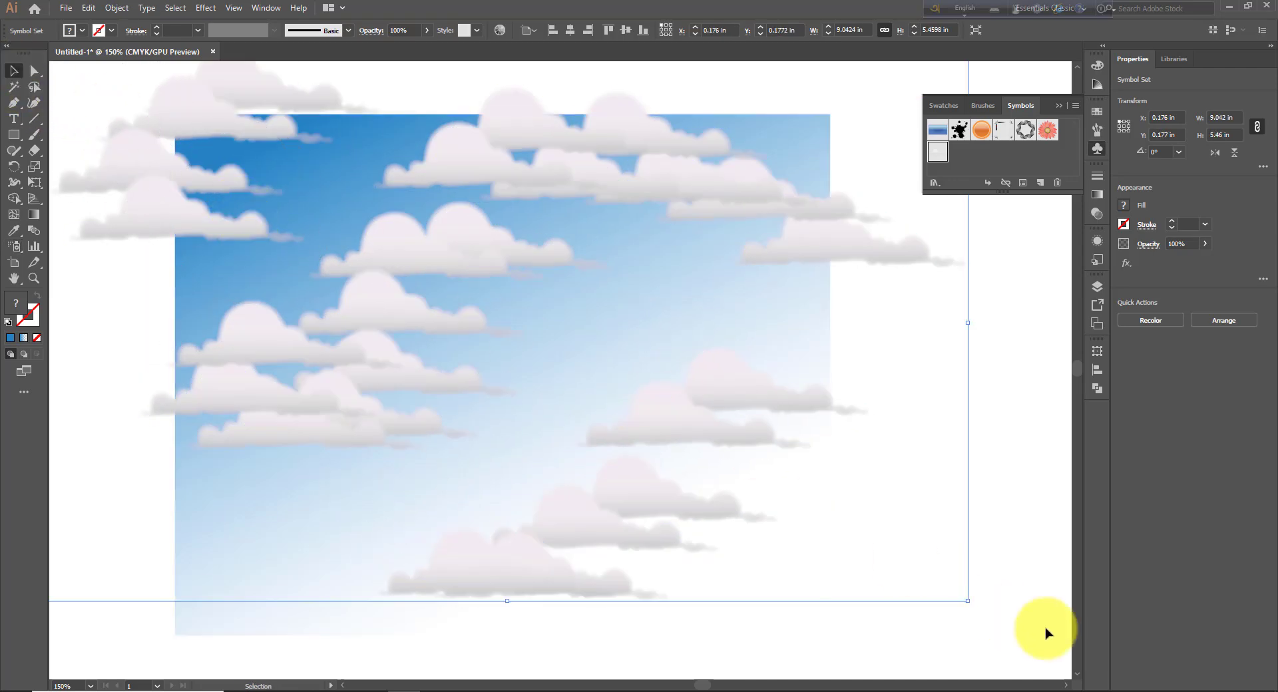
pyautogui.moveTo(965, 603); pyautogui.dragTo(666, 442)
pyautogui.moveTo(497, 325); pyautogui.dragTo(629, 422)
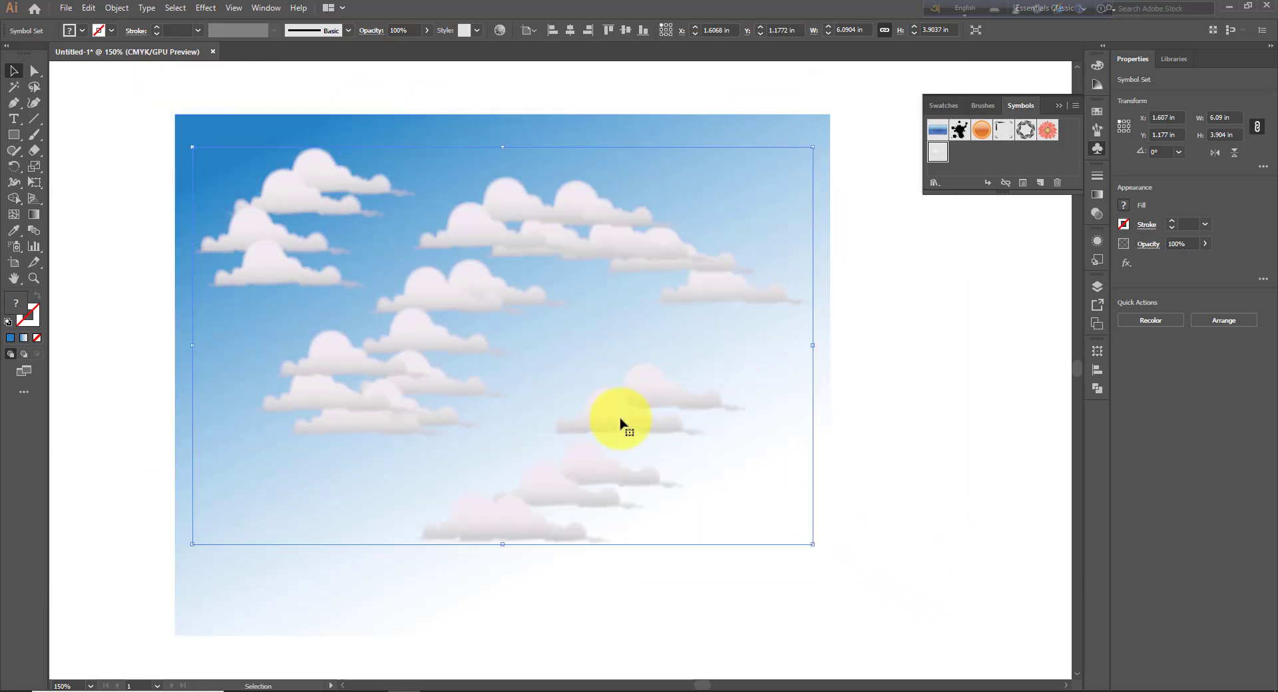
pyautogui.click(949, 434)
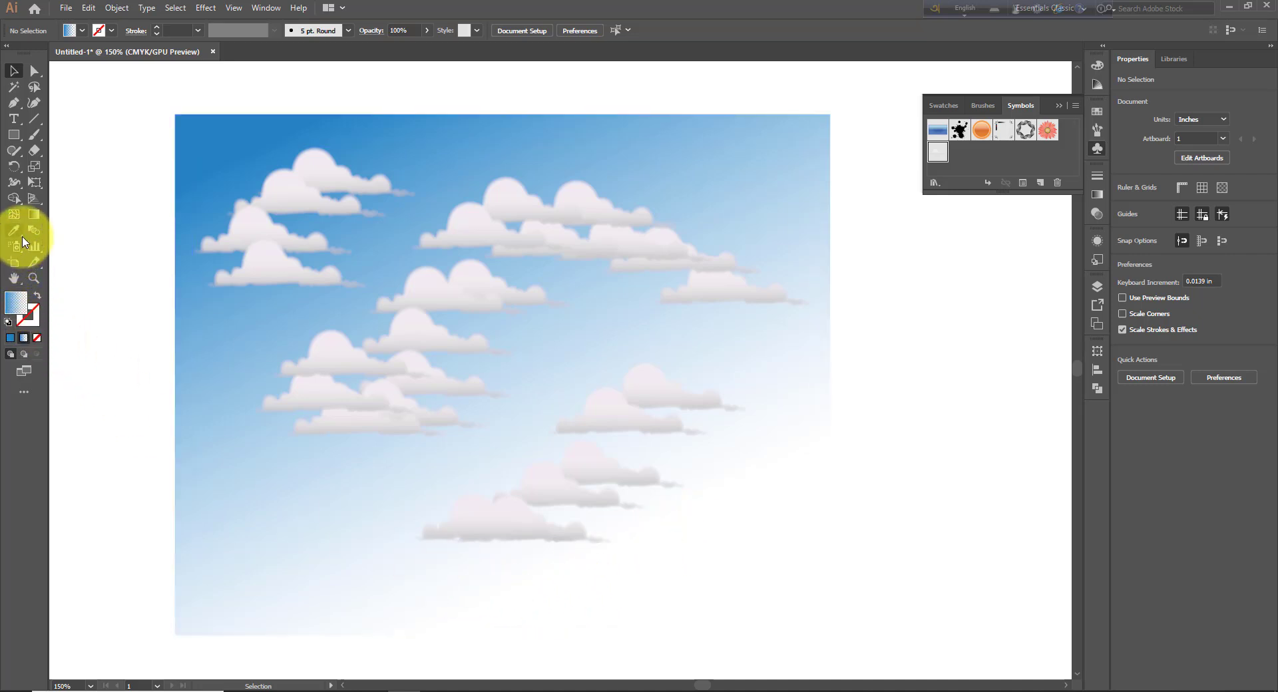
# Step: Activate the Eyedropper tool
pyautogui.moveTo(20, 233); pyautogui.dragTo(67, 237)
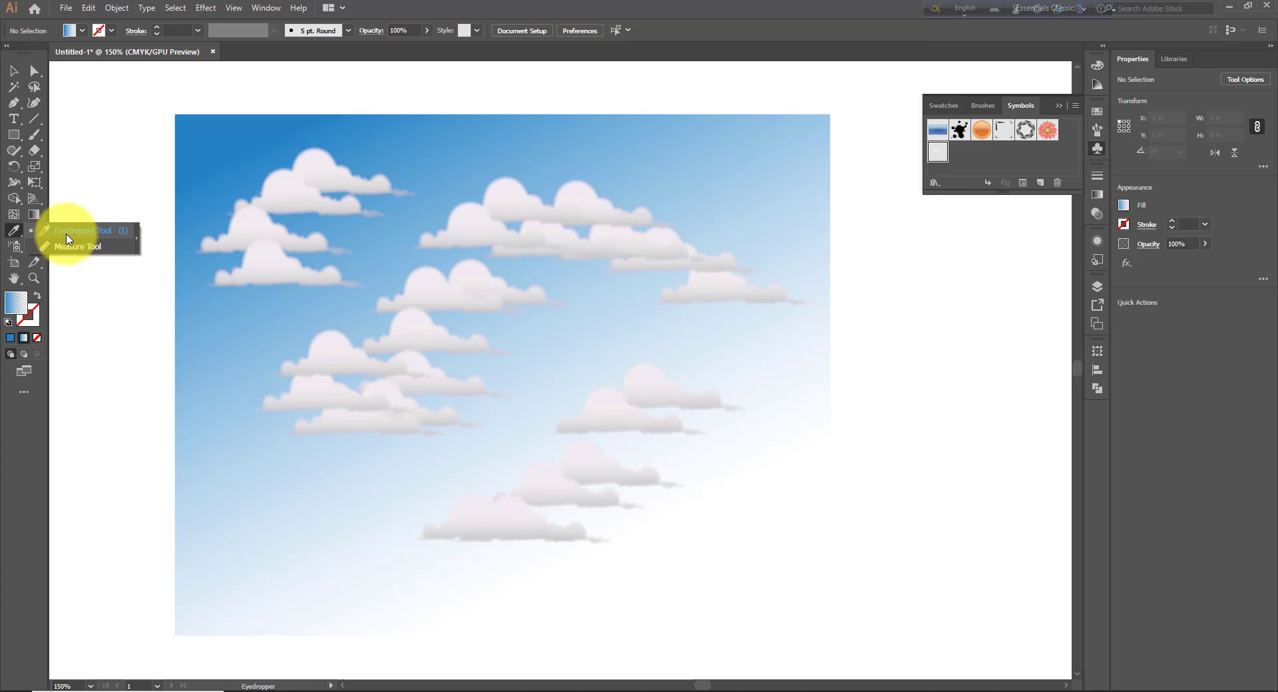